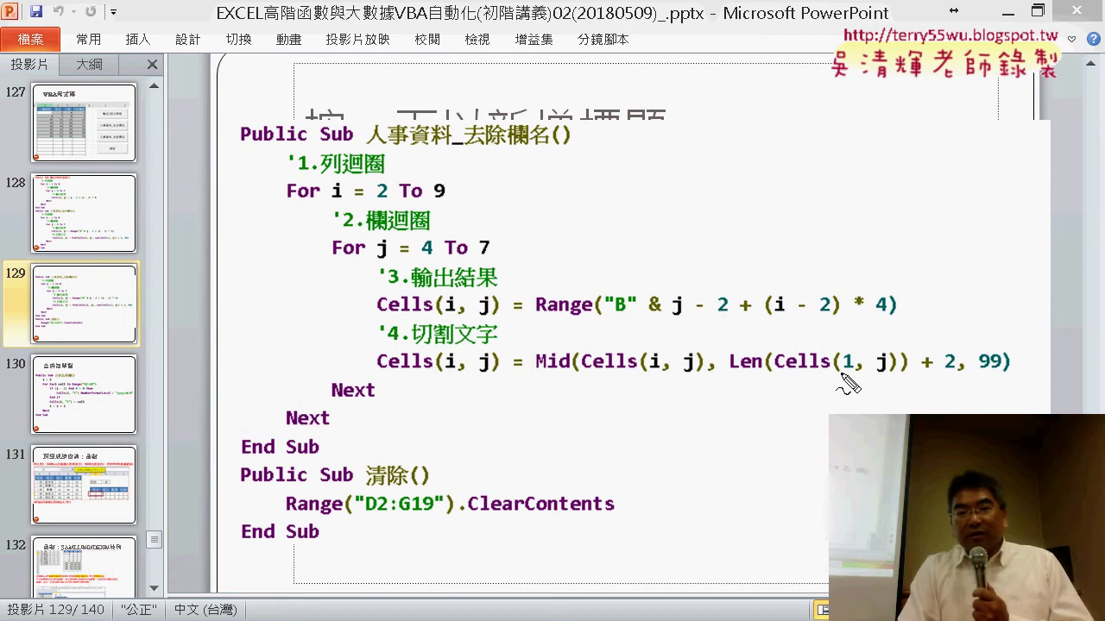
Underline the 1 in Cells(1, j) in red ink and add a vertical stroke with a tick.
left_click_drag(838, 373, 857, 380)
left_click_drag(799, 404, 800, 450)
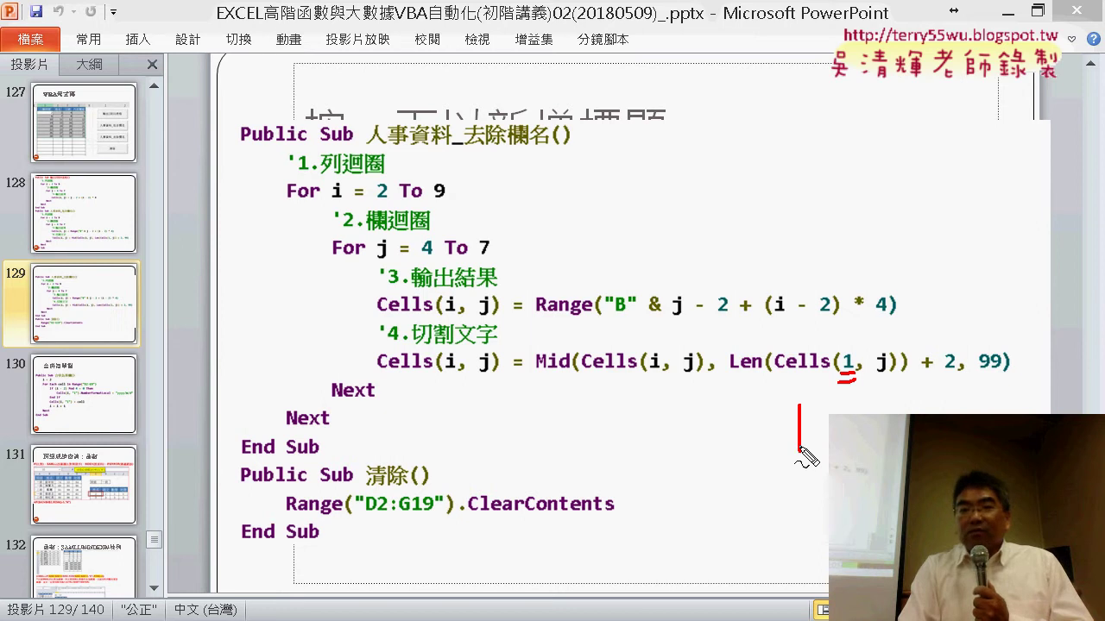
left_click_drag(798, 387, 801, 394)
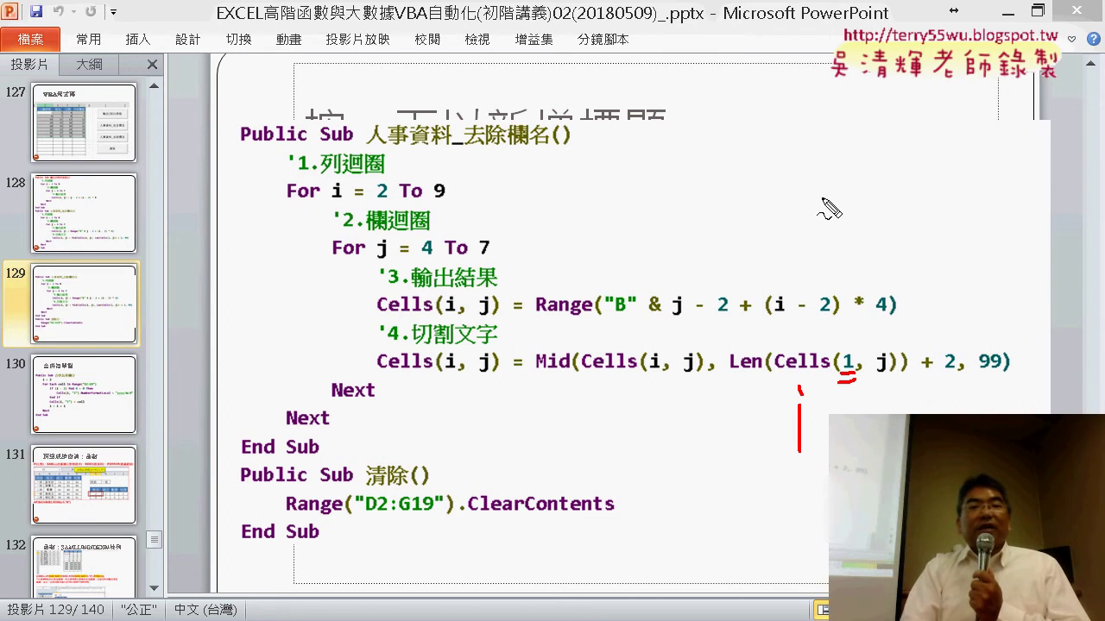
Start handwriting D$1 in red ink near the top of the slide.
left_click_drag(765, 140, 760, 188)
left_click_drag(764, 136, 762, 185)
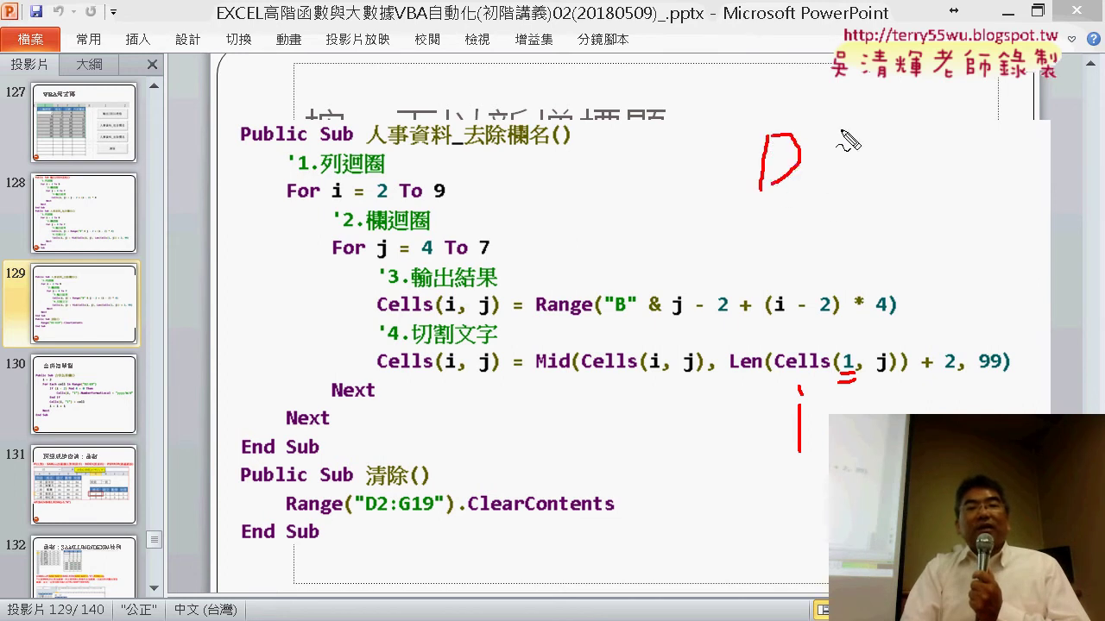
mouse_move(841, 131)
left_mouse_down()
mouse_move(836, 183)
mouse_move(811, 177)
left_mouse_up()
Finish the red D$1 note with a stroke reaching down to Cells(1, j).
mouse_move(827, 135)
left_mouse_down()
mouse_move(812, 207)
mouse_move(855, 205)
mouse_move(845, 352)
mouse_move(858, 331)
left_mouse_up()
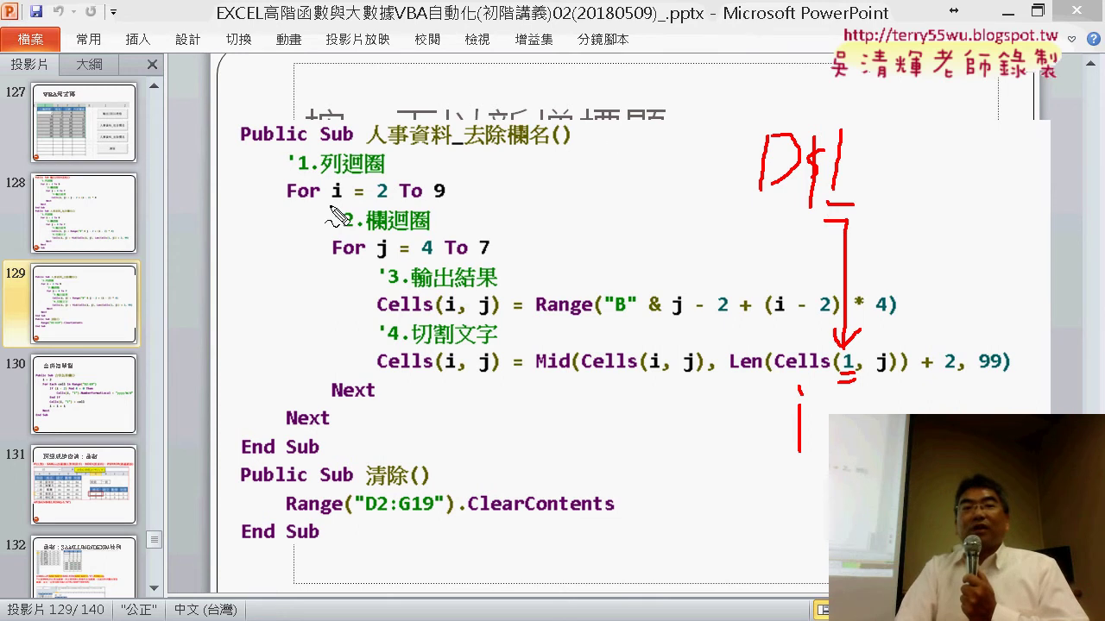
Underline the loop variables i and j in red, then erase all ink from the slide.
left_click_drag(333, 208, 348, 211)
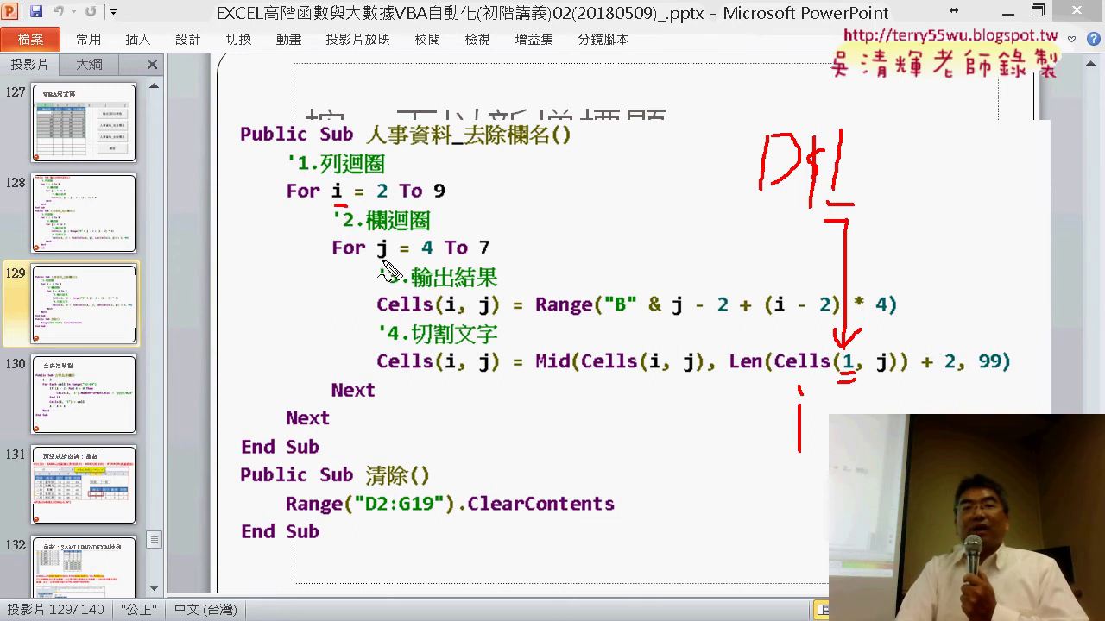
left_click_drag(382, 263, 394, 268)
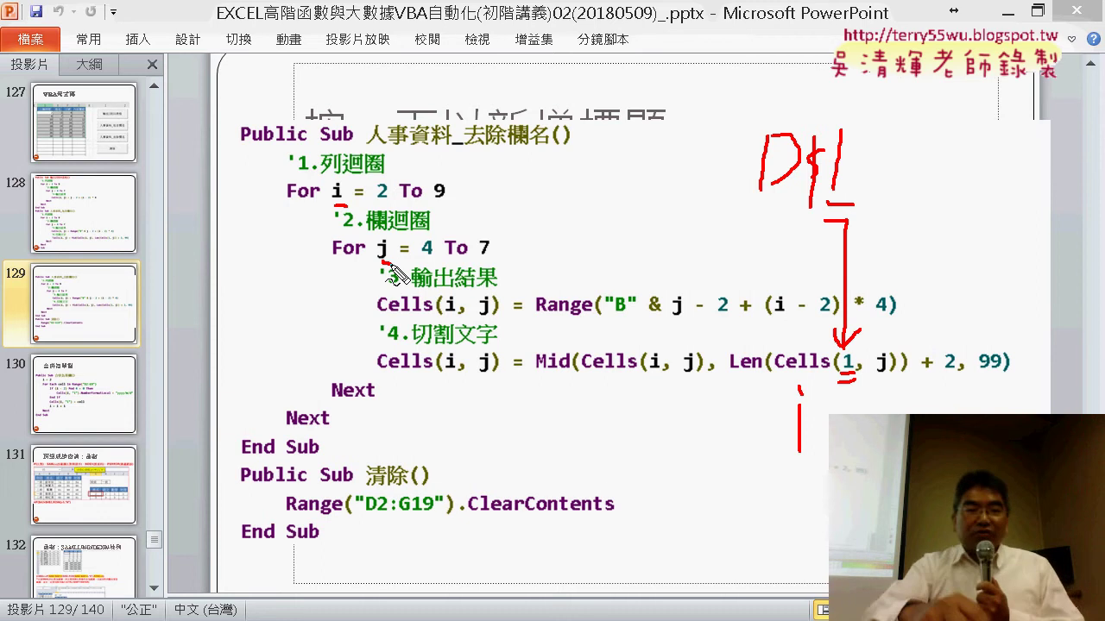
key("Escape")
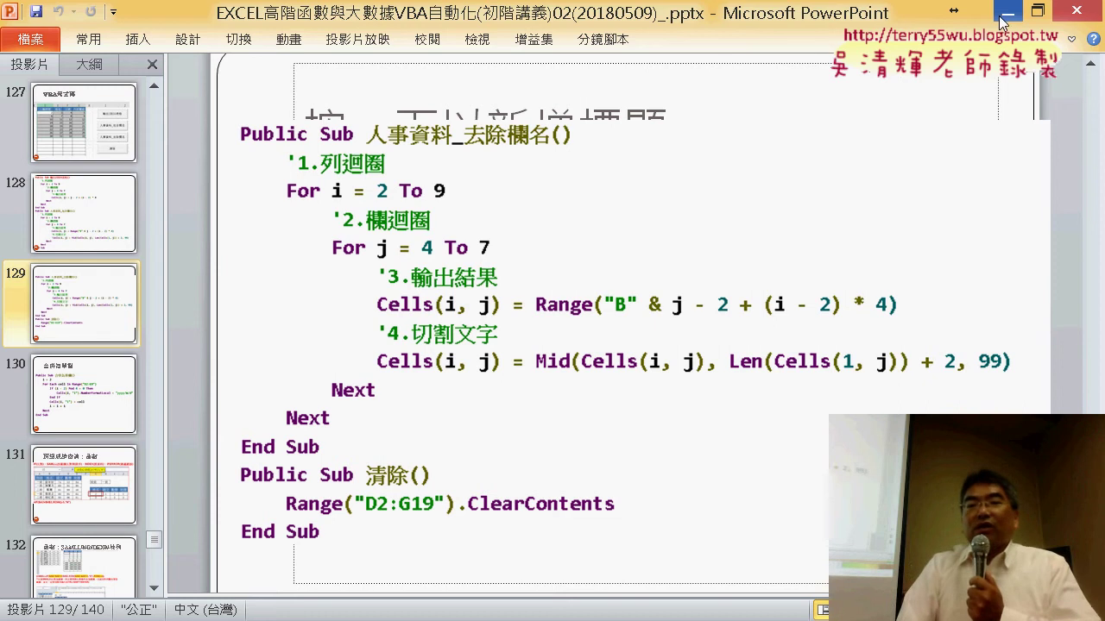
Advance to slide 130 with the 合併為單欄 For Each code, then minimize PowerPoint.
scroll(931, 205, "down", 2)
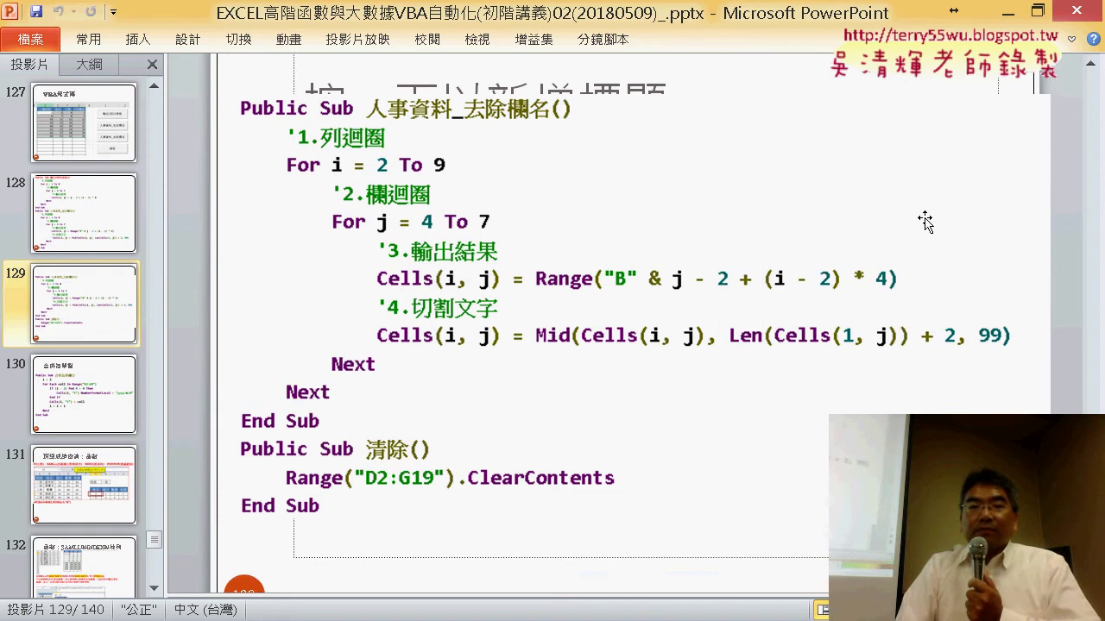
scroll(927, 207, "down", 2)
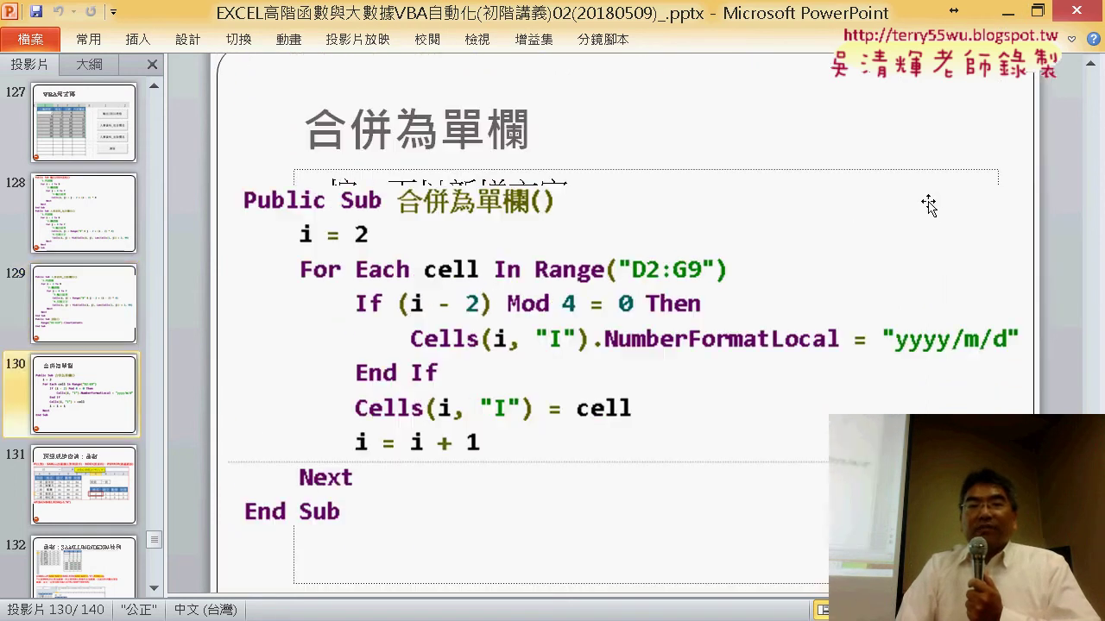
left_click(1007, 12)
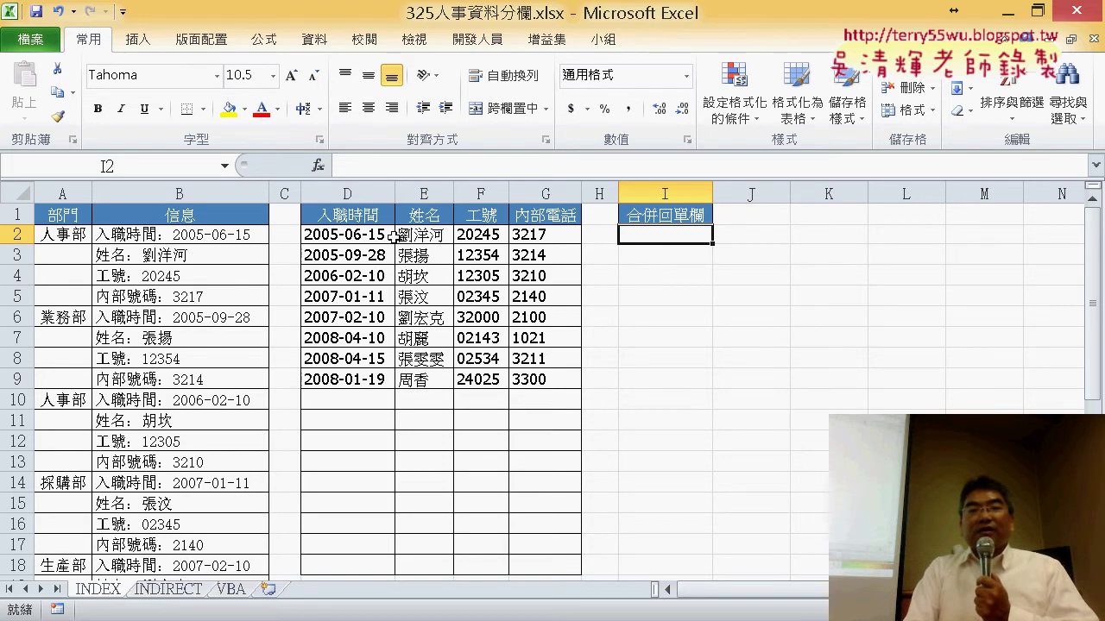
Copy the 合併回單欄 header from I1 into I1 of the INDIRECT sheet, narrowing column H.
left_click_drag(392, 234, 541, 379)
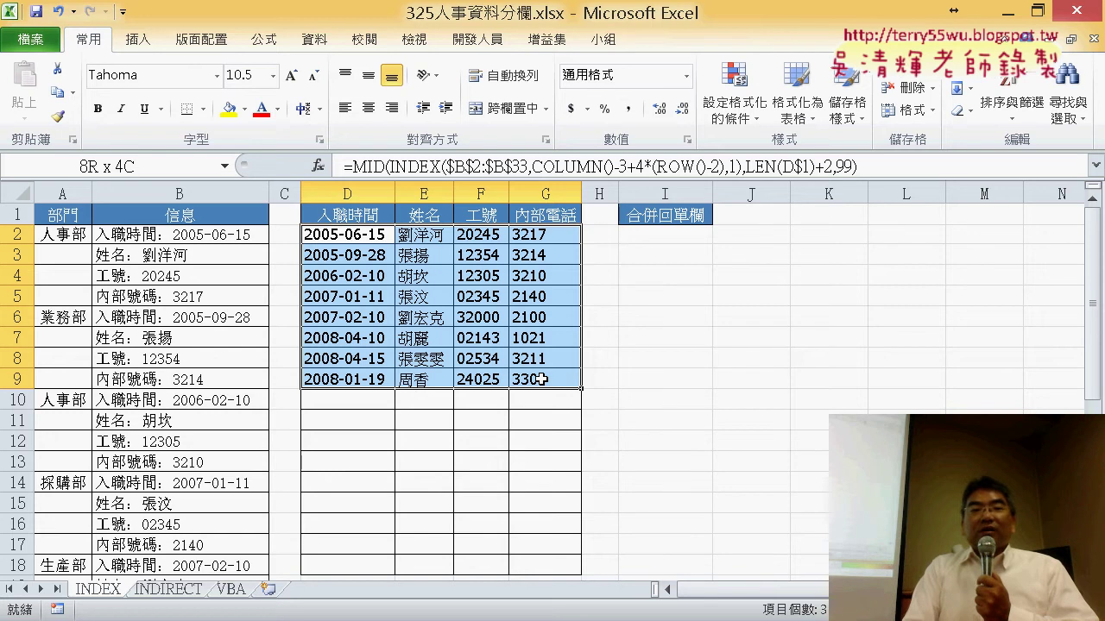
left_click(601, 191)
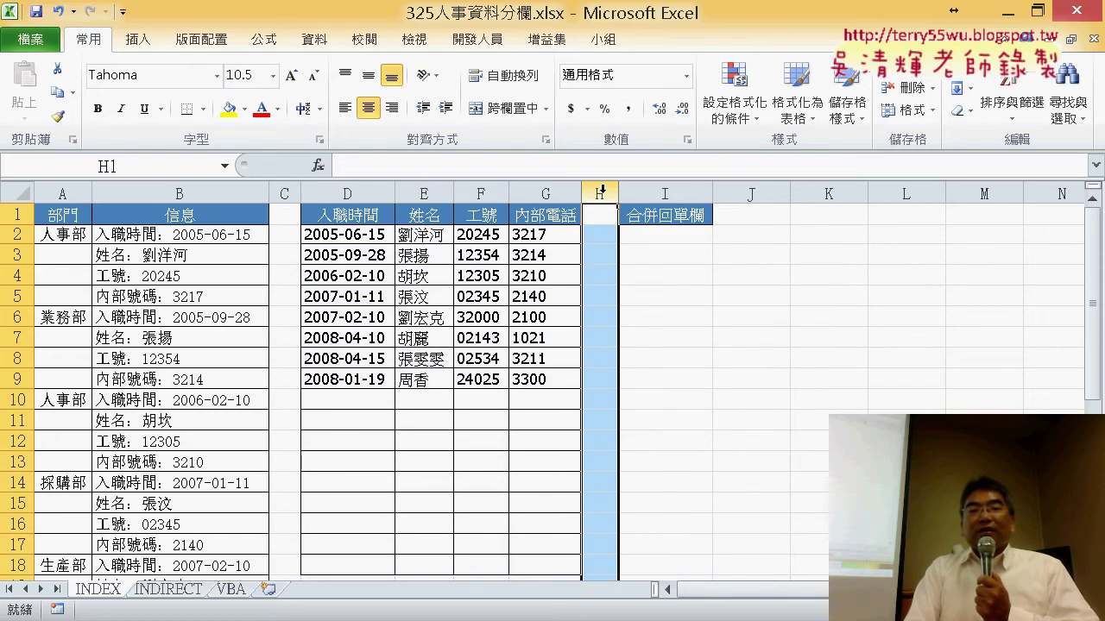
left_click(670, 217)
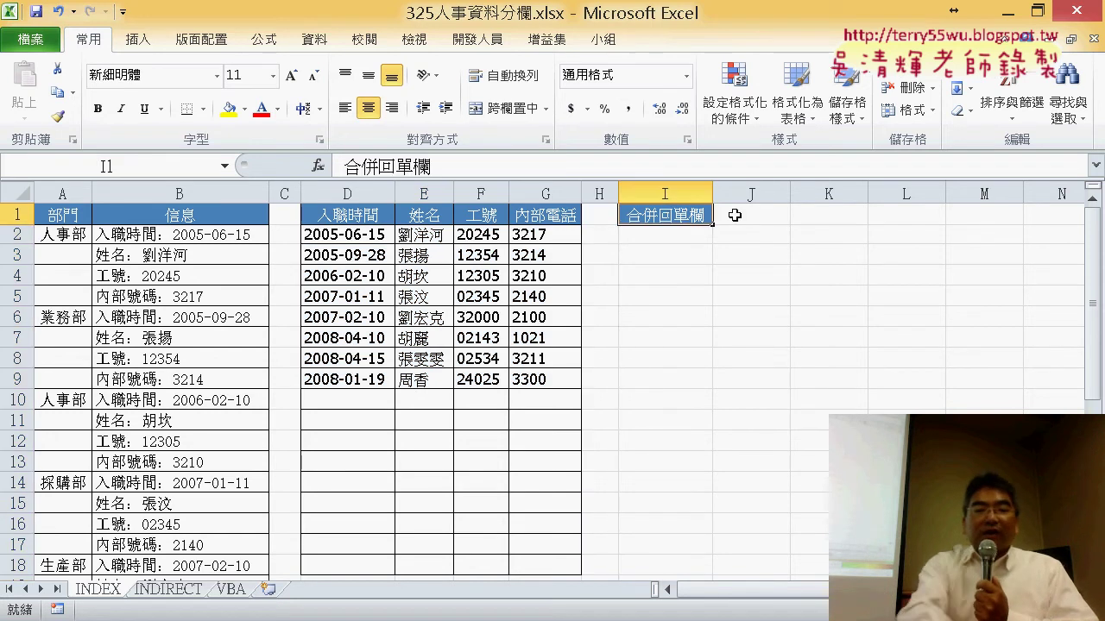
key("ctrl+c")
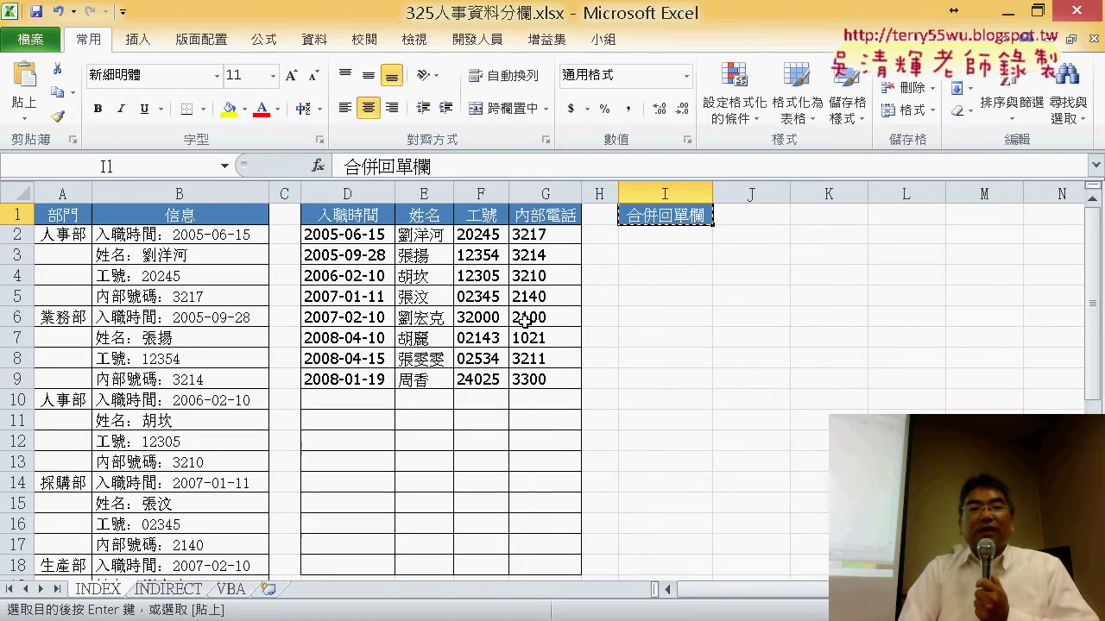
left_click(158, 591)
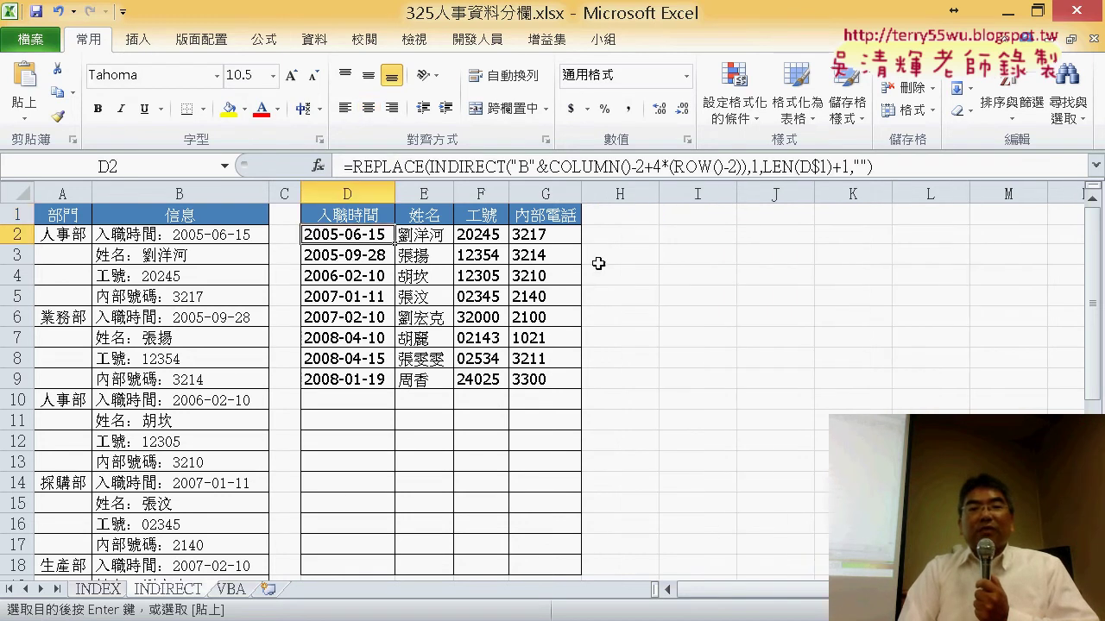
left_click(695, 207)
left_click_drag(658, 193, 618, 193)
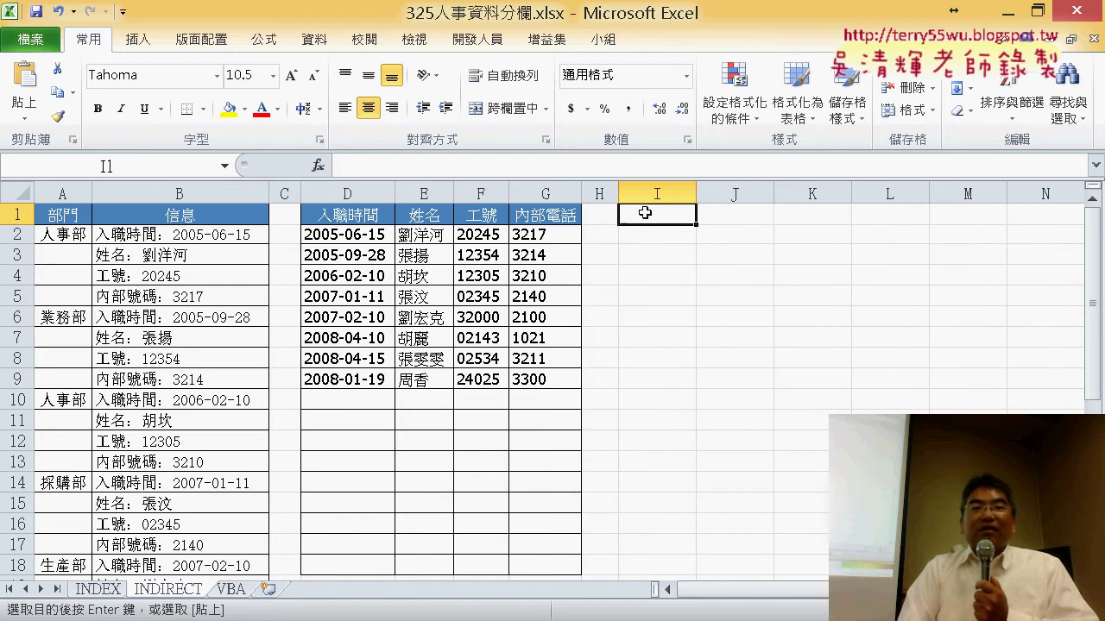
key("ctrl+v")
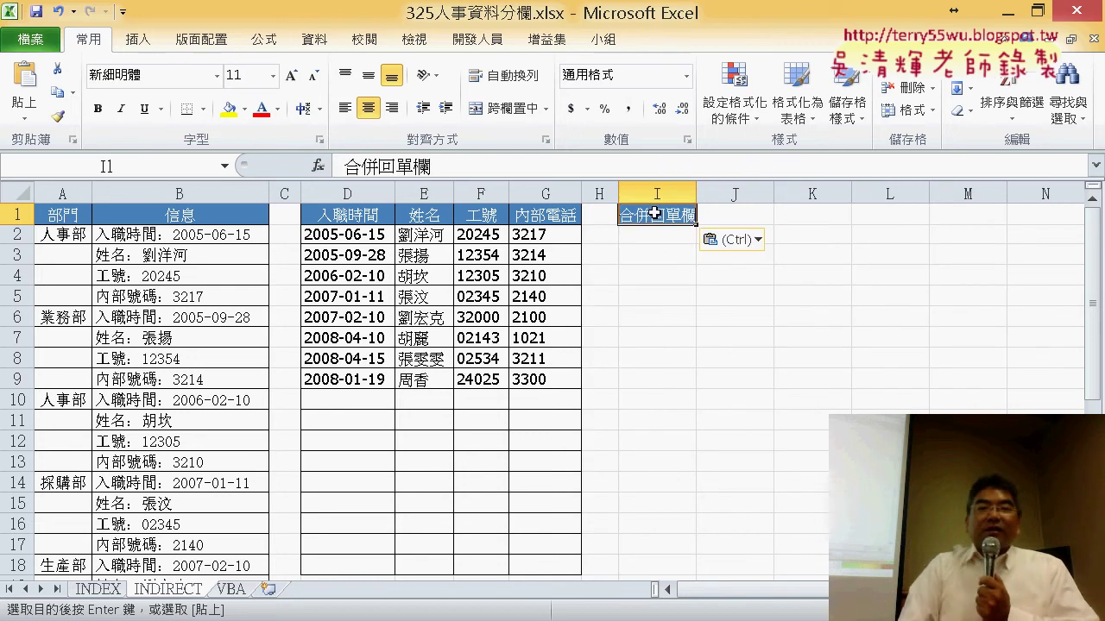
Paste the header into I1 of the VBA sheet and highlight I2:I15 and record D2:G2.
left_click(233, 593)
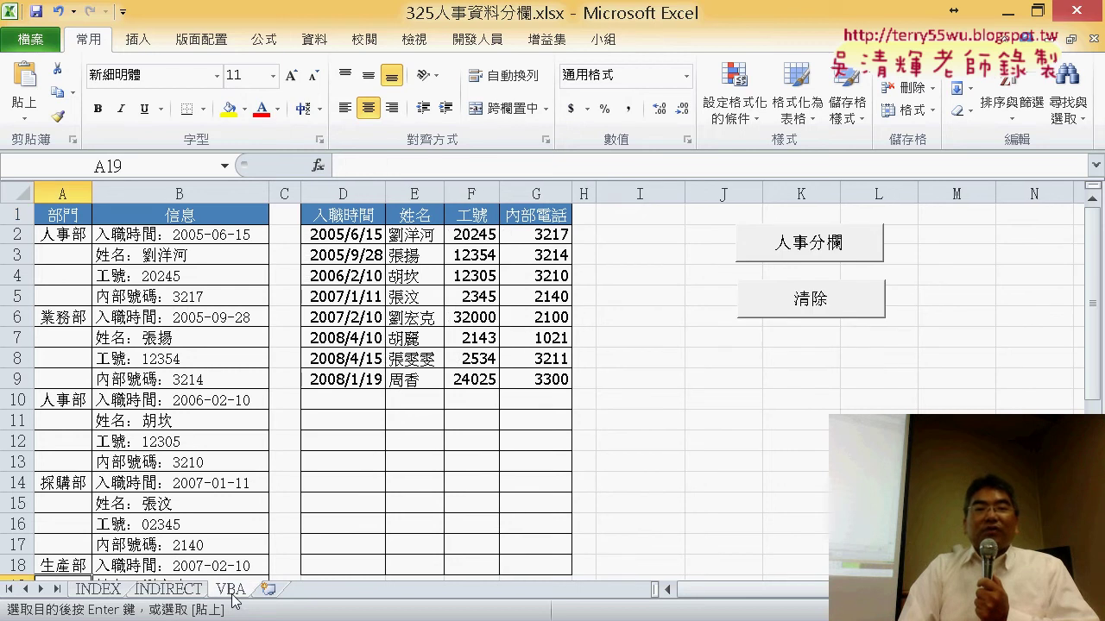
left_click(653, 219)
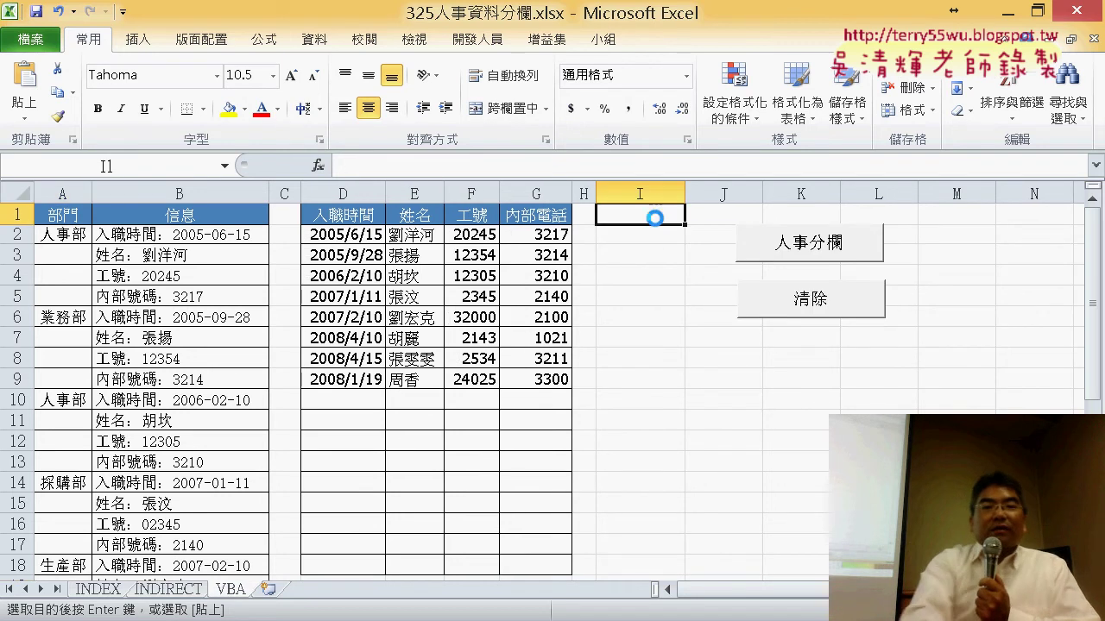
key("ctrl+v")
left_click_drag(639, 234, 639, 500)
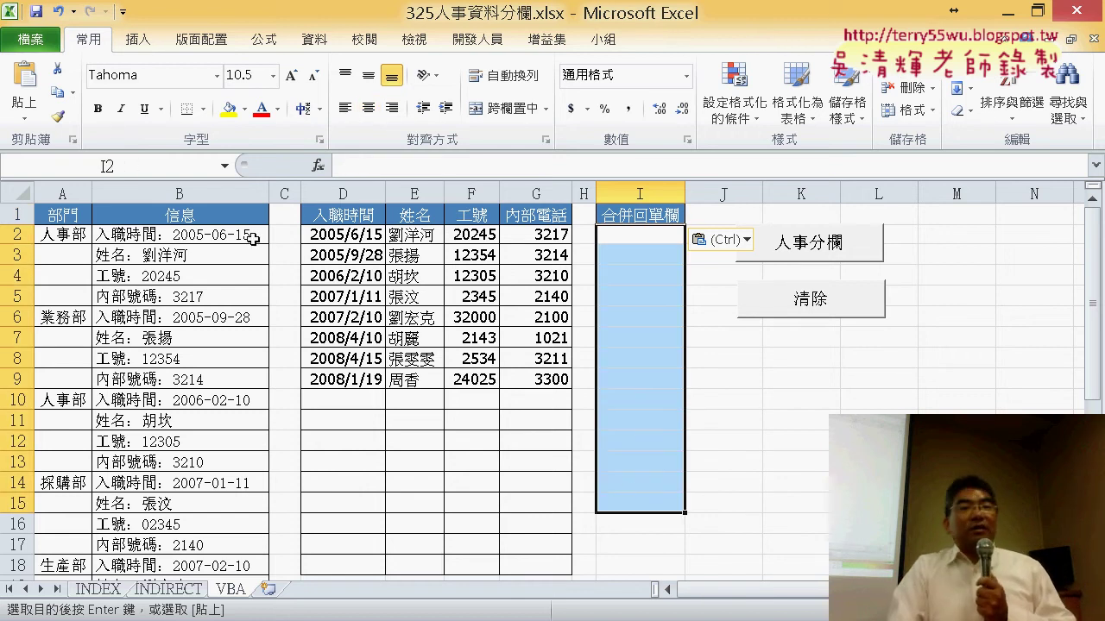
left_click_drag(336, 233, 535, 233)
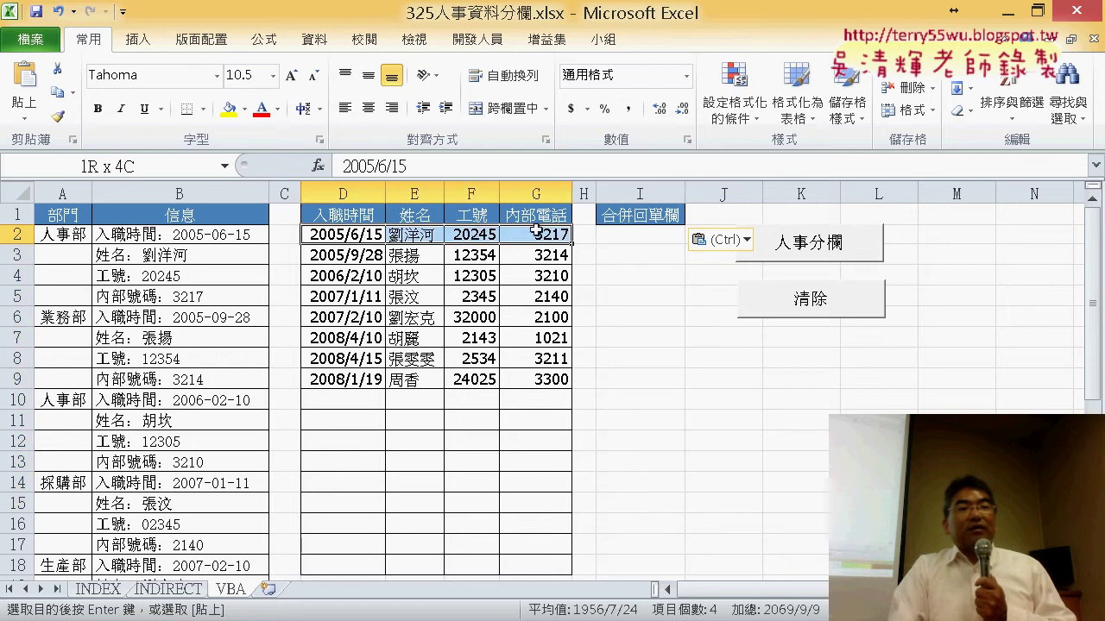
left_click(615, 232)
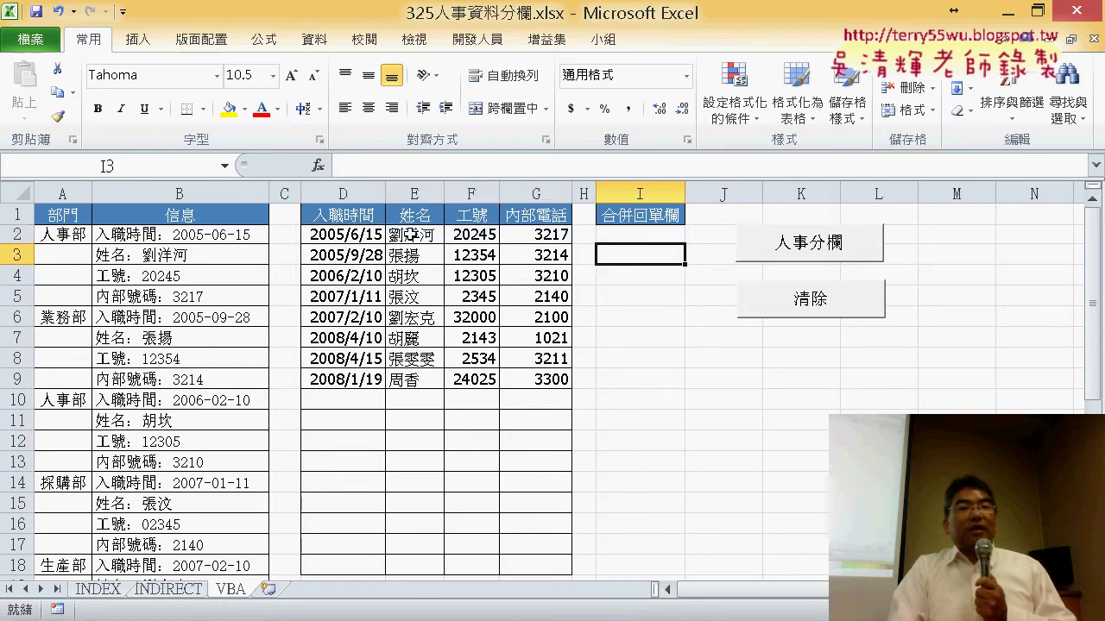
left_click_drag(349, 234, 559, 234)
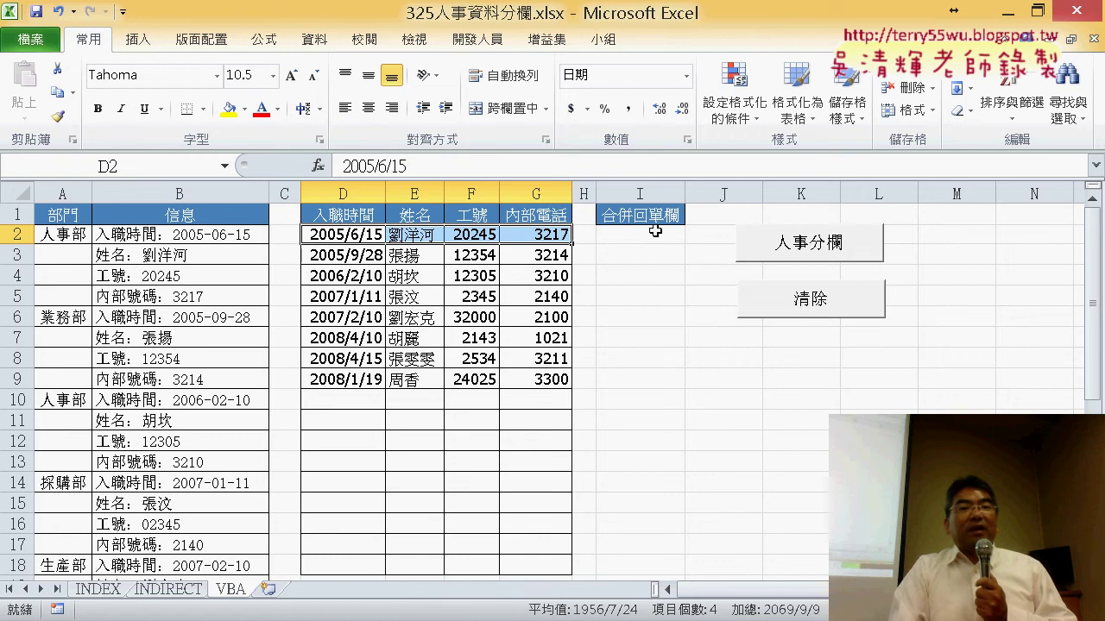
Select I2:I5, where the first record's date, name, 工號 and 內部電話 land.
mouse_move(643, 233)
left_mouse_down()
mouse_move(644, 449)
mouse_move(625, 563)
left_mouse_up()
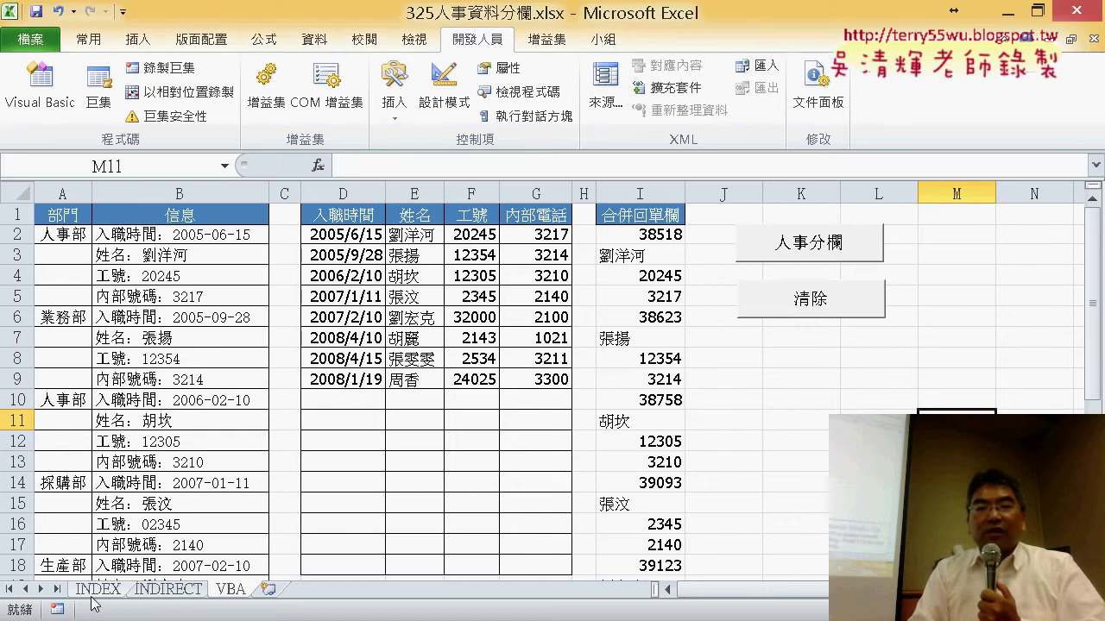
On the INDEX sheet, start an INDEX formula in I2 with D2:G9 as its Array.
left_click(118, 595)
left_click(676, 240)
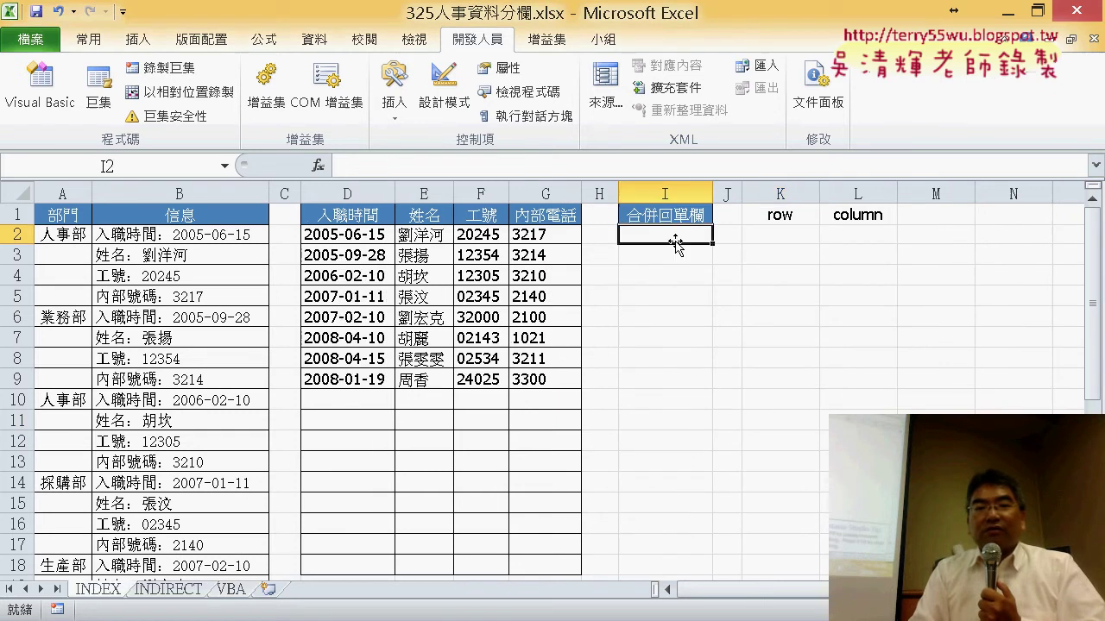
left_click(319, 166)
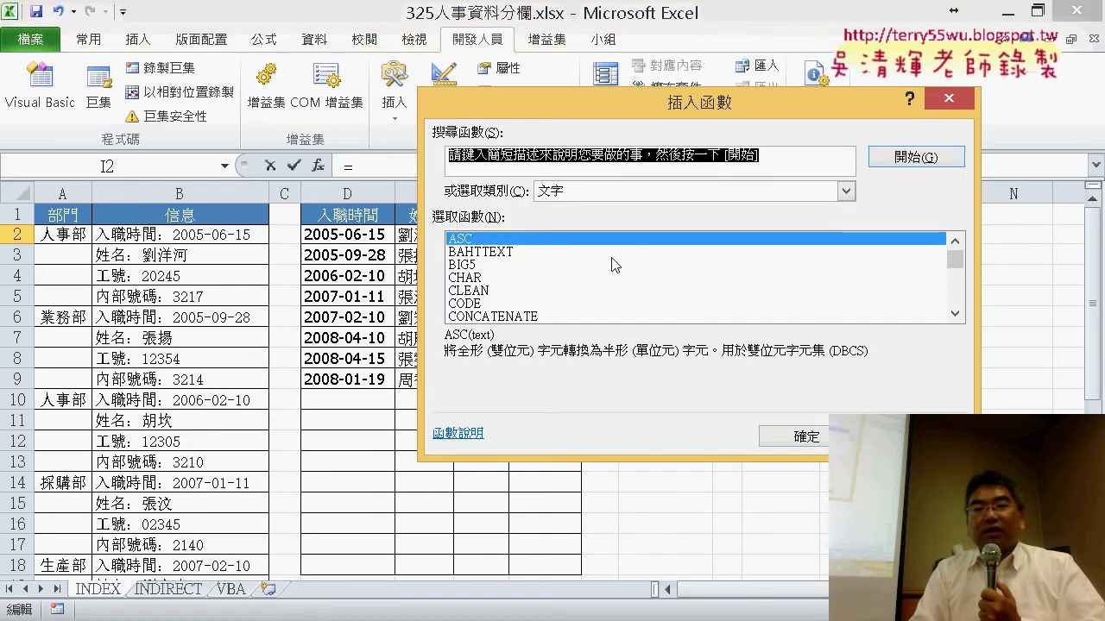
left_click(617, 195)
left_click(615, 209)
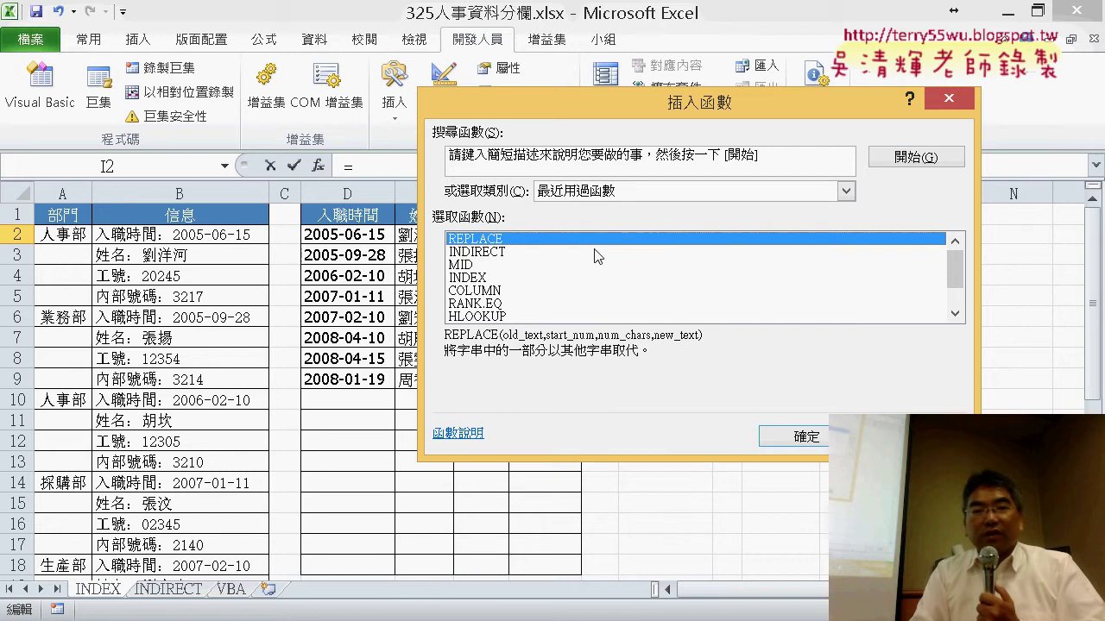
left_click(507, 278)
double_click(507, 280)
left_click(691, 328)
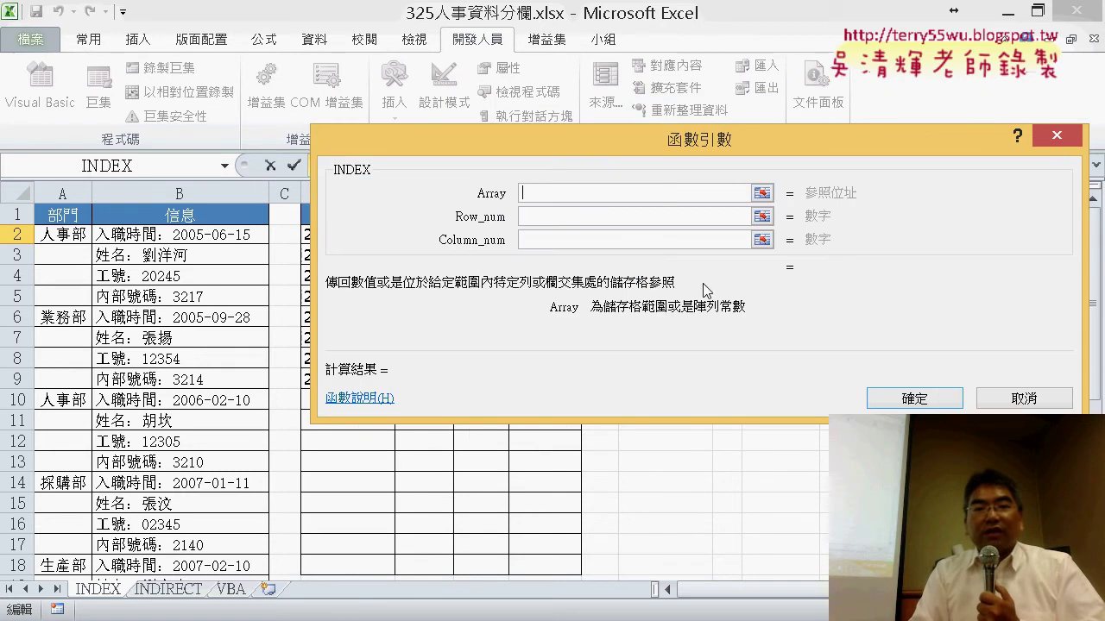
left_click_drag(656, 162, 587, 340)
mouse_move(345, 234)
left_mouse_down()
mouse_move(529, 378)
mouse_move(529, 399)
left_mouse_up()
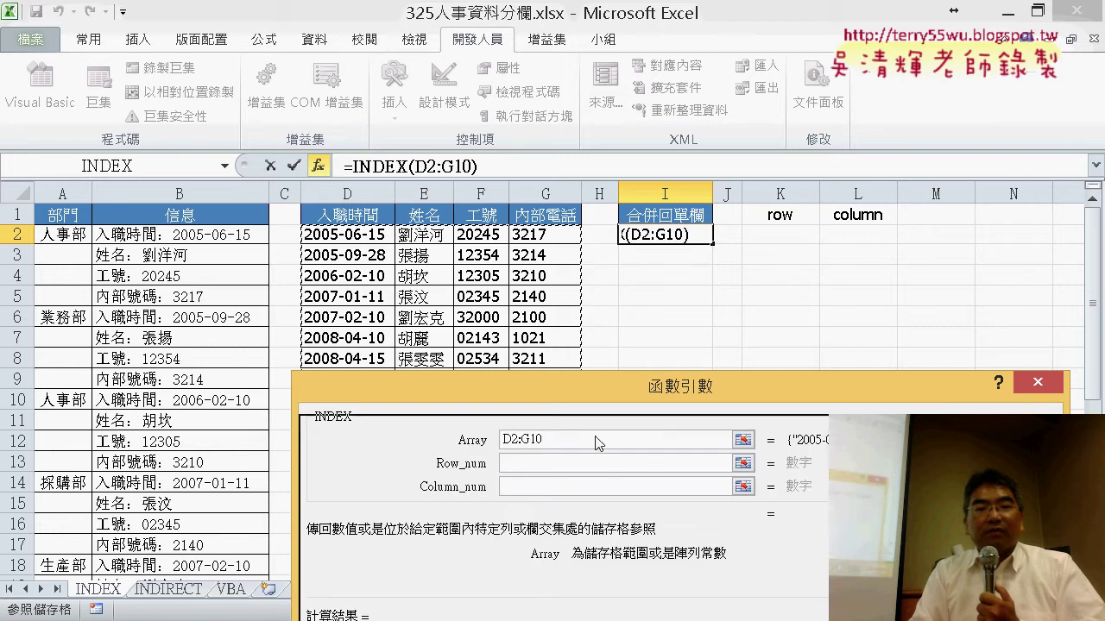
mouse_move(333, 234)
left_mouse_down()
mouse_move(490, 385)
mouse_move(547, 382)
left_mouse_up()
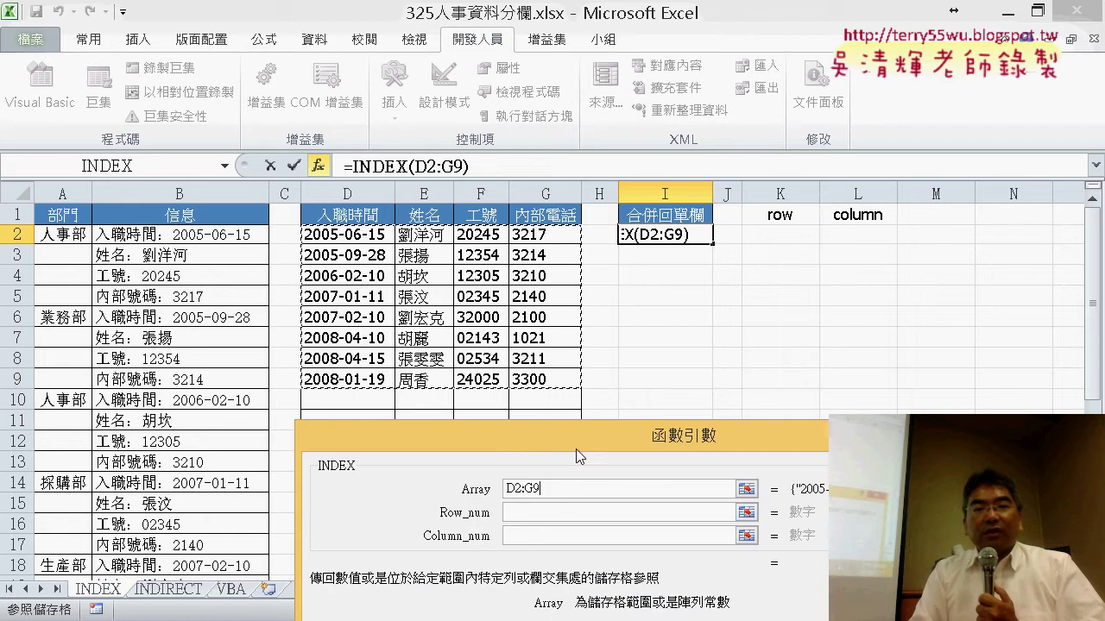
left_click(540, 513)
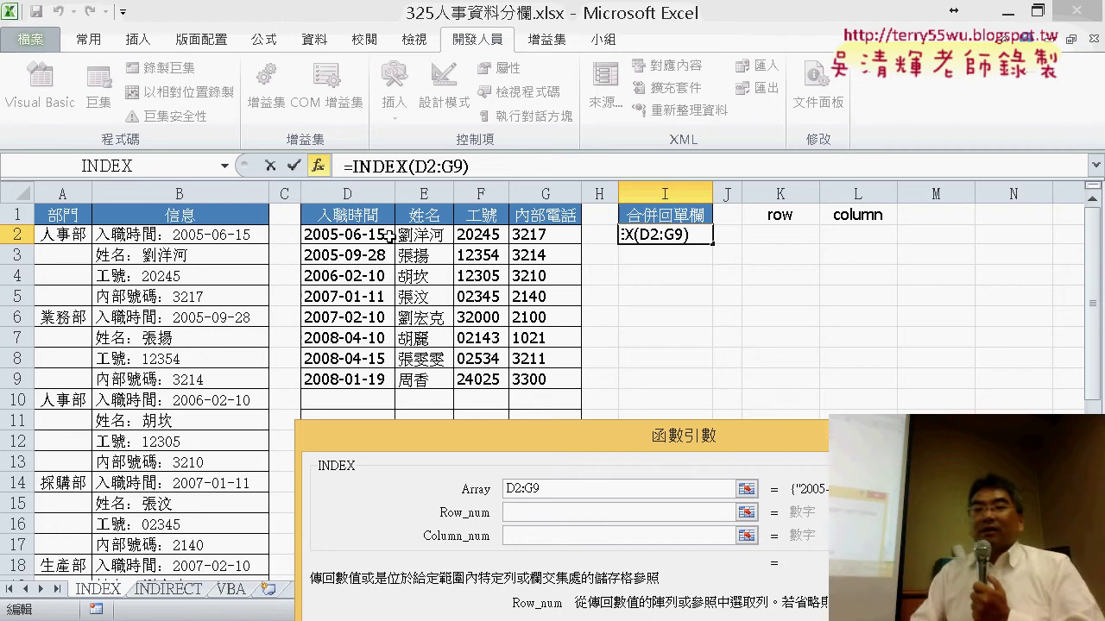
left_click(522, 538)
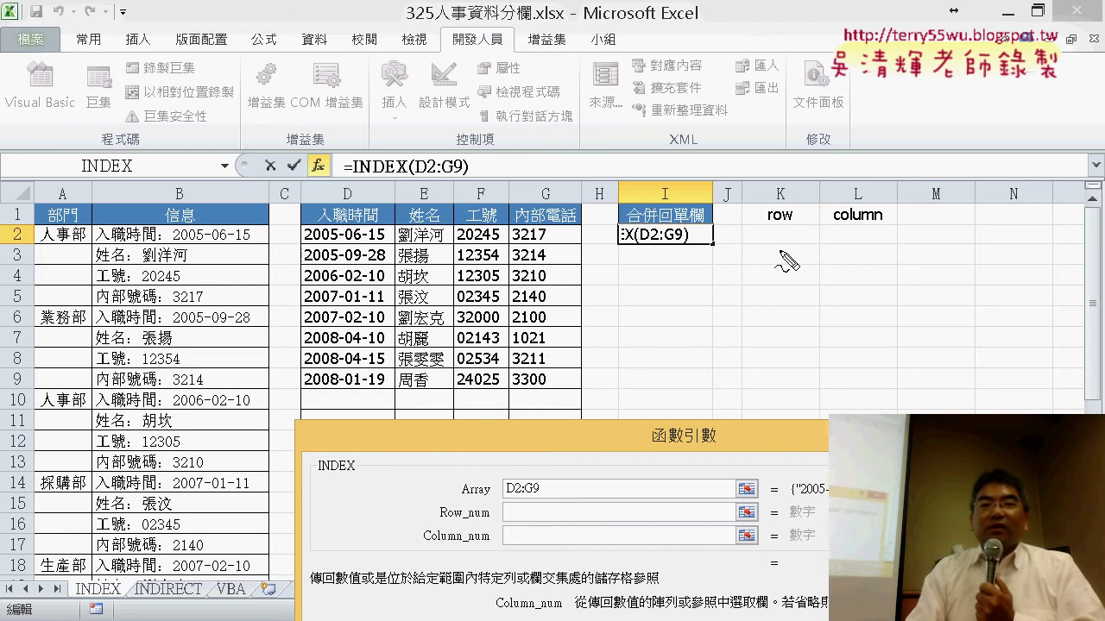
Handwrite red 'int' and 'mod' notes beside columns K and L, then clear the ink.
mouse_move(758, 259)
left_mouse_down()
mouse_move(758, 300)
mouse_move(789, 297)
left_mouse_up()
mouse_move(791, 257)
left_mouse_down()
mouse_move(827, 256)
mouse_move(830, 315)
left_mouse_up()
left_click(748, 236)
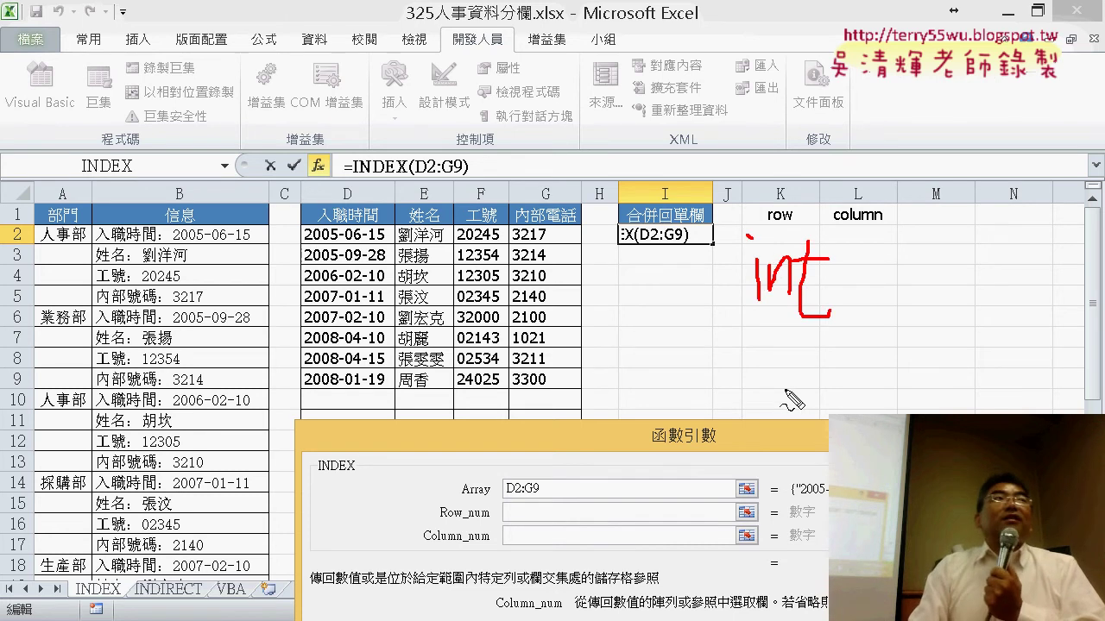
left_click_drag(759, 335, 817, 333)
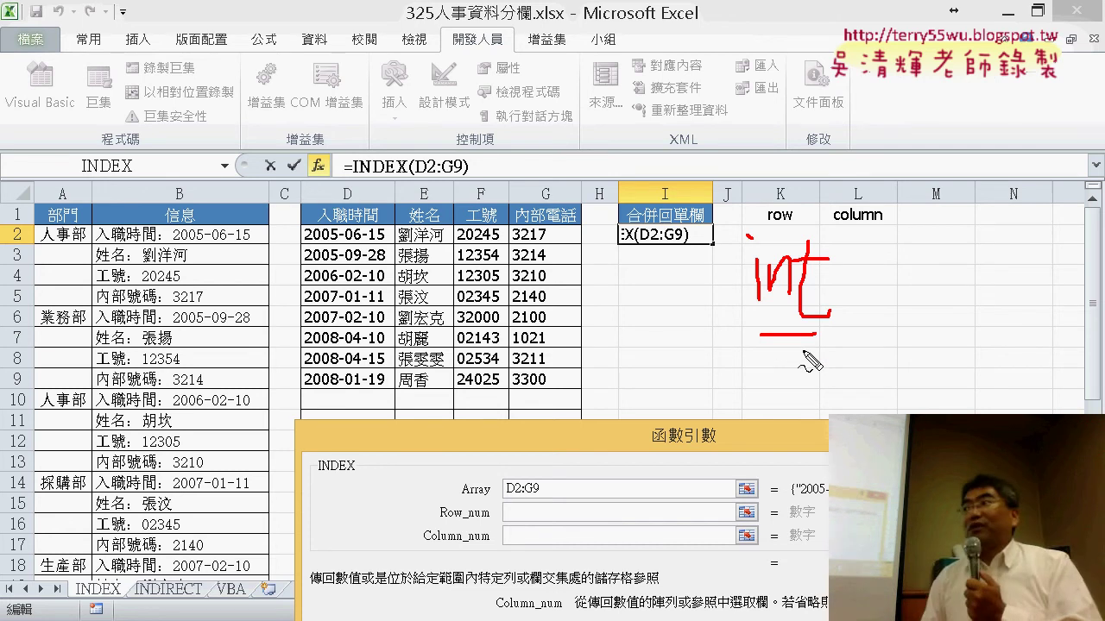
left_click_drag(846, 229, 885, 228)
mouse_move(885, 292)
left_mouse_down()
mouse_move(913, 275)
mouse_move(928, 291)
mouse_move(950, 263)
left_mouse_up()
mouse_move(997, 226)
left_mouse_down()
mouse_move(989, 282)
mouse_move(960, 274)
left_mouse_up()
left_click_drag(885, 318, 1003, 297)
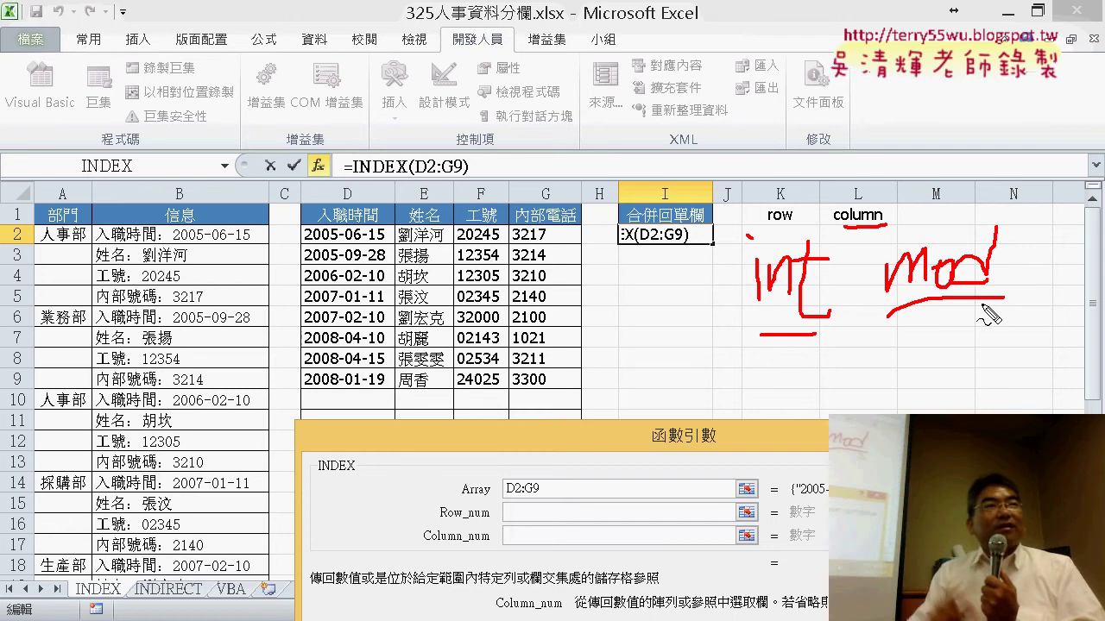
key("Escape")
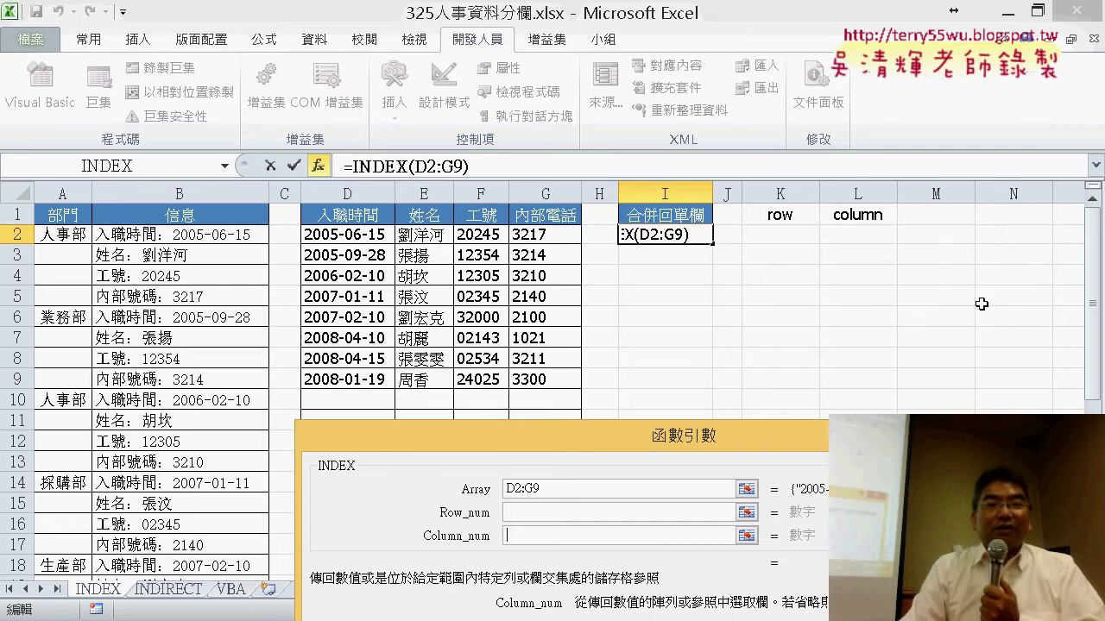
Cancel the INDEX formula and insert the ROW function into K2.
key("Escape")
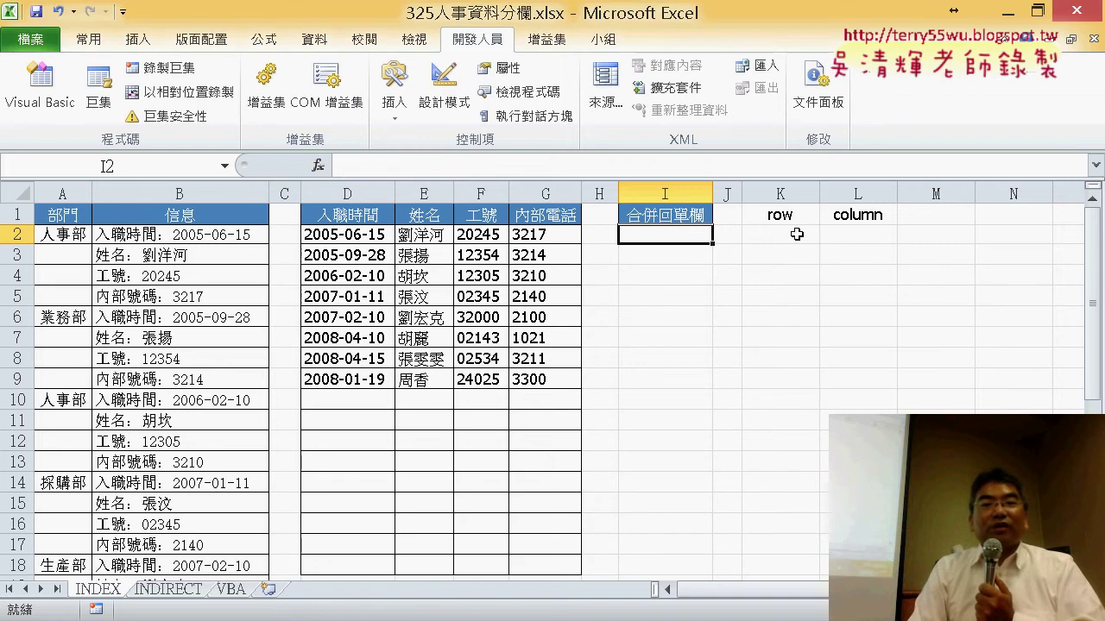
left_click(797, 234)
left_click(317, 165)
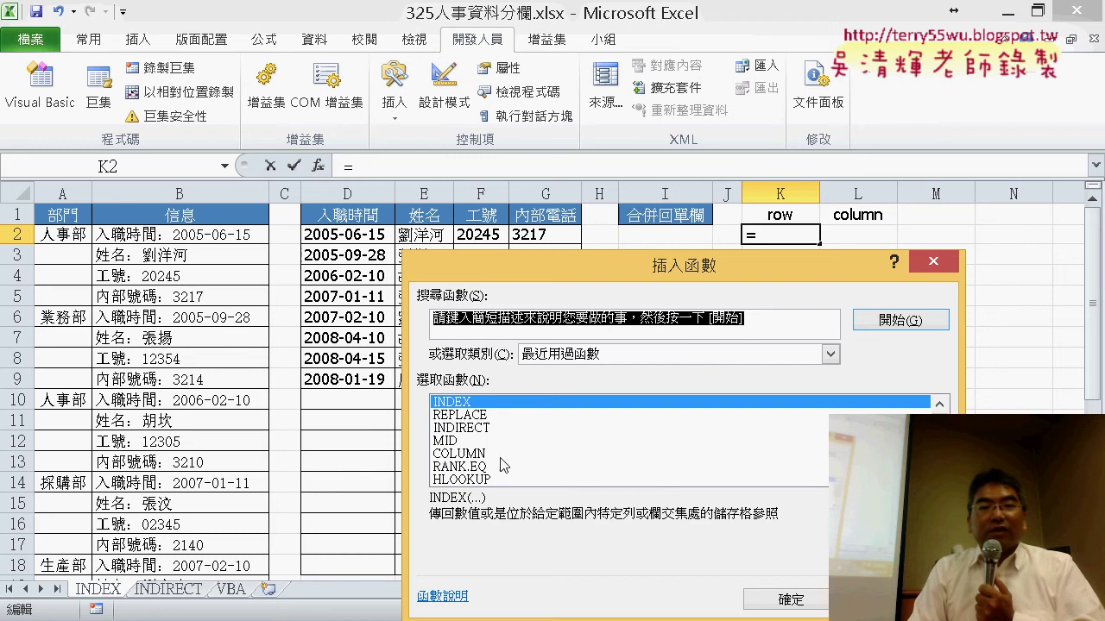
left_click(934, 264)
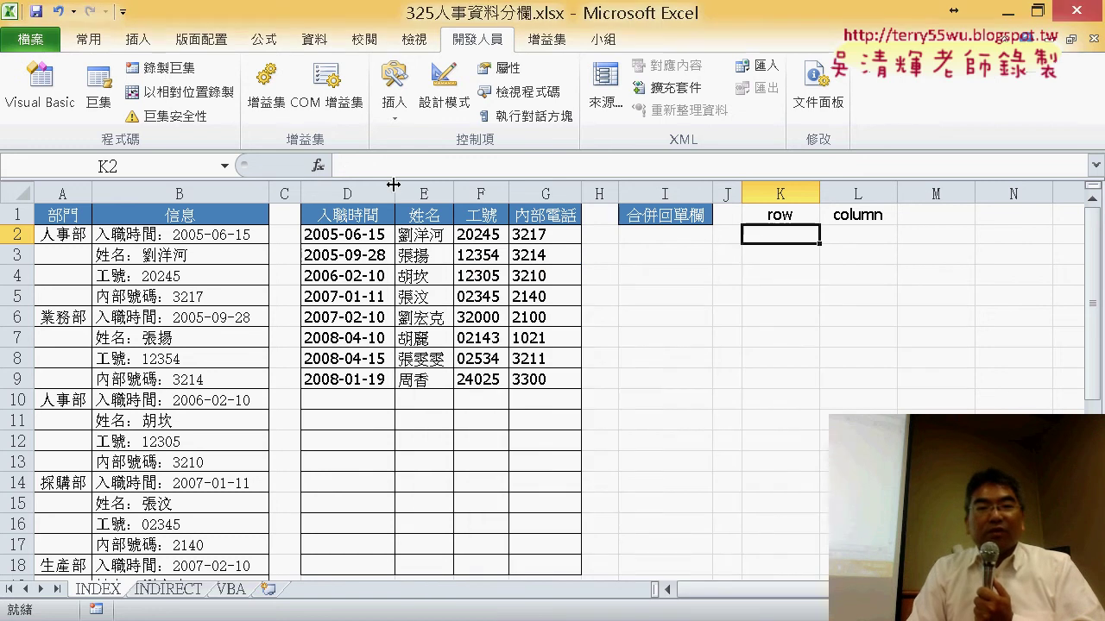
left_click(399, 164)
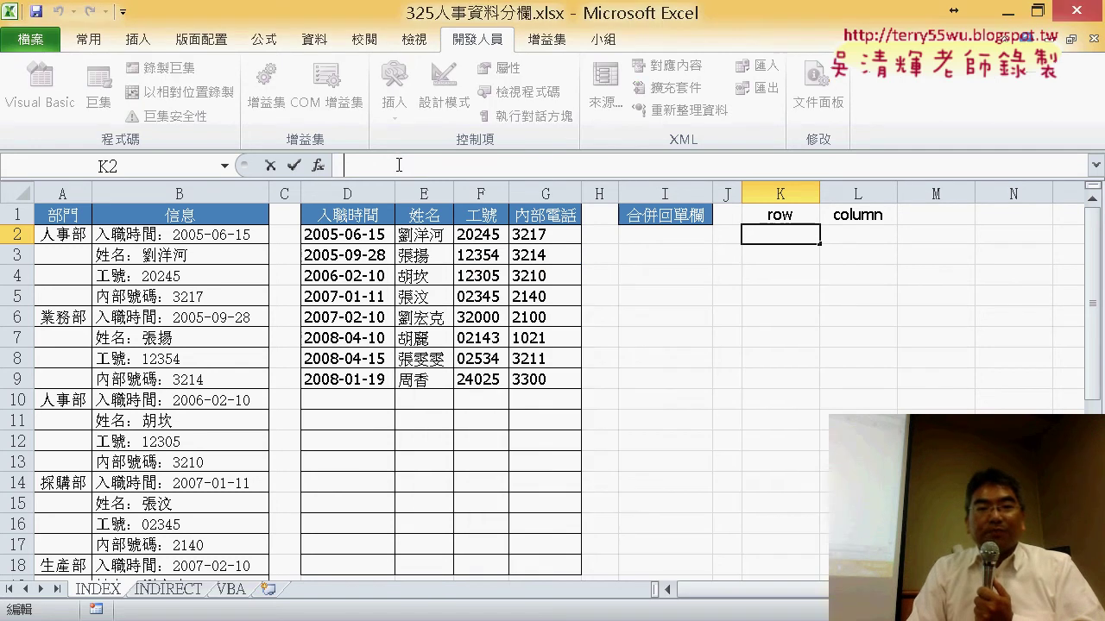
left_click(316, 166)
left_click_drag(576, 264, 448, 123)
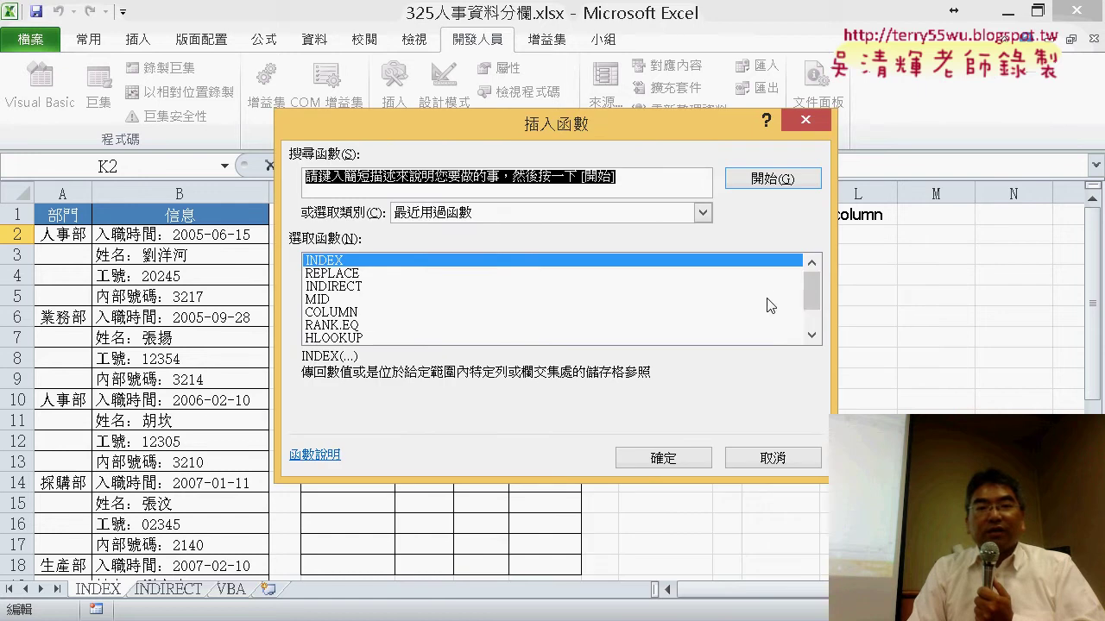
scroll(813, 296, "down", 1)
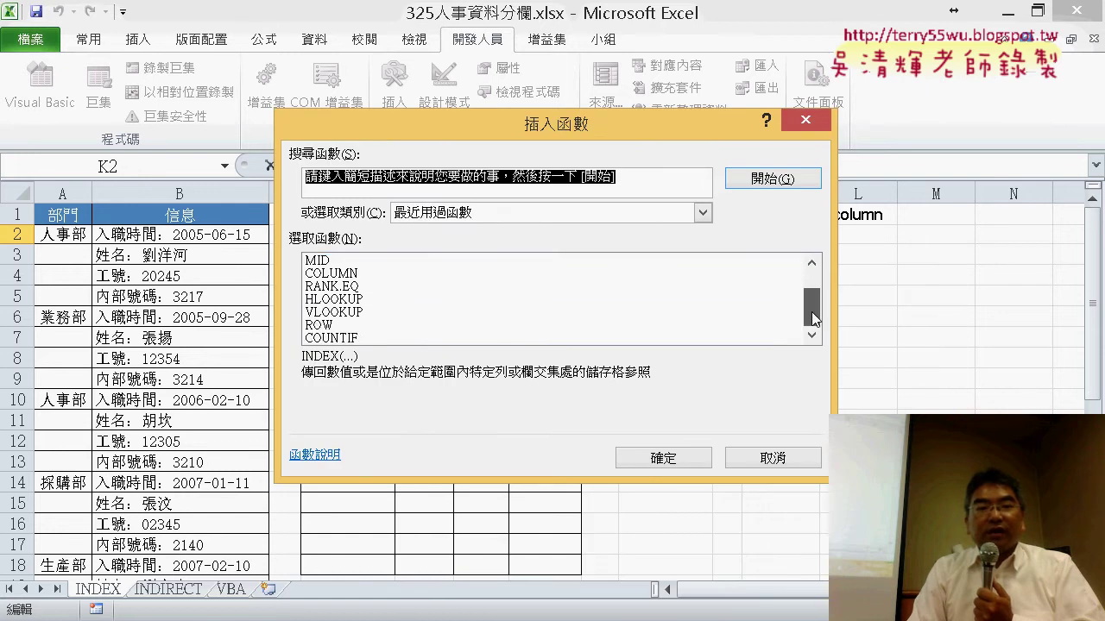
double_click(405, 325)
left_click(770, 395)
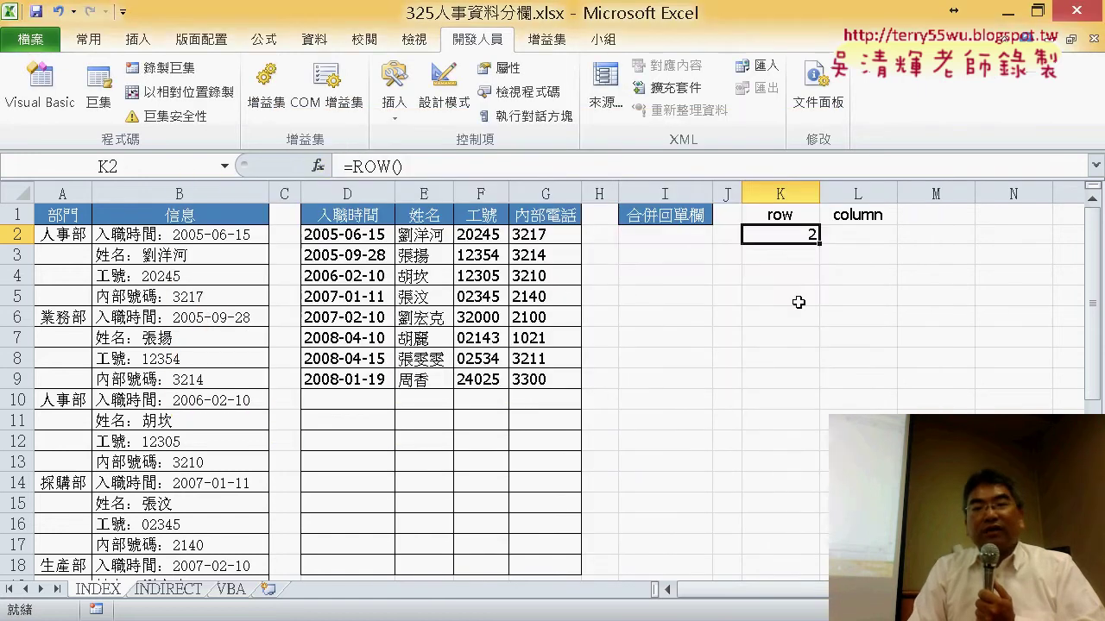
Change K2 to =ROW()/4 and fill it down to K12.
left_click(468, 165)
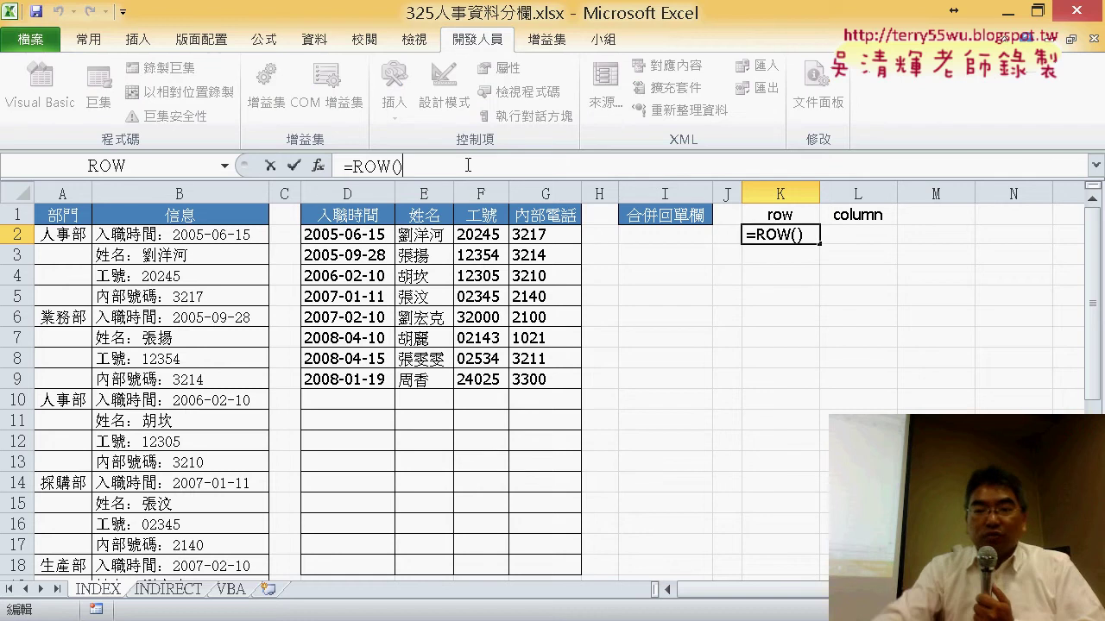
type("/")
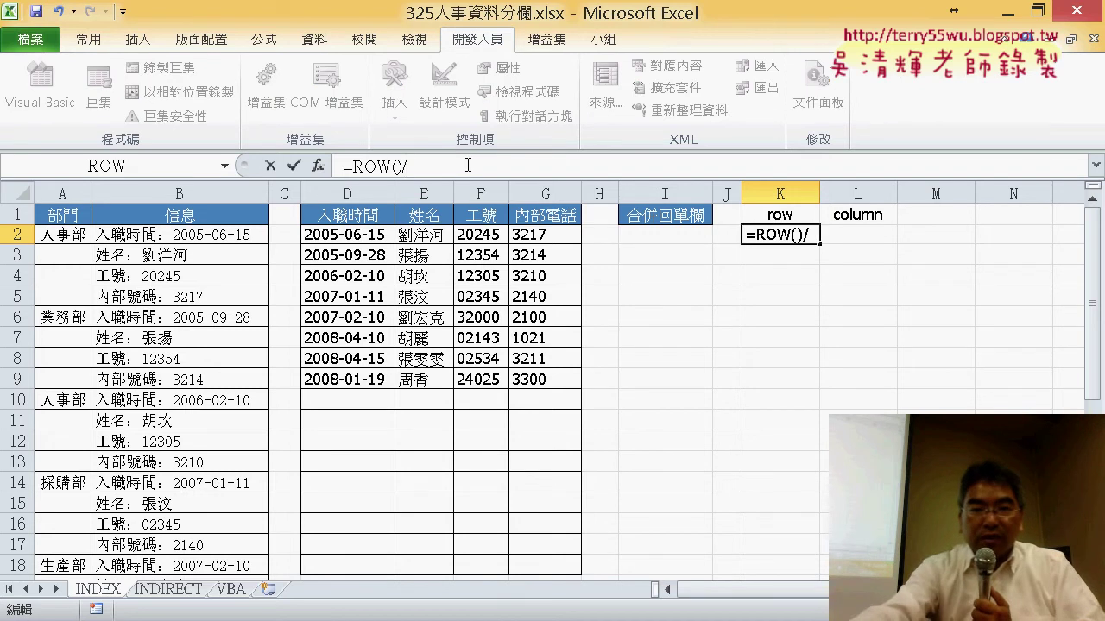
type("4")
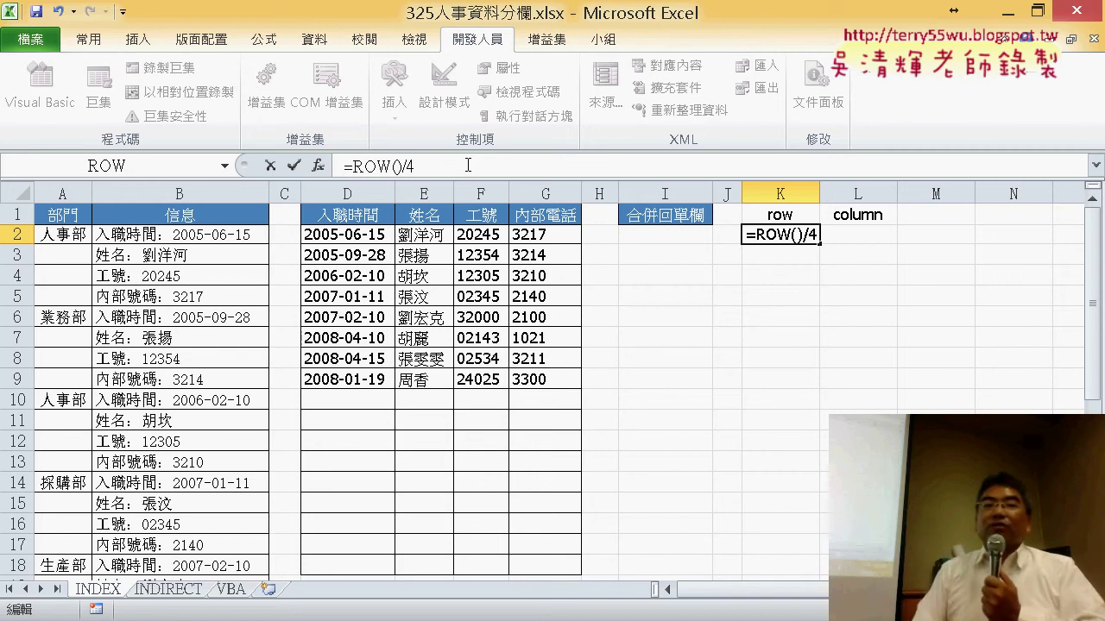
left_click(295, 165)
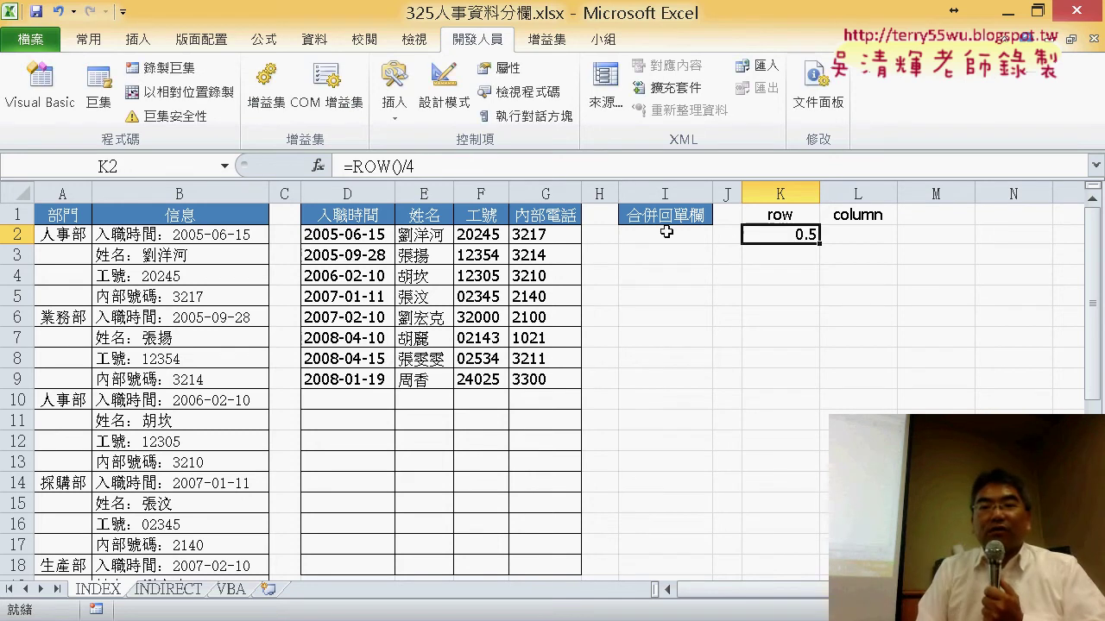
left_click_drag(818, 245, 820, 445)
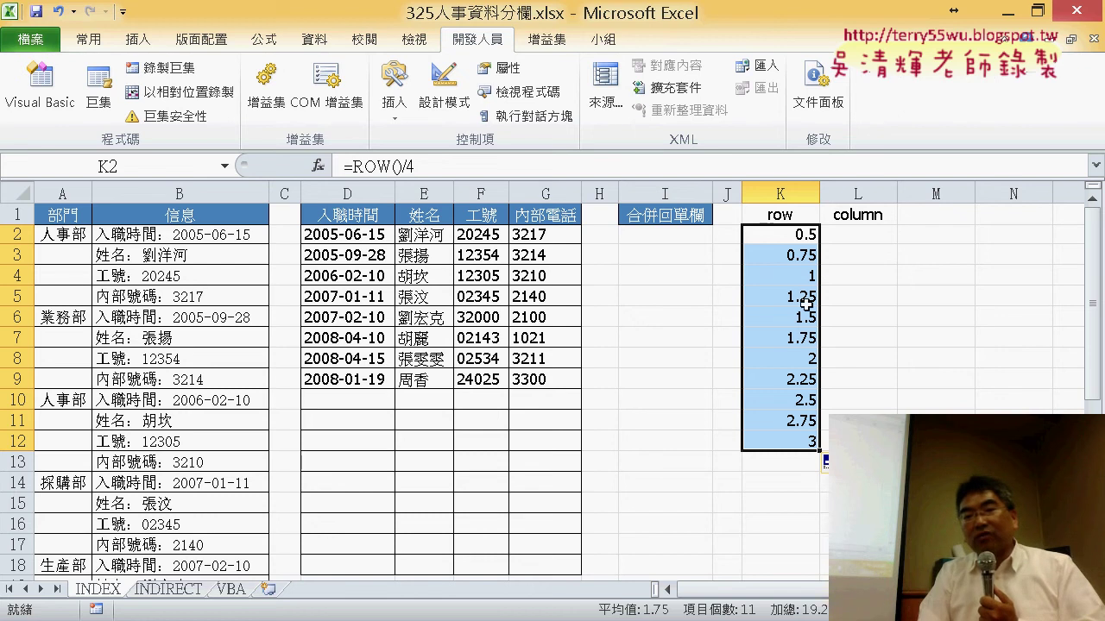
Rewrite K2 as =INT(ROW()/4) and fill it down column K to K19.
left_click(345, 167)
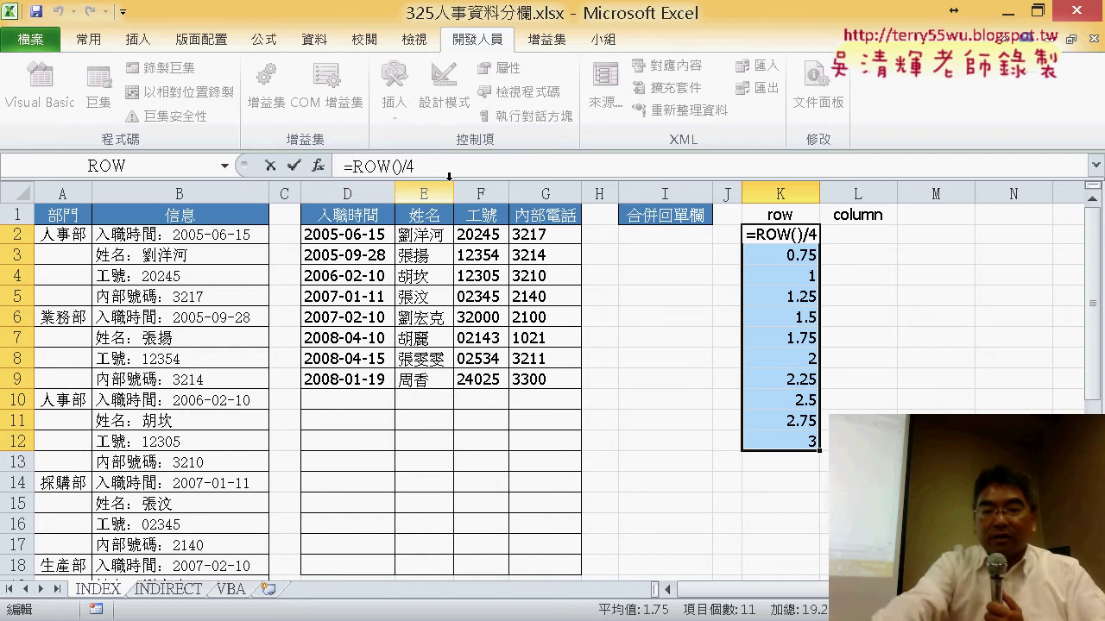
type("in")
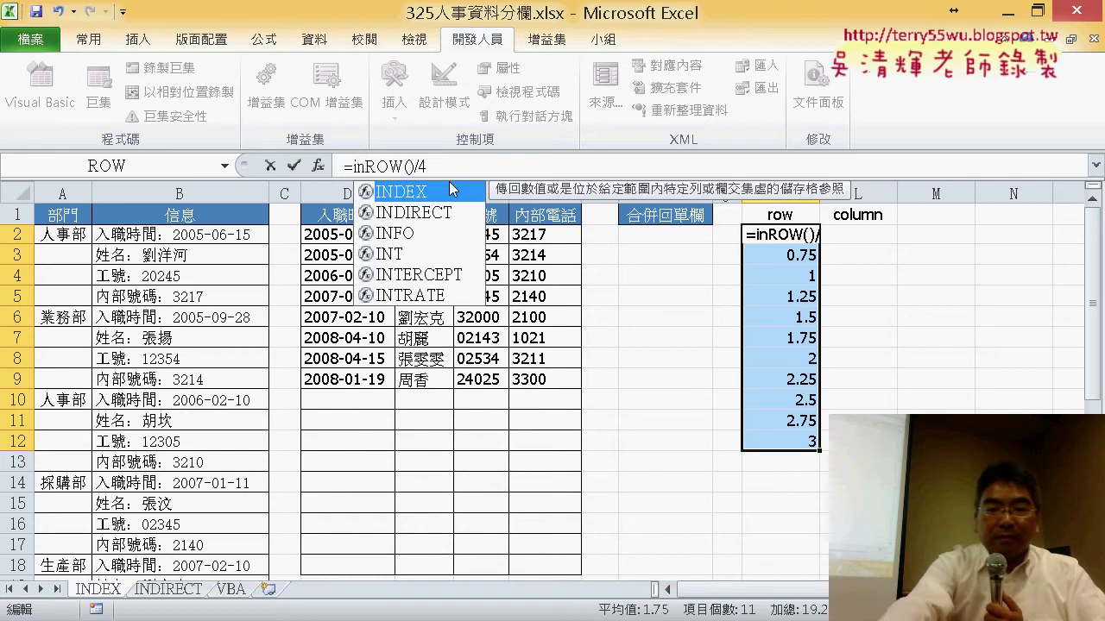
type("t(")
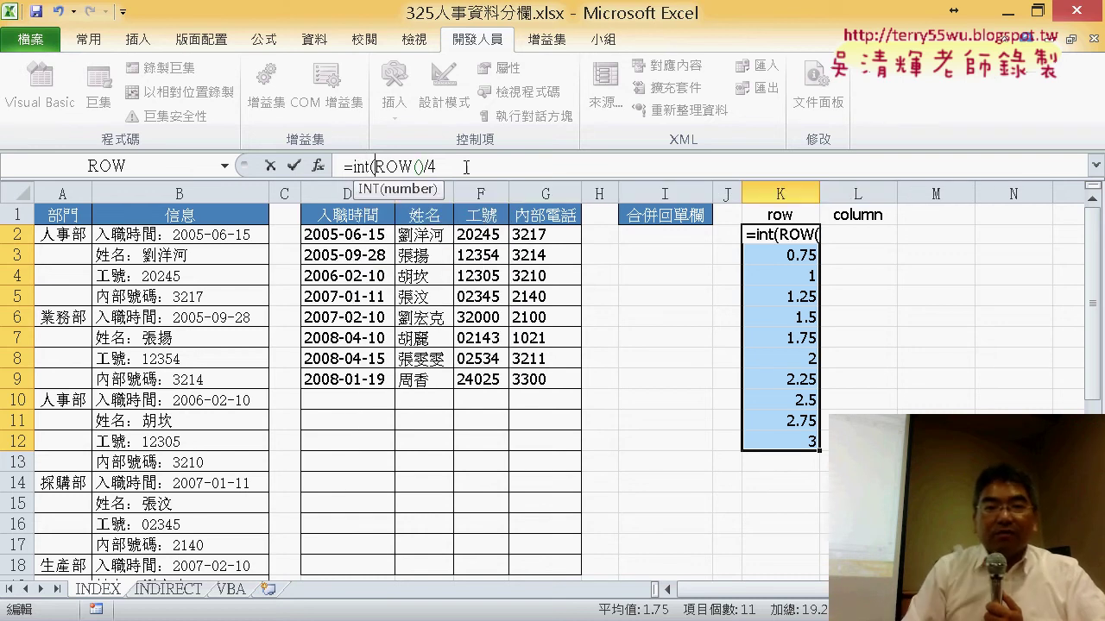
left_click(469, 164)
type("+K2:K20)")
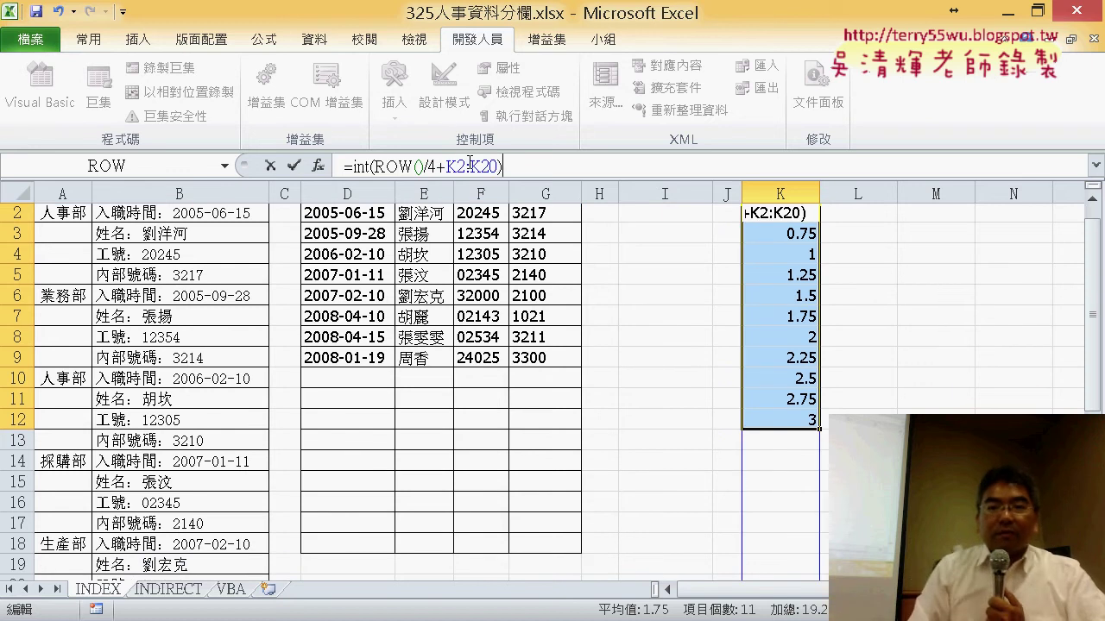
key("BackSpace")
key("BackSpace")
key("BackSpace")
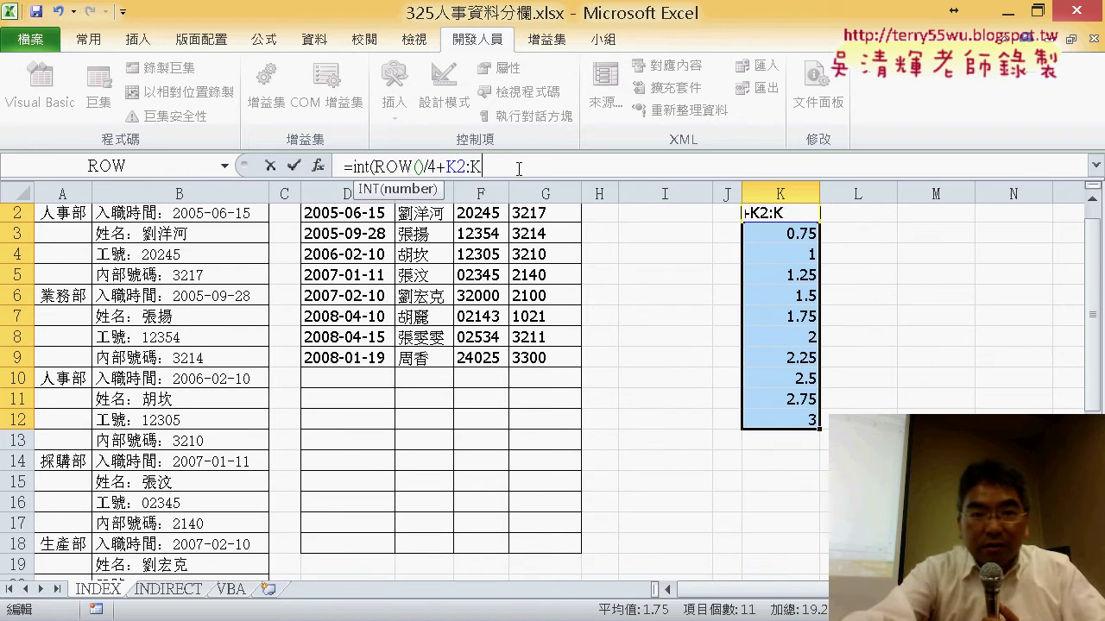
key("BackSpace")
key("BackSpace")
key("BackSpace")
key("BackSpace")
type(")")
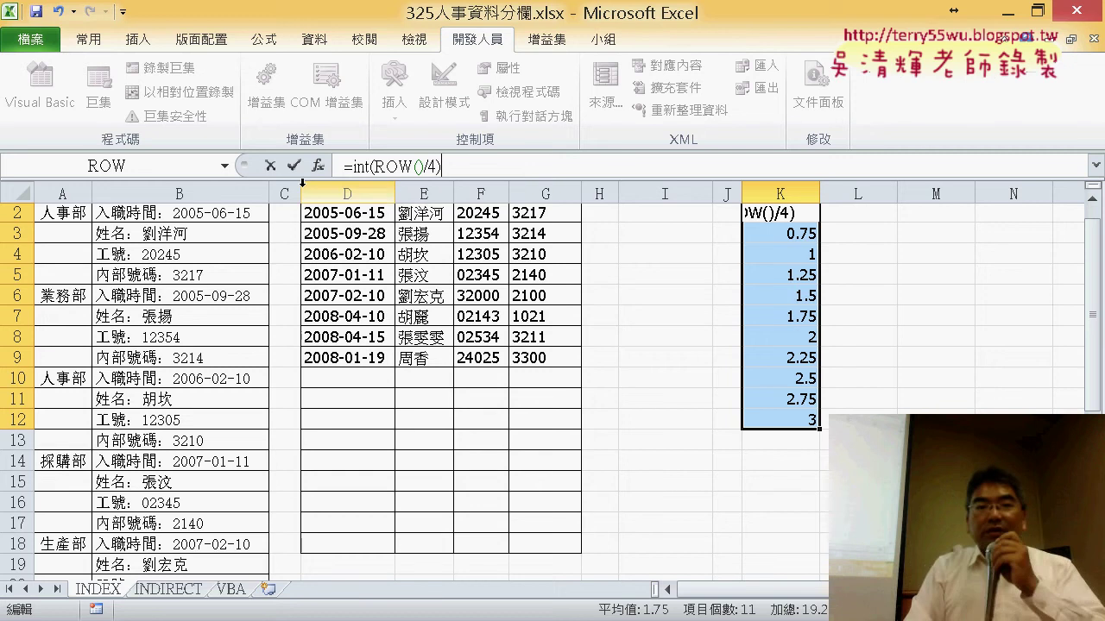
key("Return")
left_click(801, 210)
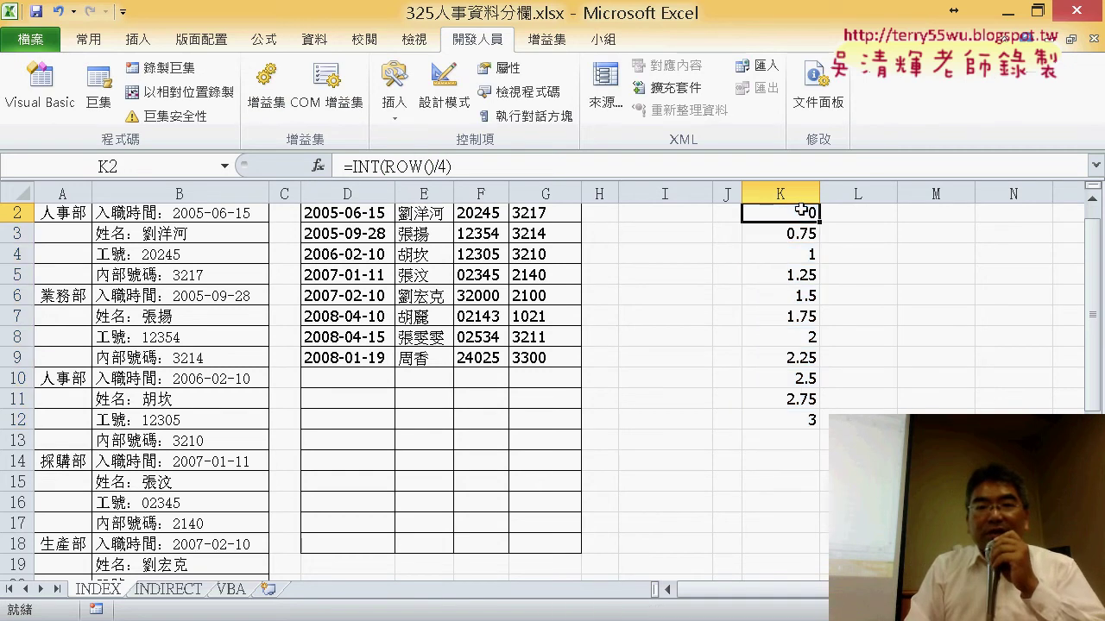
left_click_drag(818, 221, 819, 566)
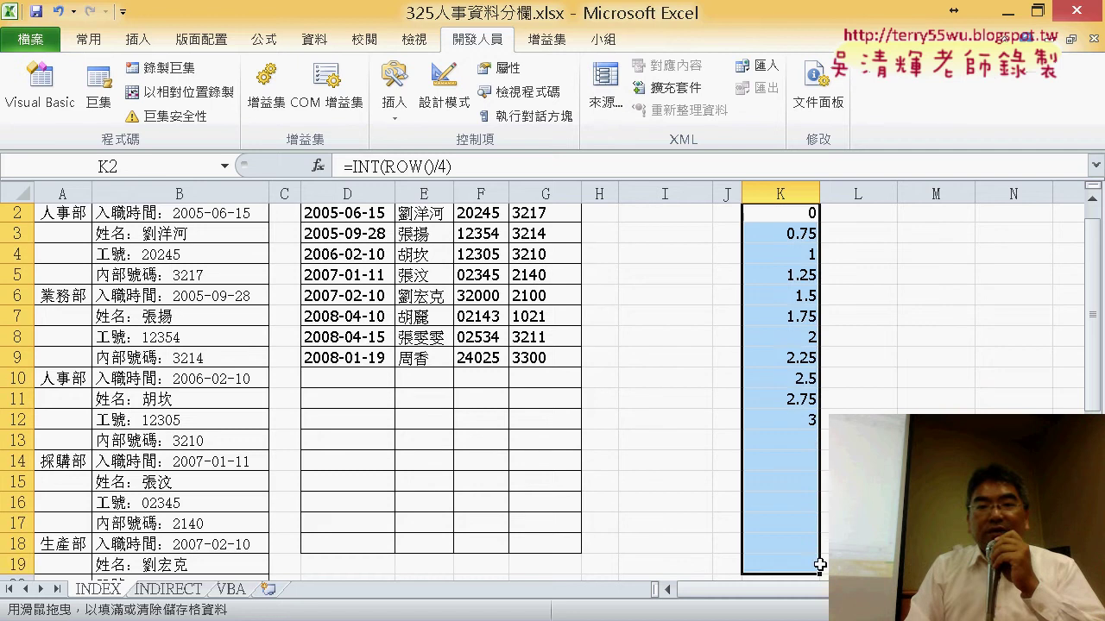
scroll(883, 362, "up", 1)
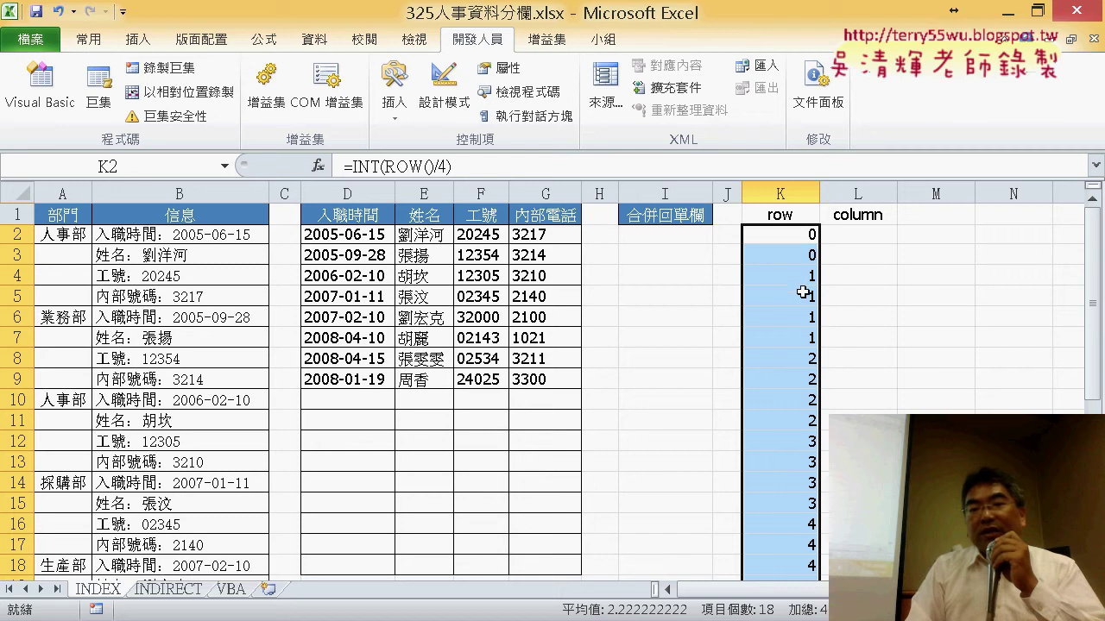
Add -2 to the ROW() term in K2's formula.
left_click(433, 167)
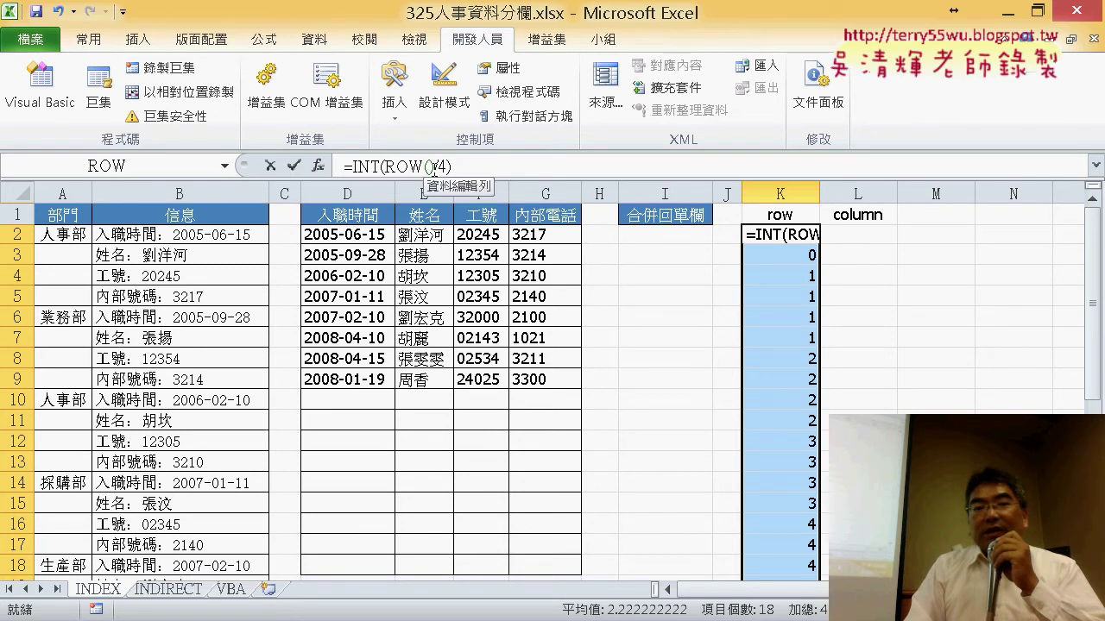
type("-")
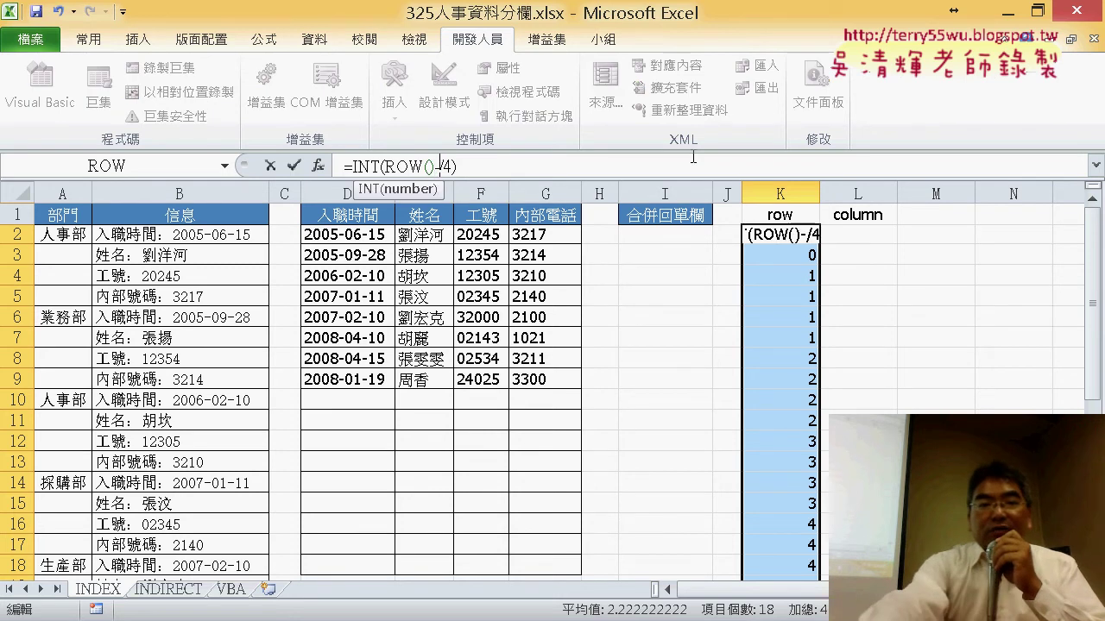
type("2")
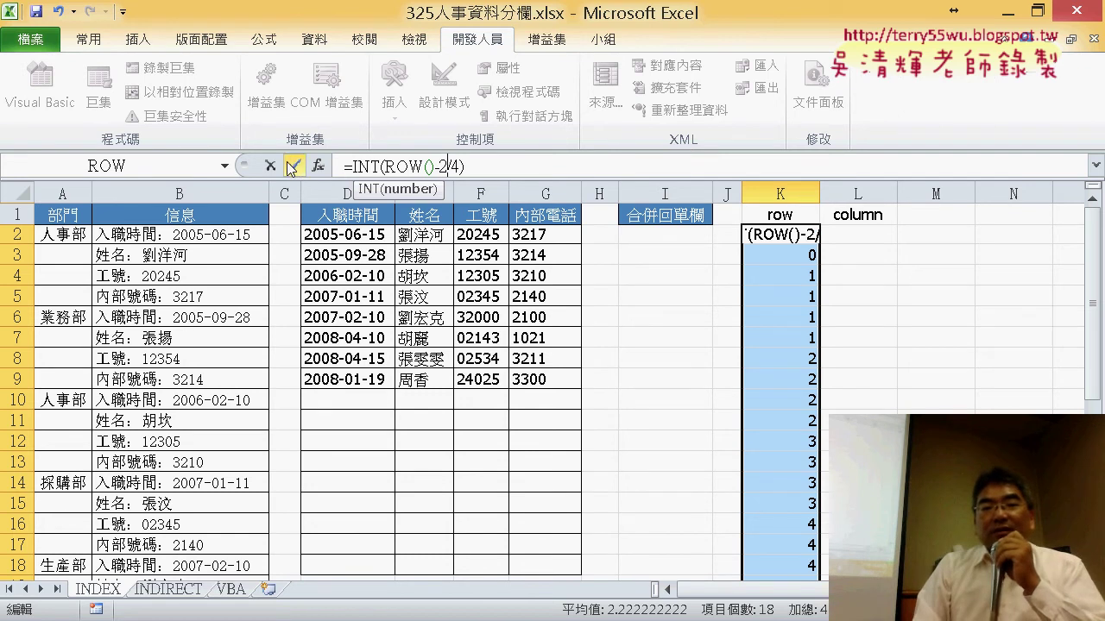
key("Return")
left_click(814, 241)
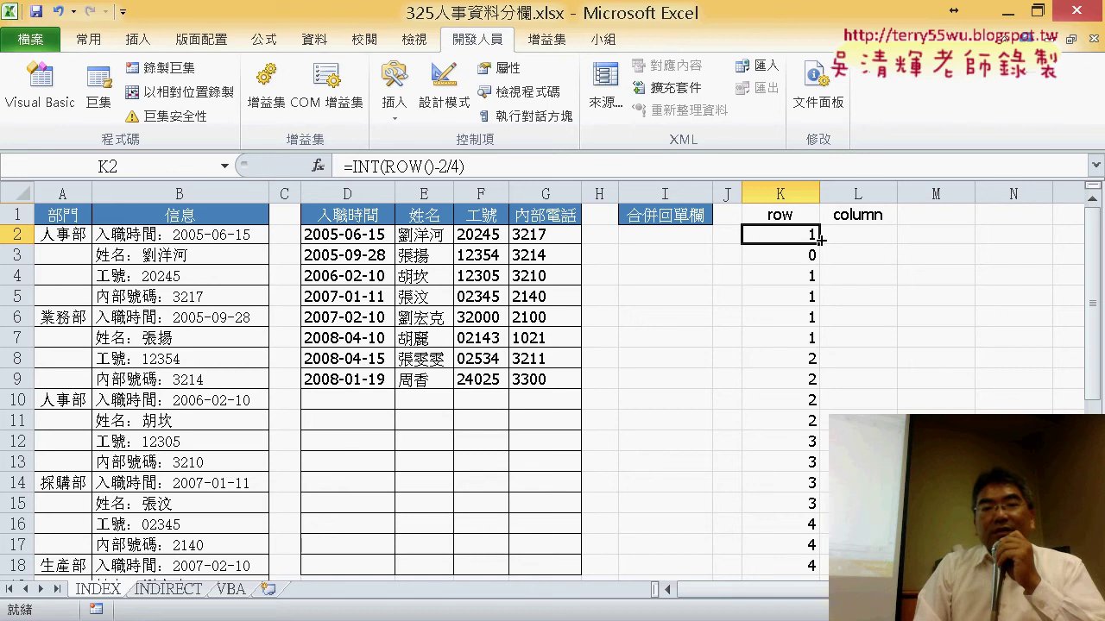
Bracket ROW()-2 so K2 reads =INT((ROW()-2)/4), then fill it down to K20.
left_click(385, 166)
type("(")
key("ctrl+shift+Down")
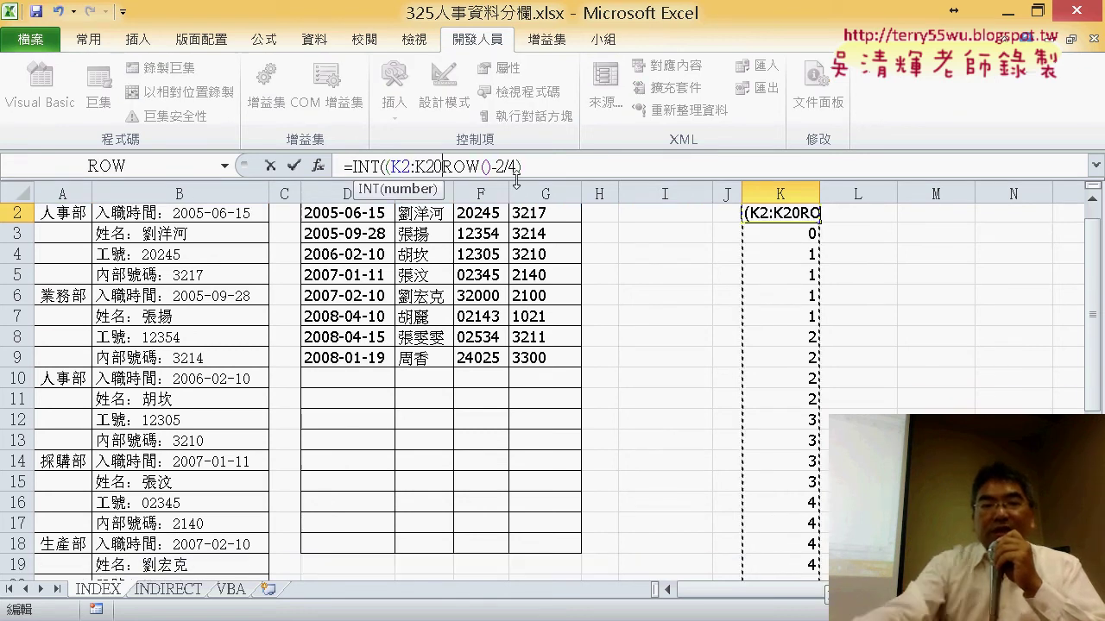
key("BackSpace")
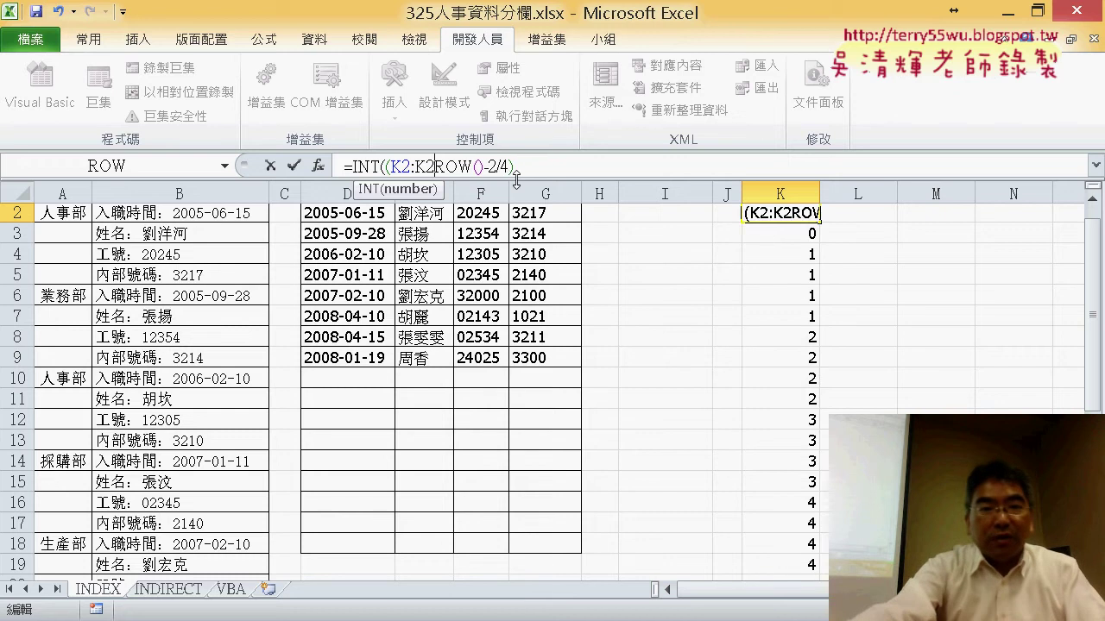
key("BackSpace")
key("BackSpace")
key("BackSpace")
key("BackSpace")
key("BackSpace")
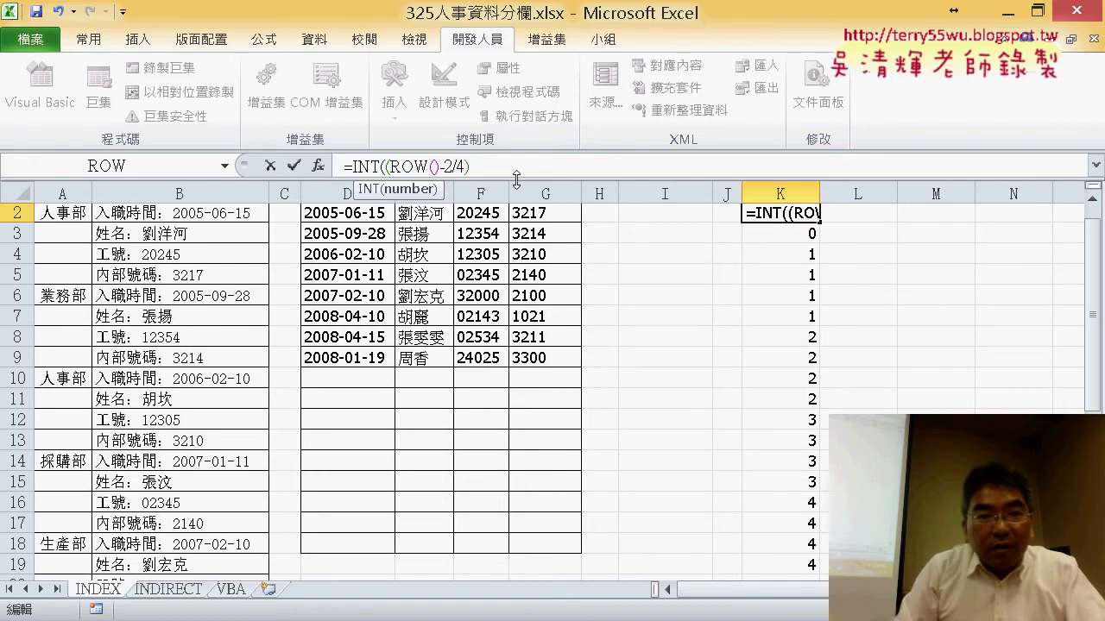
left_click(453, 166)
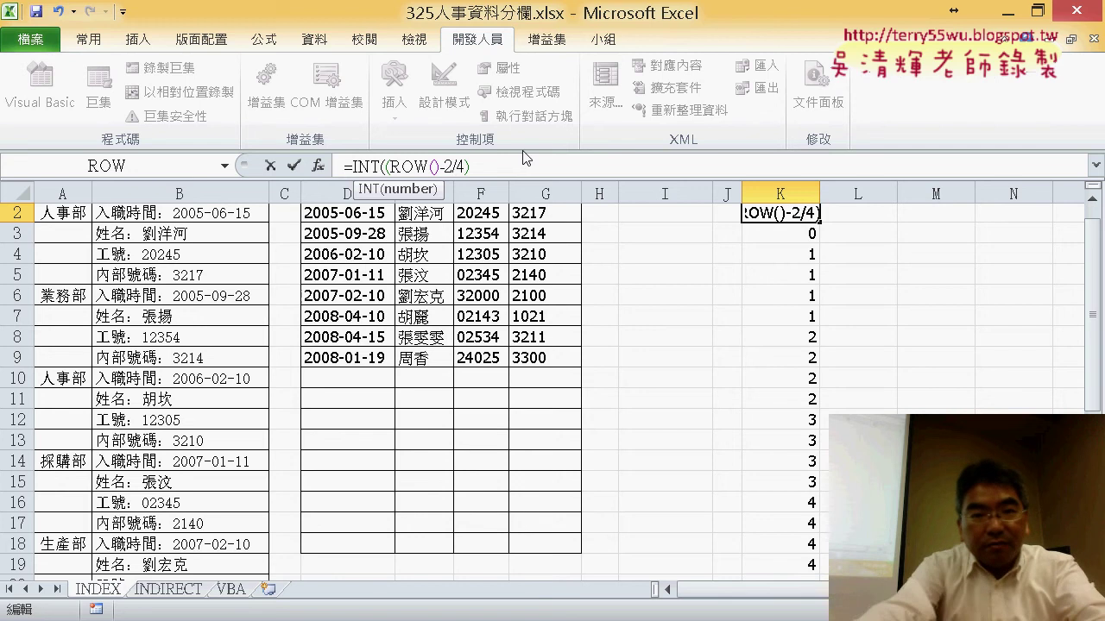
type(")")
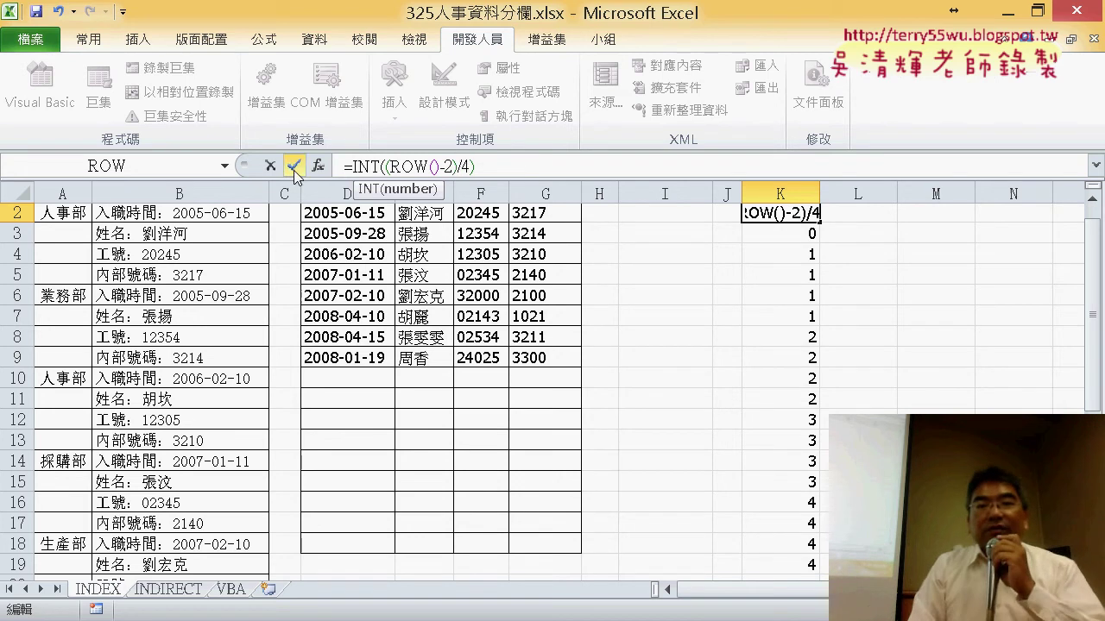
left_click(294, 166)
left_click_drag(812, 222, 812, 509)
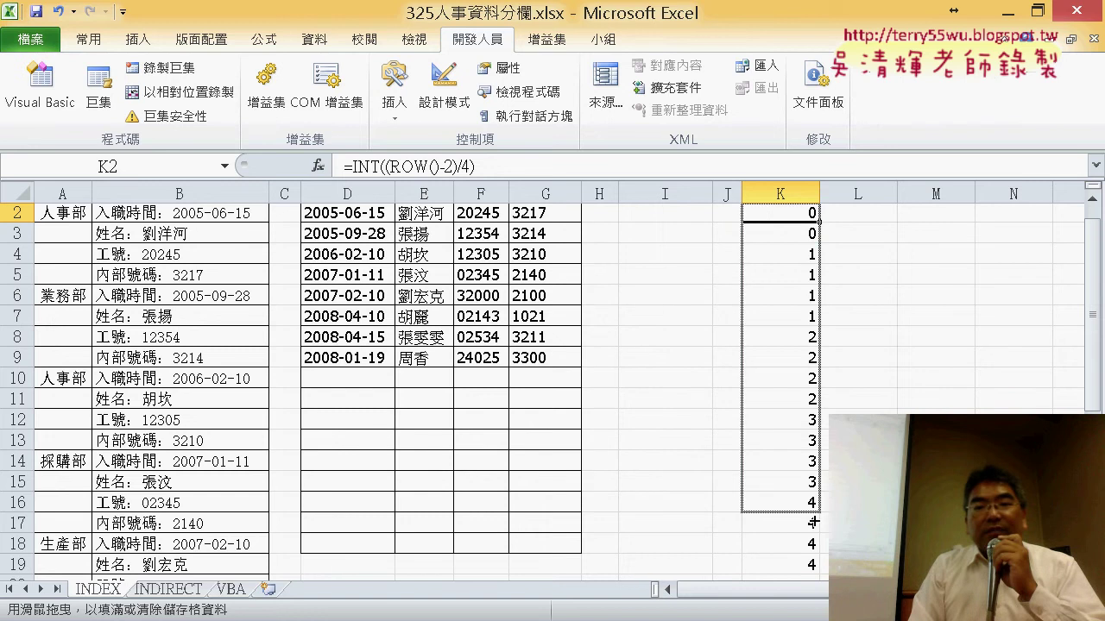
Highlight K2:K5 and K6:K9 to show each record's group of four.
scroll(812, 509, "up", 2)
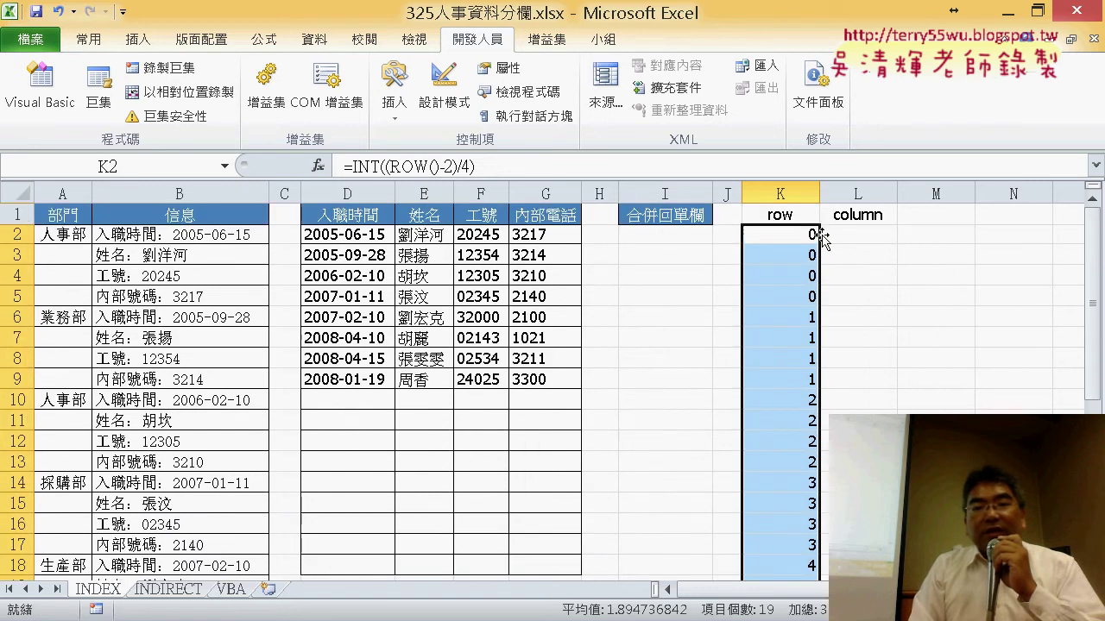
left_click_drag(808, 235, 808, 298)
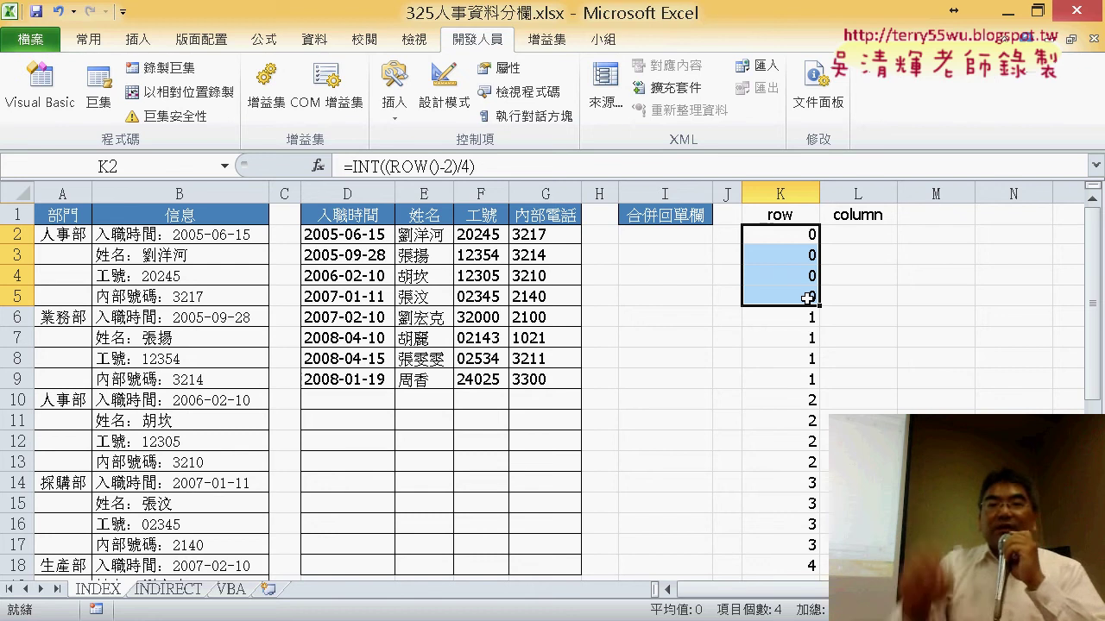
left_click_drag(811, 318, 811, 380)
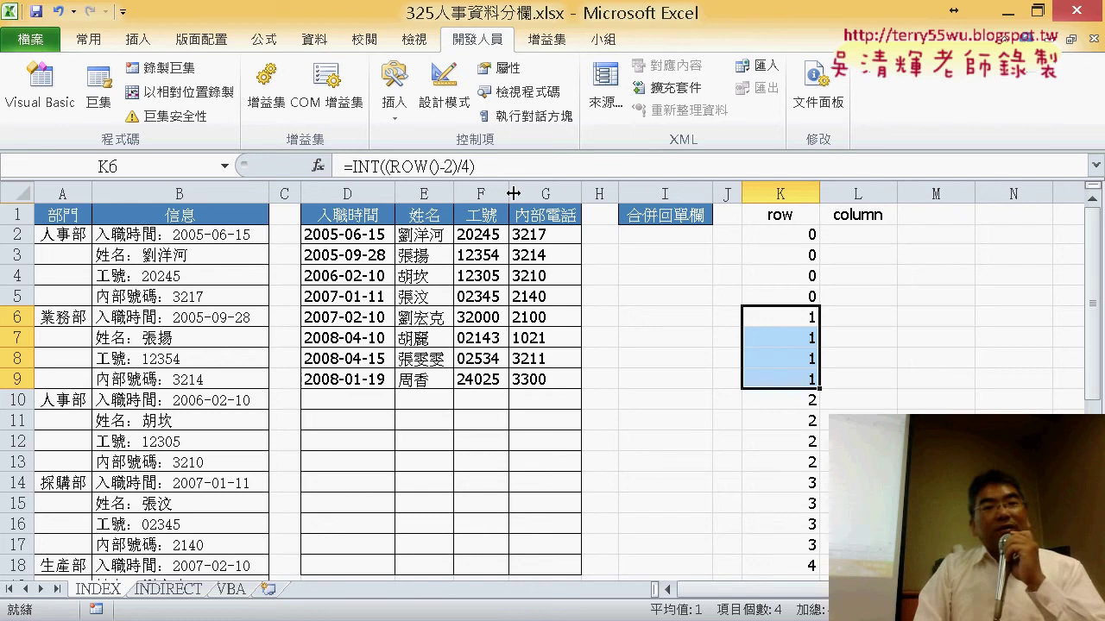
Change K6 to =INT((ROW()-2)/4)+1 and fill it across K2:K33.
left_click(608, 160)
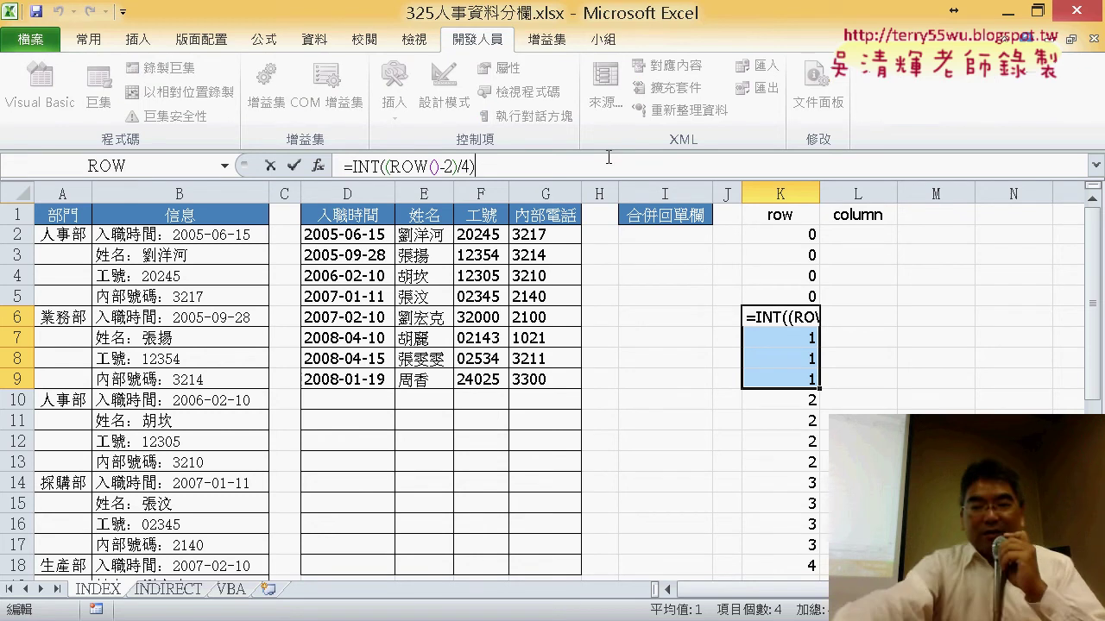
type("+1")
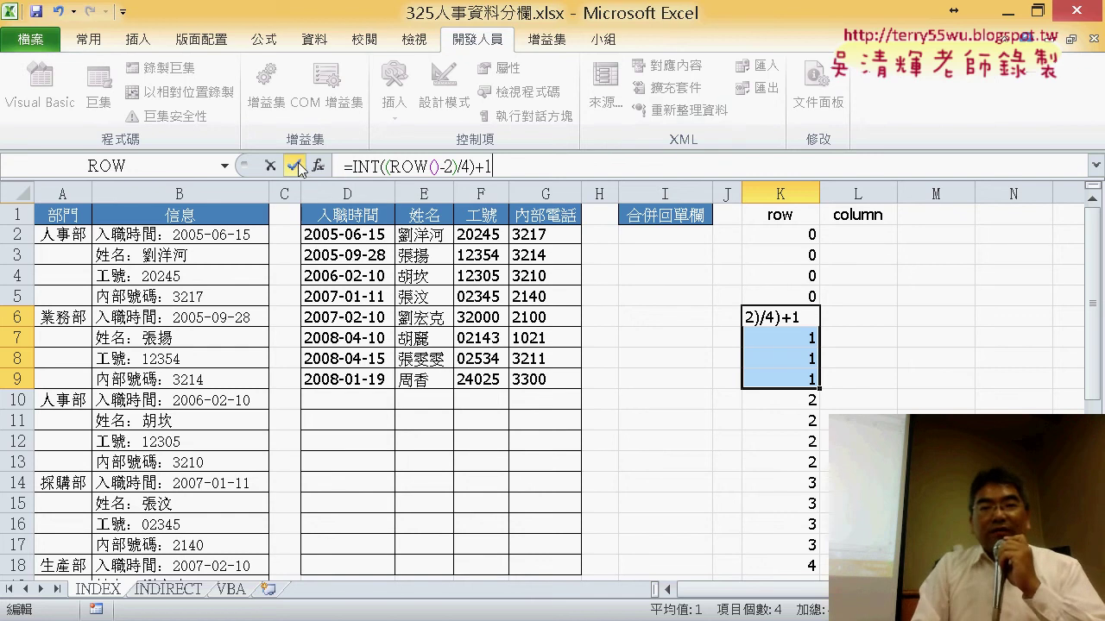
key("Return")
left_click(783, 312)
left_click_drag(818, 327, 822, 235)
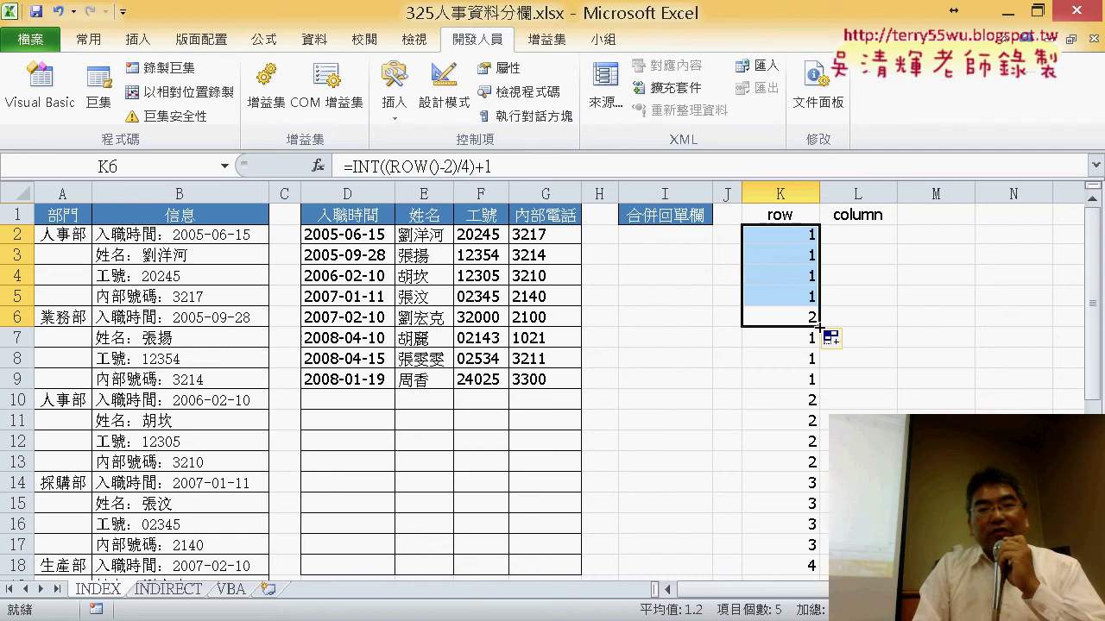
left_click_drag(819, 326, 824, 573)
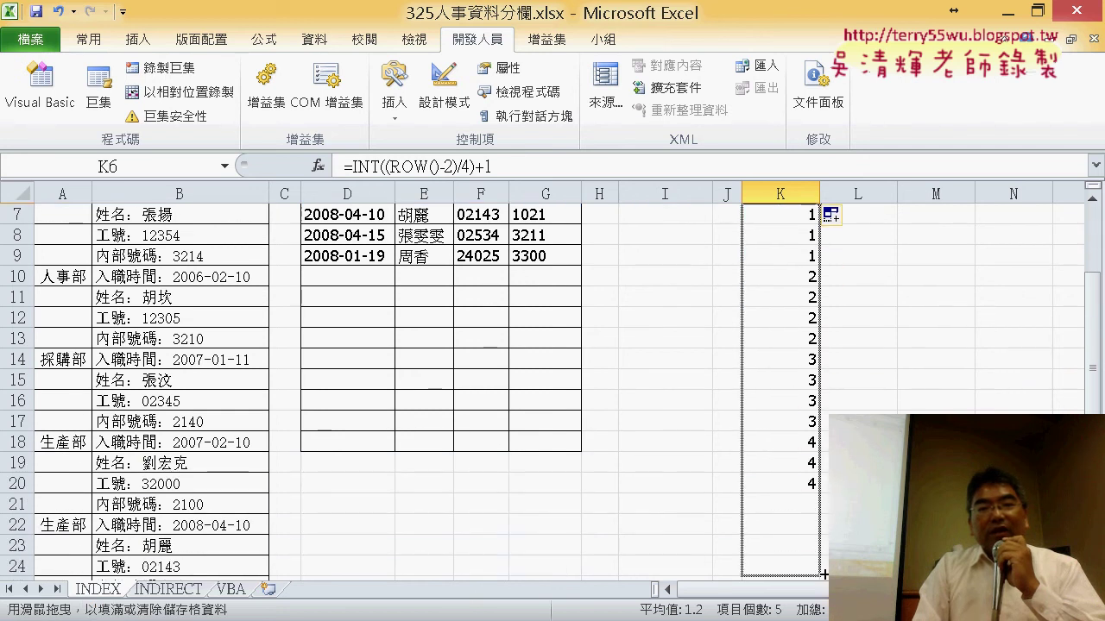
mouse_move(824, 574)
left_mouse_down()
mouse_move(824, 504)
mouse_move(821, 570)
left_mouse_up()
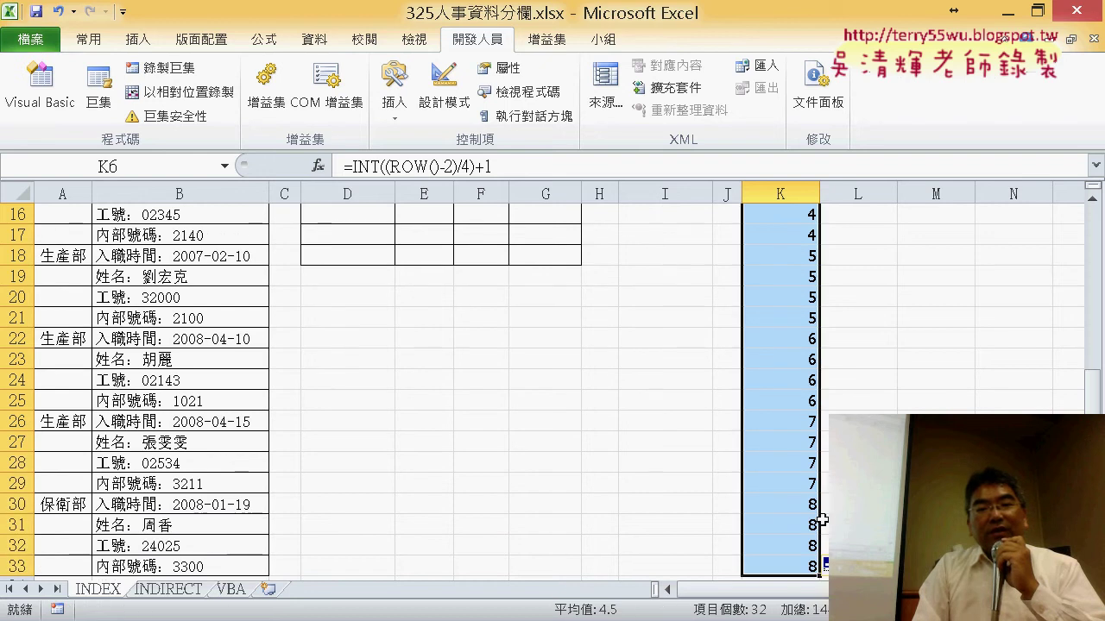
Highlight K2:K5 to show one group of four, then select L2.
scroll(824, 565, "up", 5)
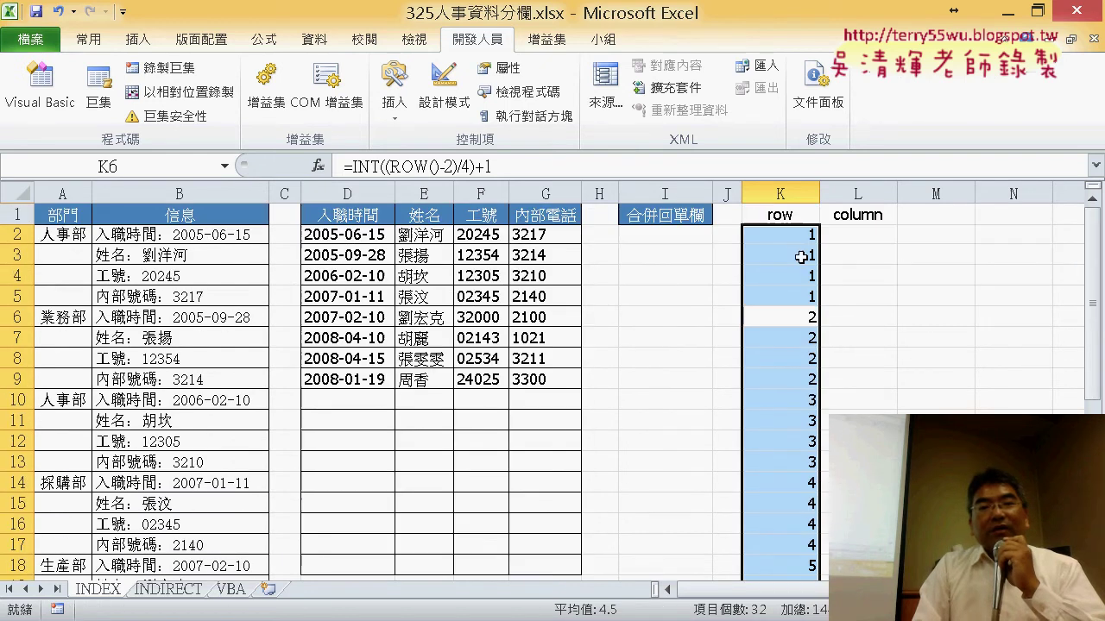
left_click_drag(803, 235, 806, 299)
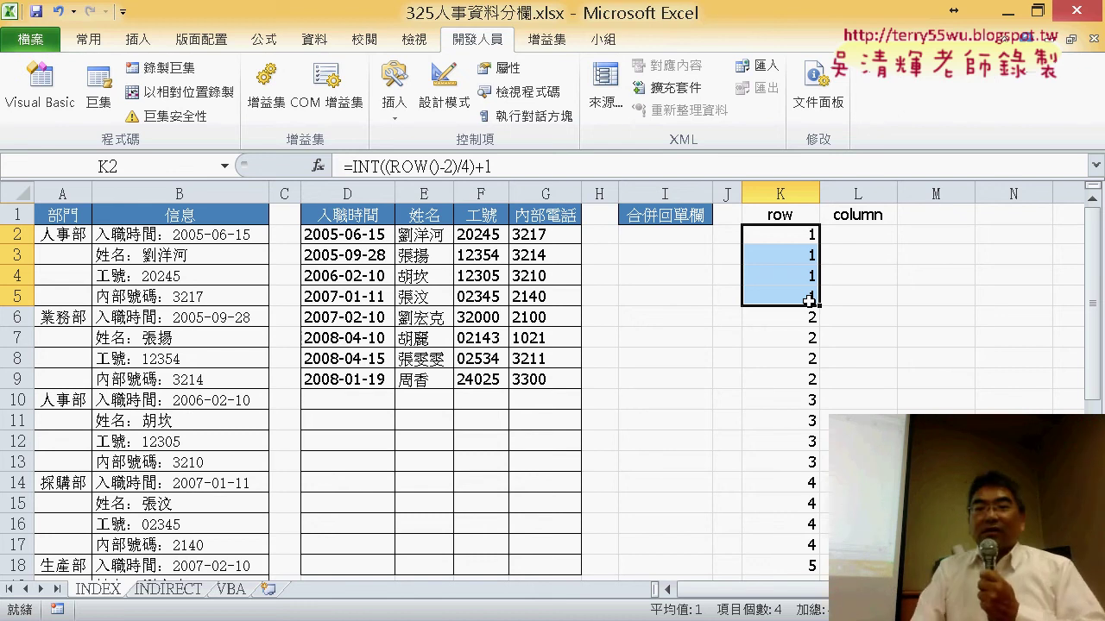
left_click(853, 231)
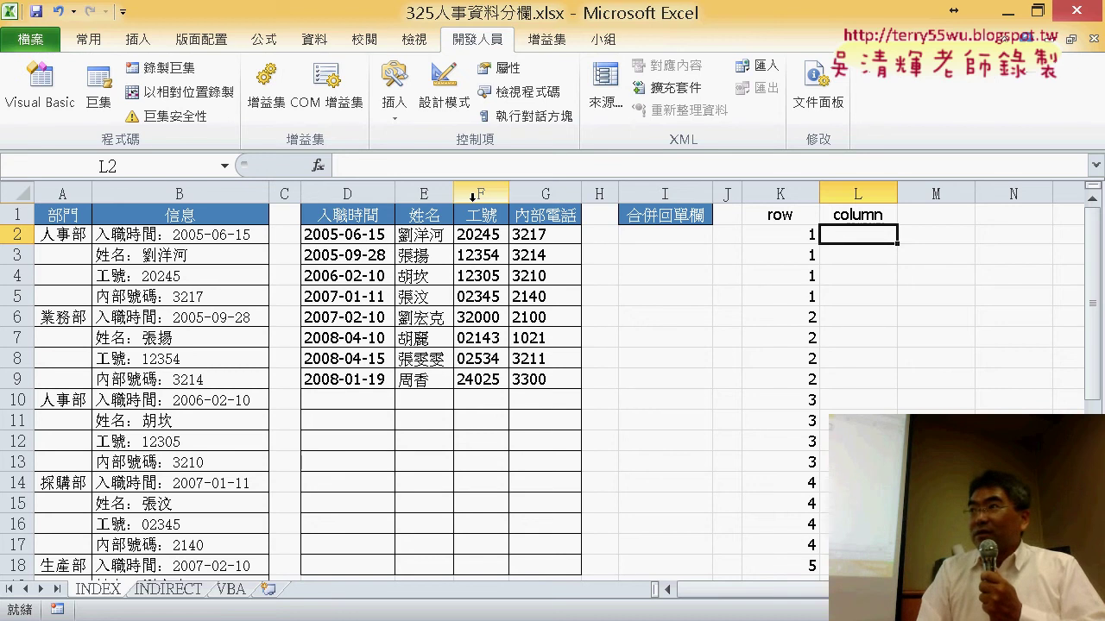
Insert the MOD function into L2 from the 數學與三角函數 (Math & Trig) category.
left_click(318, 167)
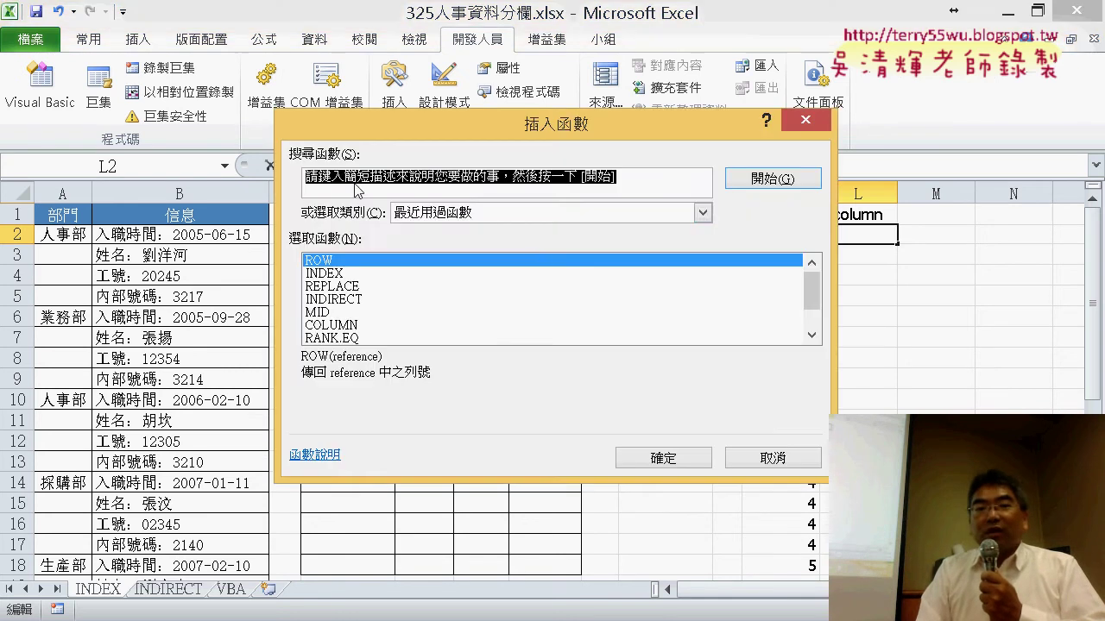
left_click(533, 212)
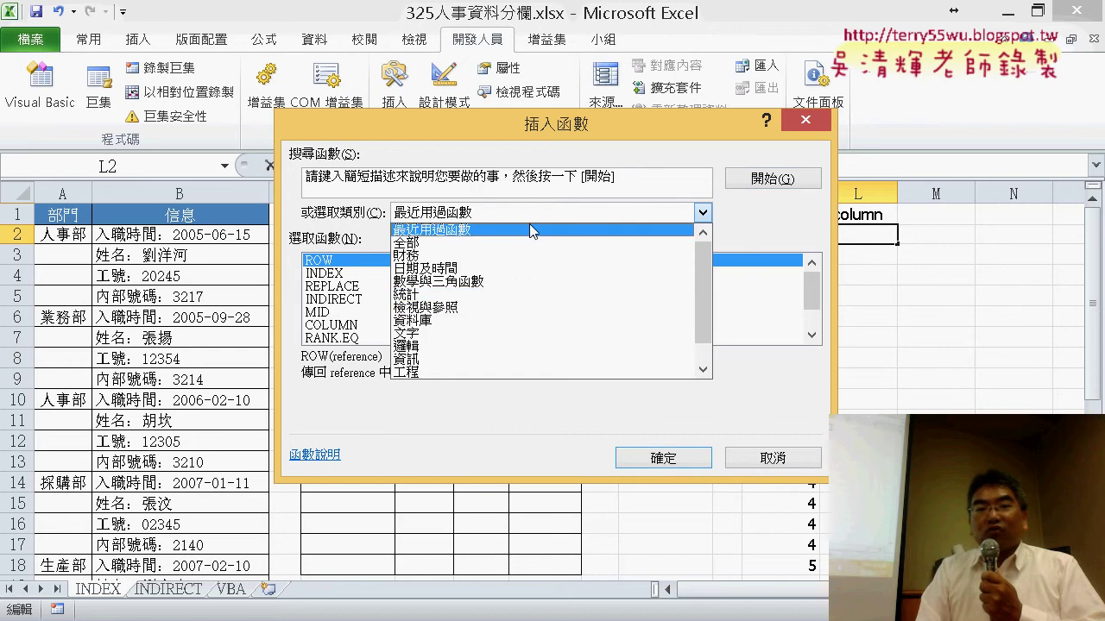
left_click(528, 282)
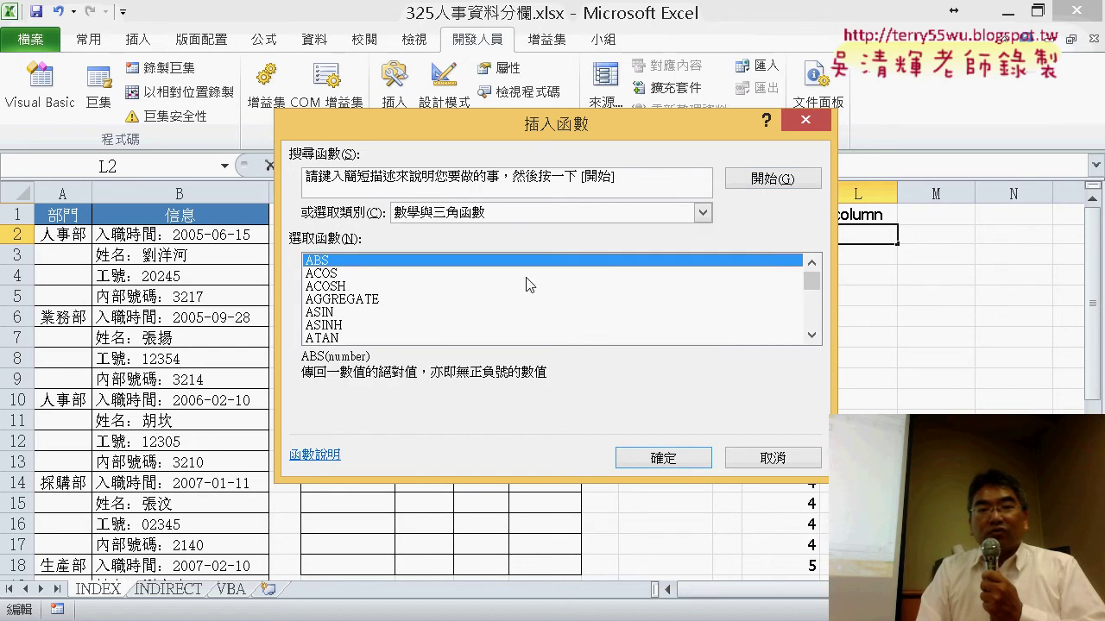
left_click_drag(818, 280, 811, 295)
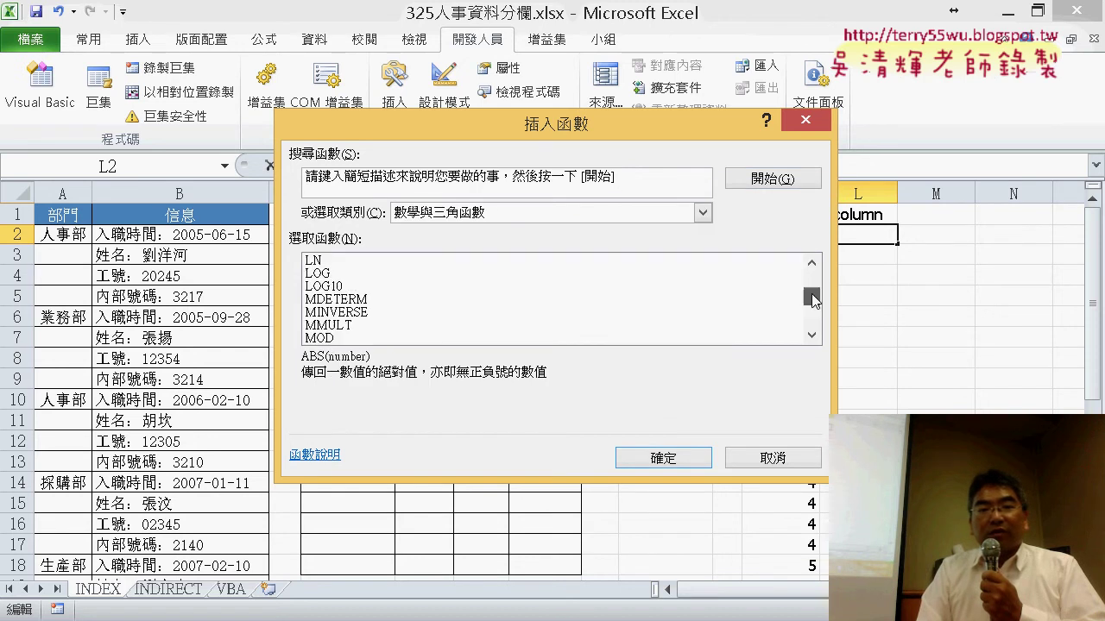
double_click(346, 339)
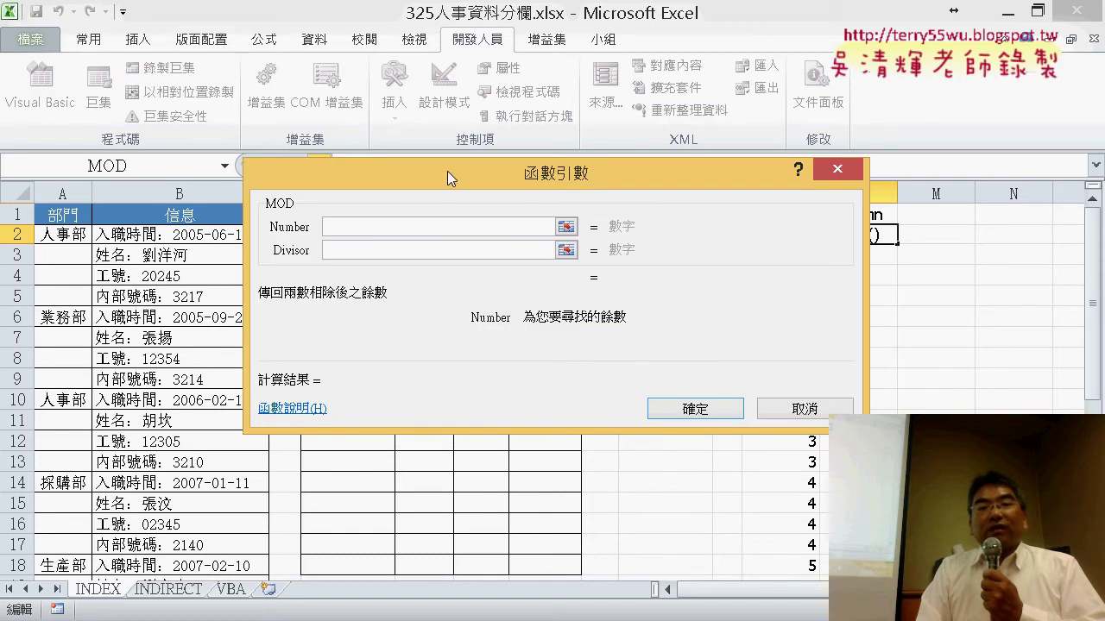
Enter MOD arguments Number row()-2 and Divisor 4.
left_click_drag(448, 171, 455, 250)
type("r")
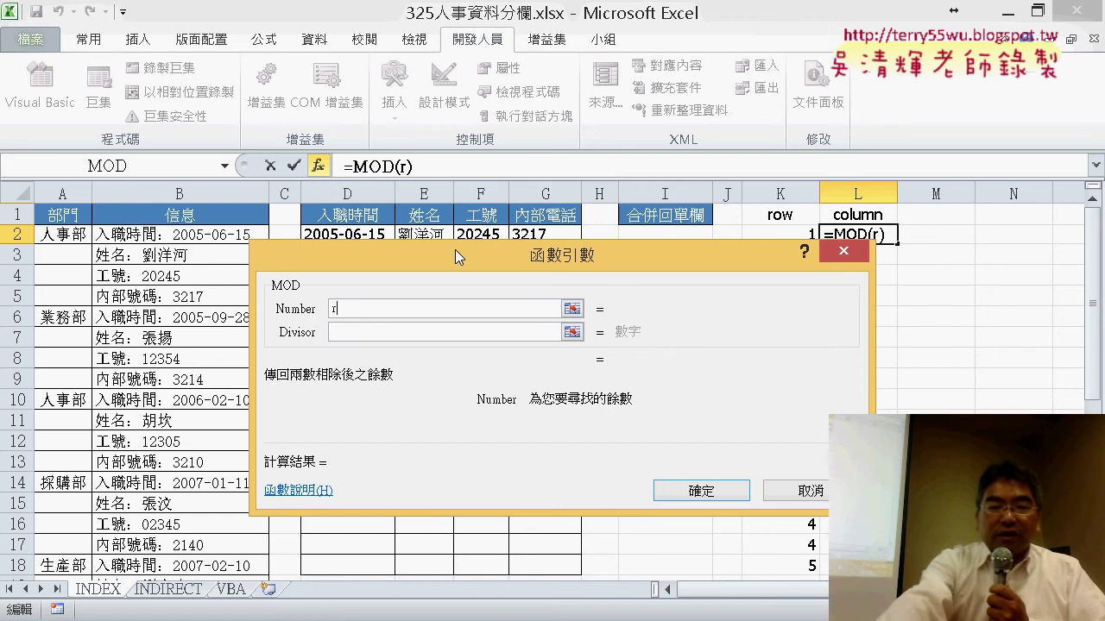
type("ow")
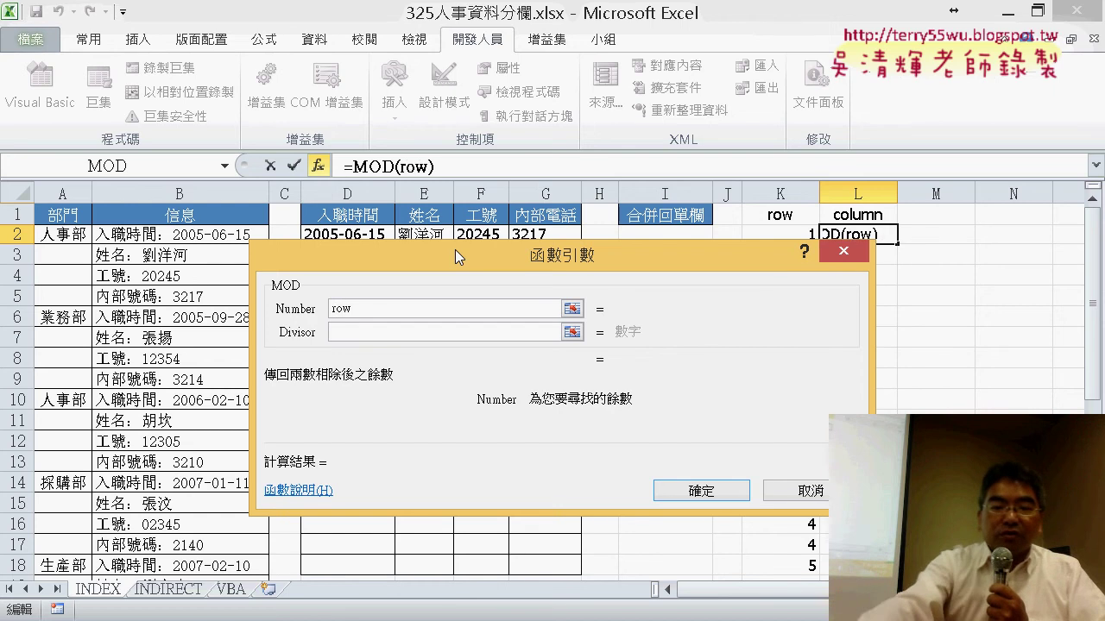
type("(L2:L20")
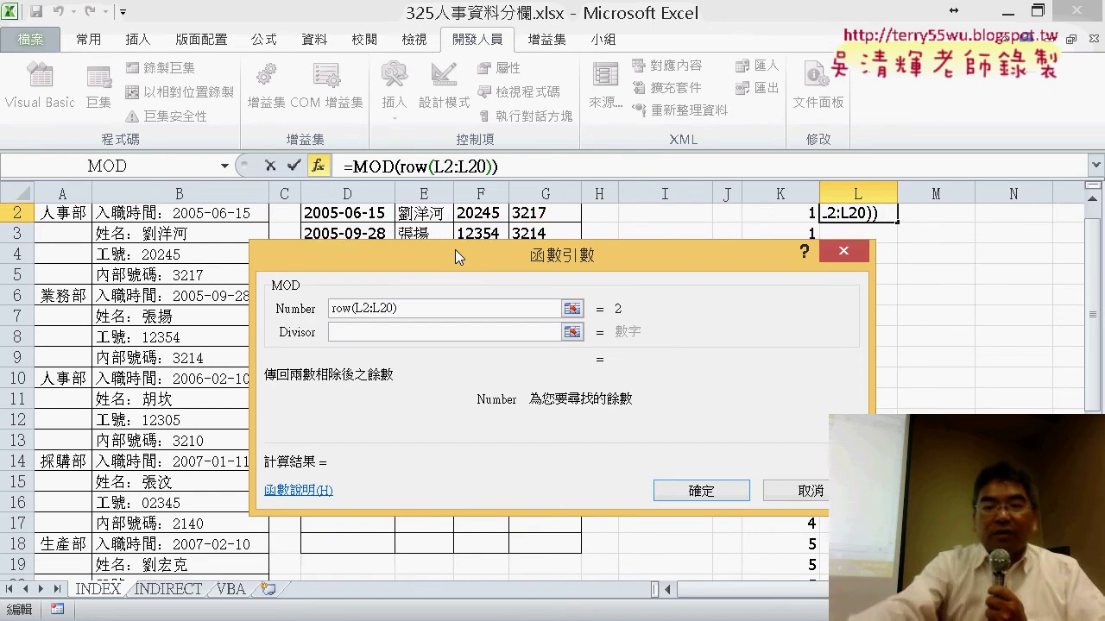
key("BackSpace")
key("BackSpace")
key("BackSpace")
key("BackSpace")
key("BackSpace")
key("BackSpace")
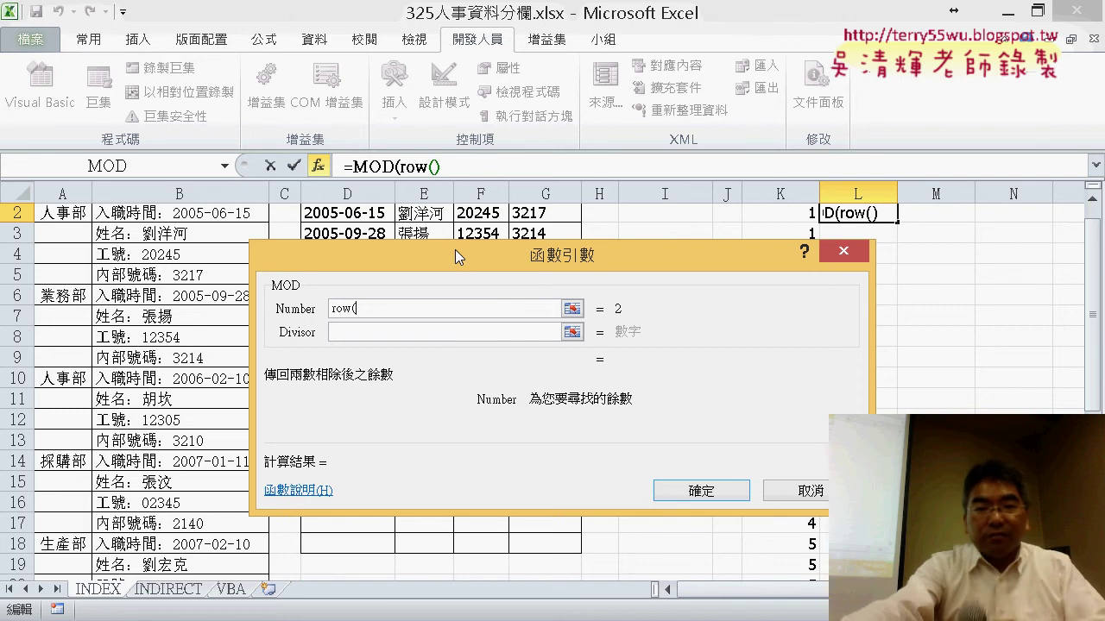
type(")")
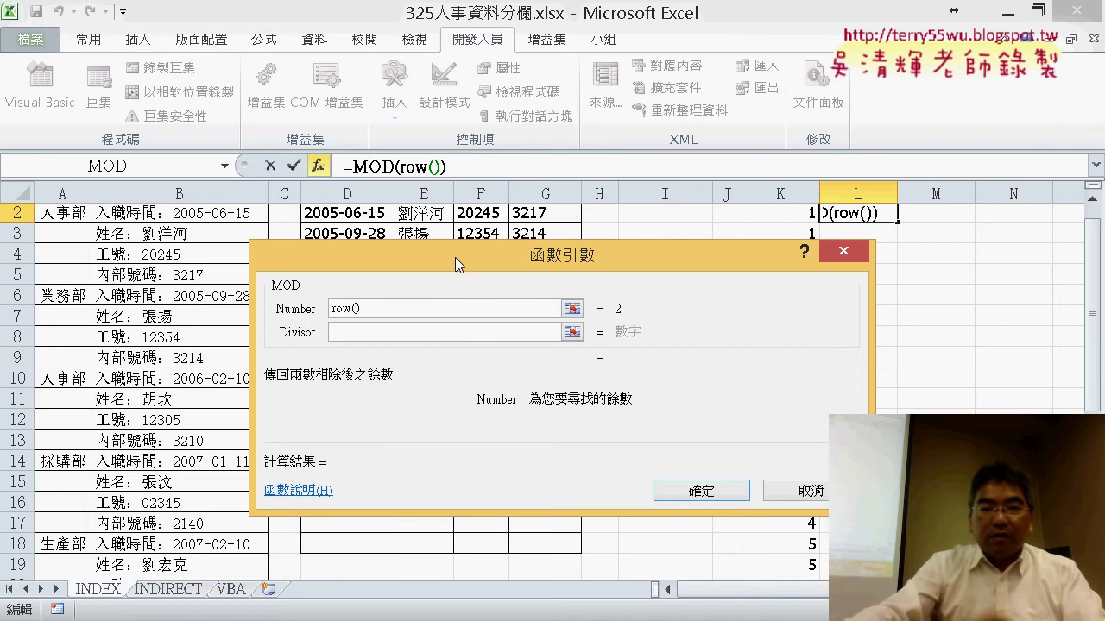
type("-")
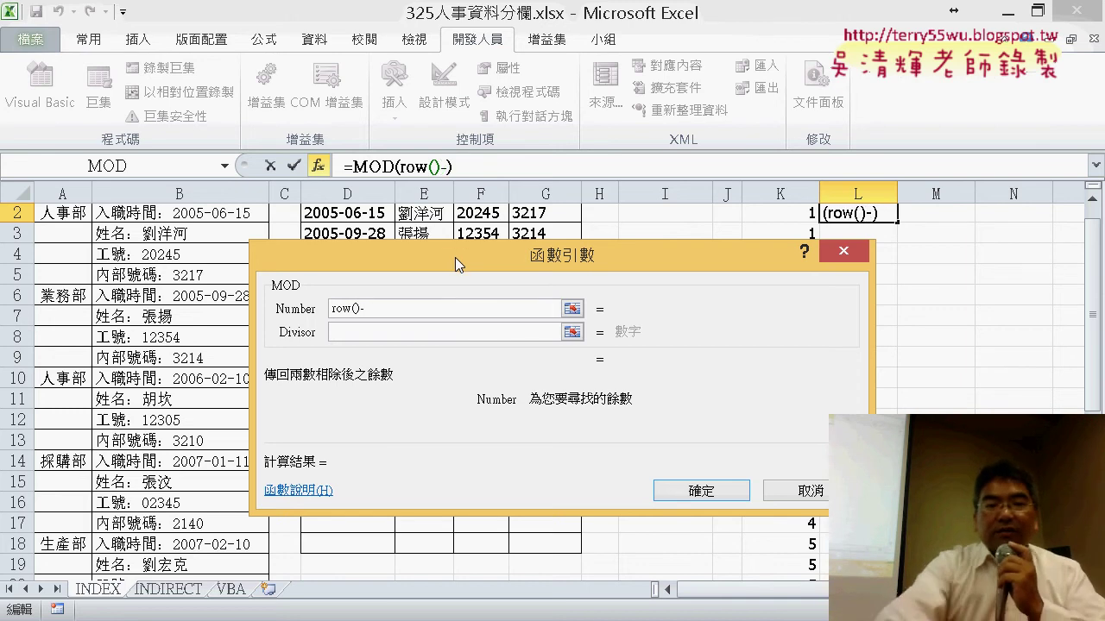
type("2")
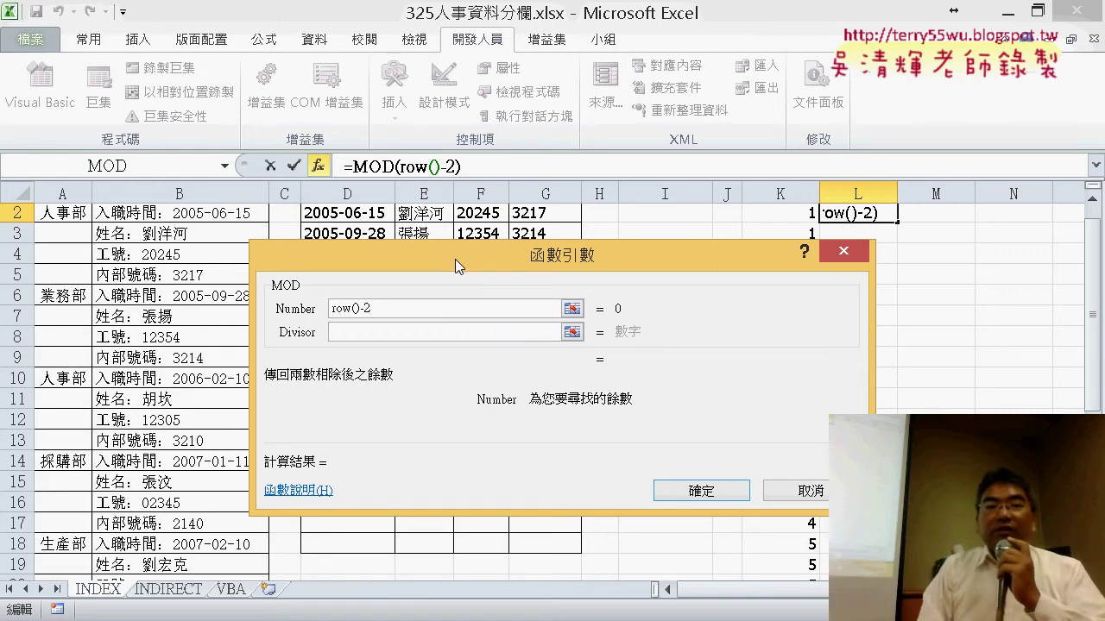
left_click(378, 330)
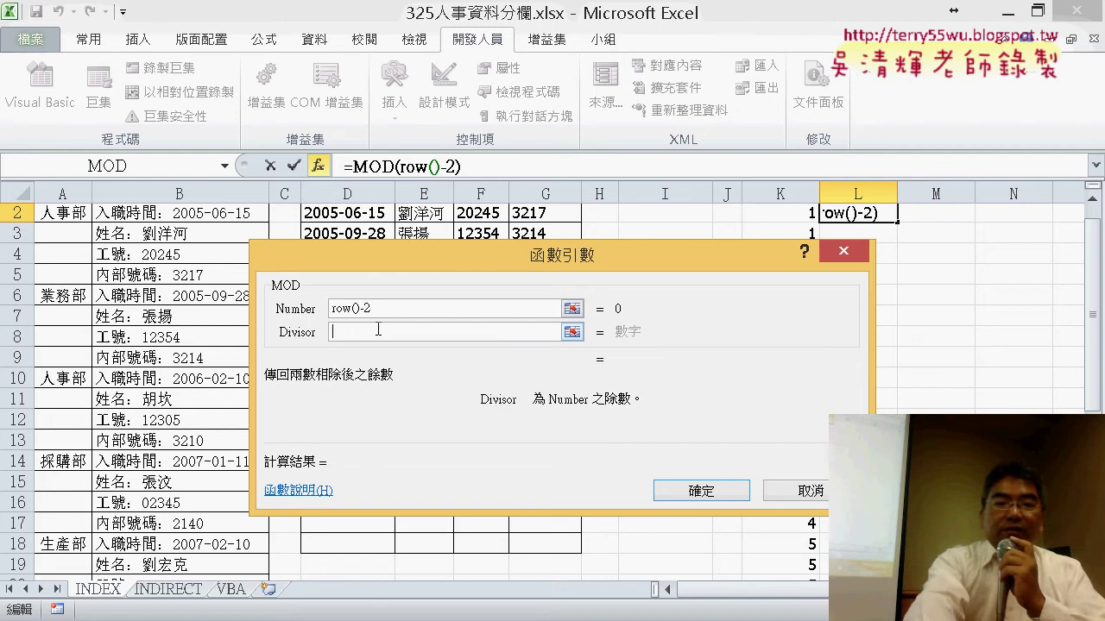
type("4")
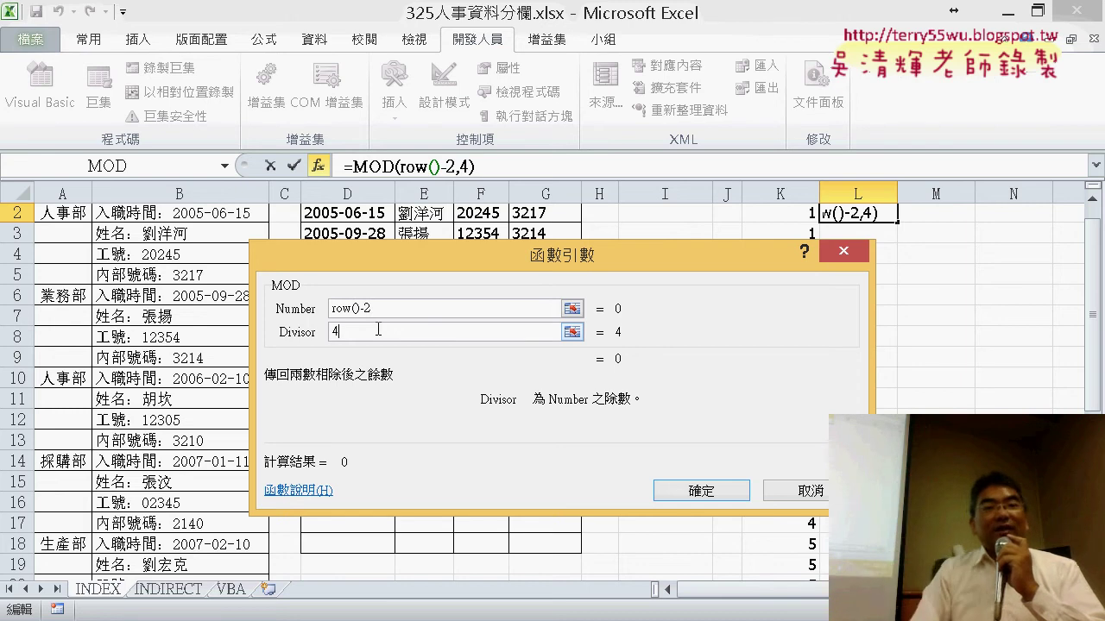
Confirm =MOD(ROW()-2,4) in L2 and fill it down to L33, repeating 0–3.
left_click(663, 492)
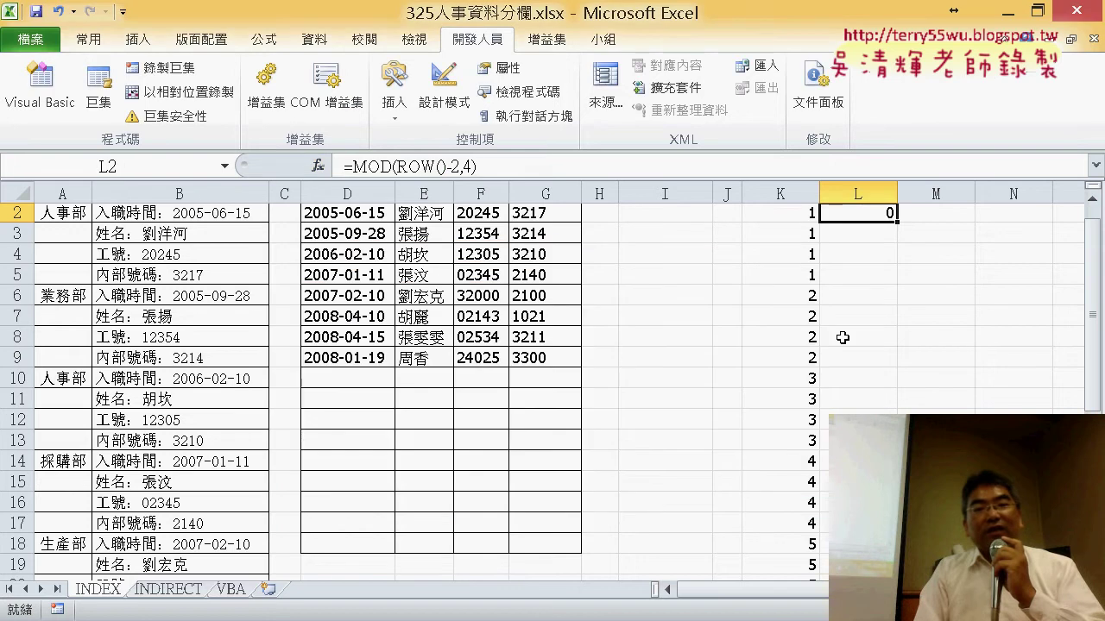
left_click_drag(900, 222, 901, 222)
scroll(552, 389, "down", 2)
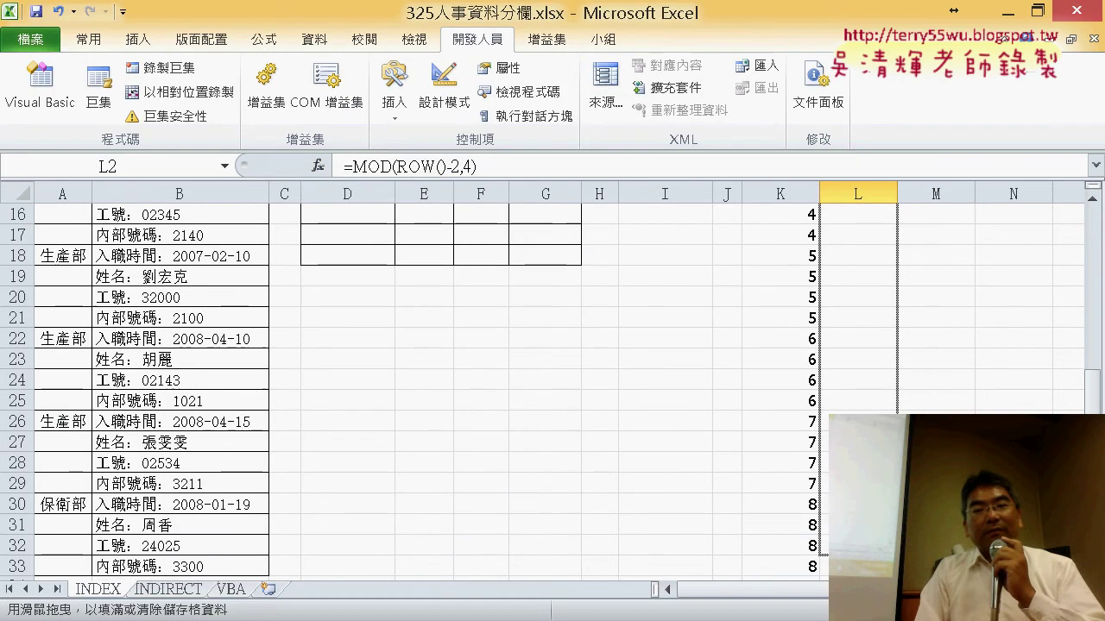
left_click_drag(824, 537, 824, 545)
scroll(880, 259, "up", 4)
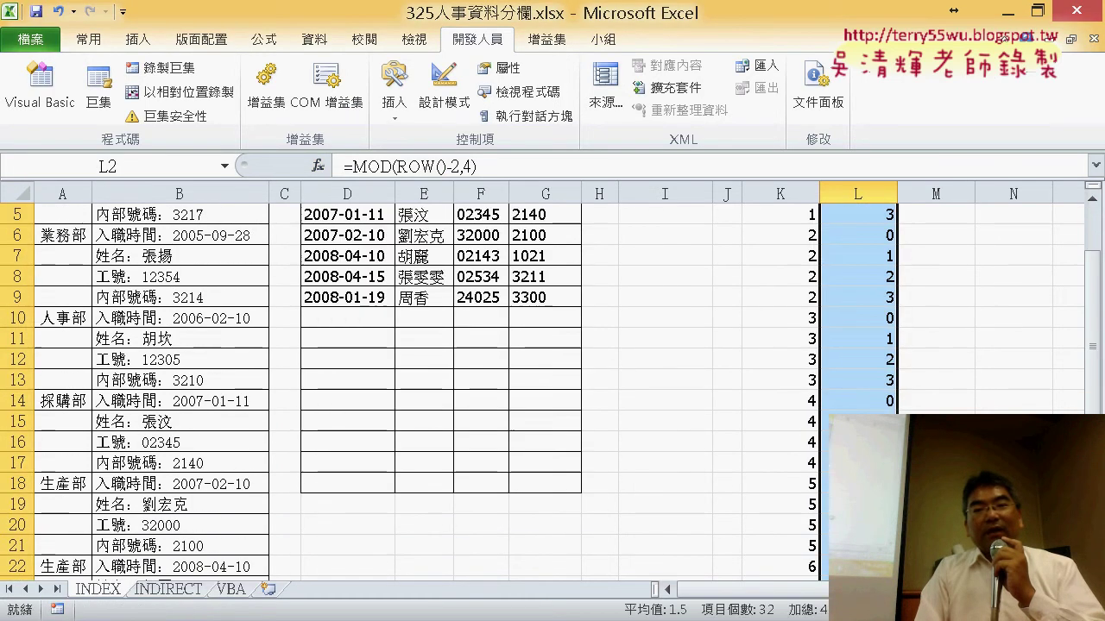
scroll(881, 259, "up", 2)
left_click(876, 235)
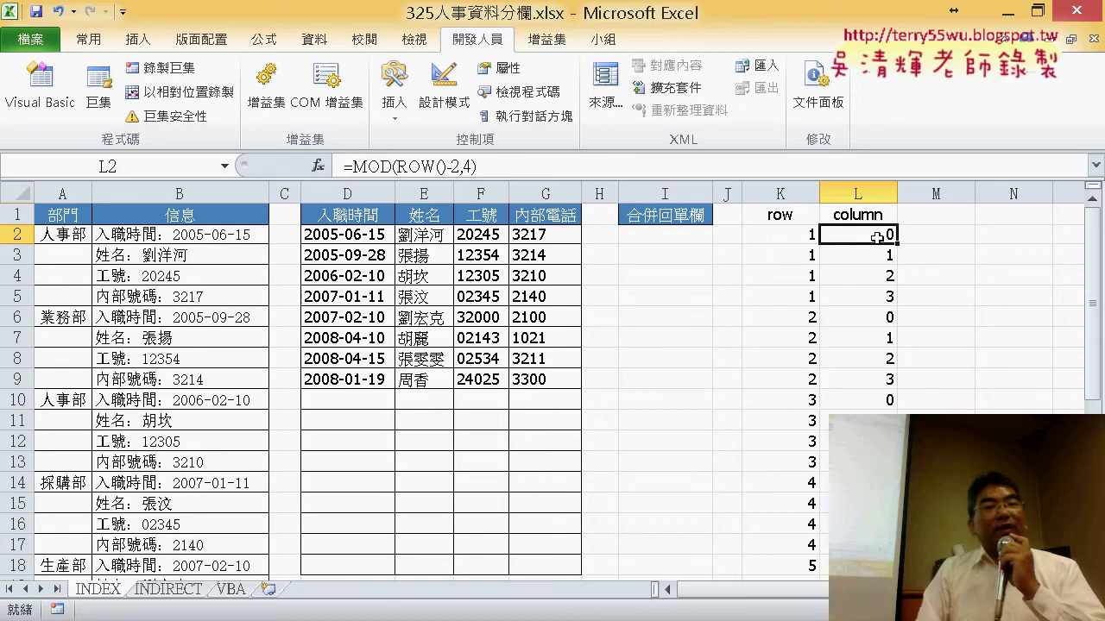
Change L2 to =MOD(ROW()-2,4)+1 and refill it down to L33.
left_click(539, 167)
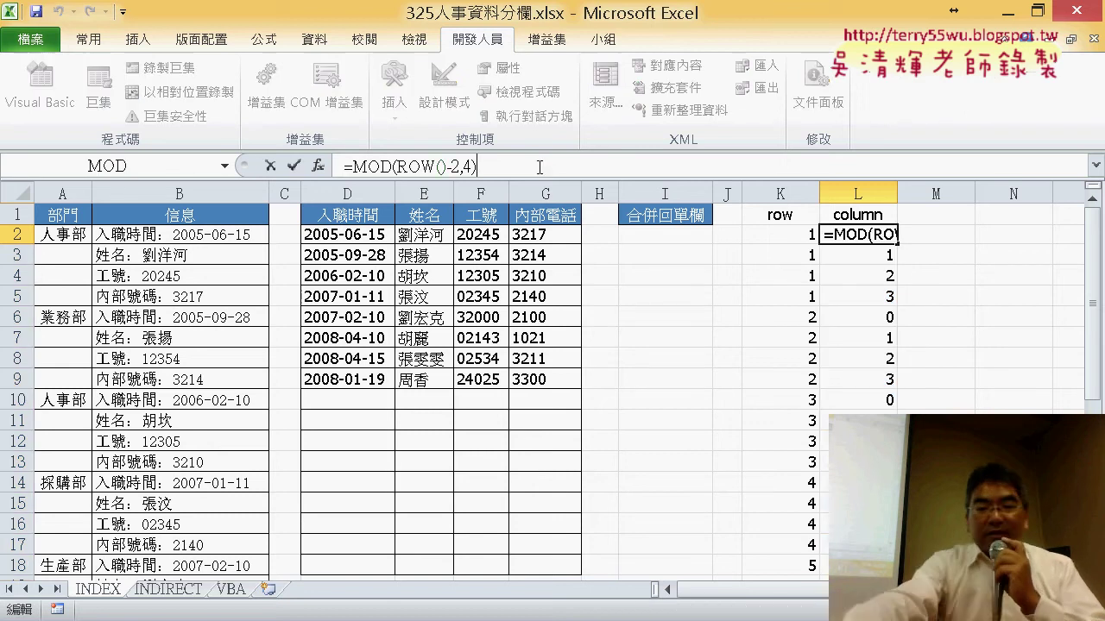
type("++")
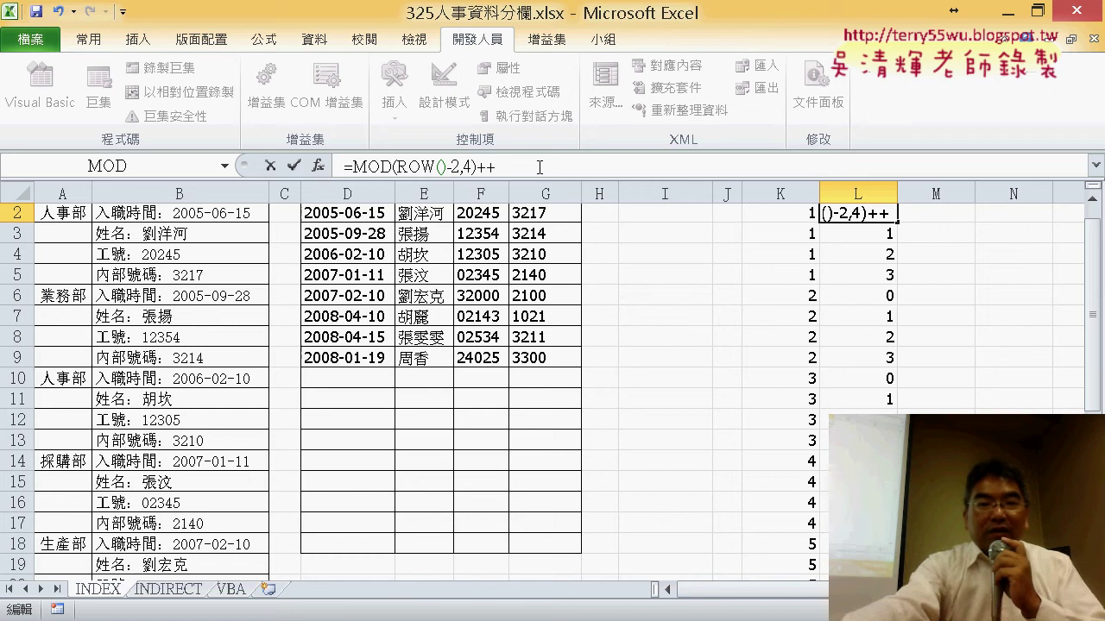
key("BackSpace")
type("1")
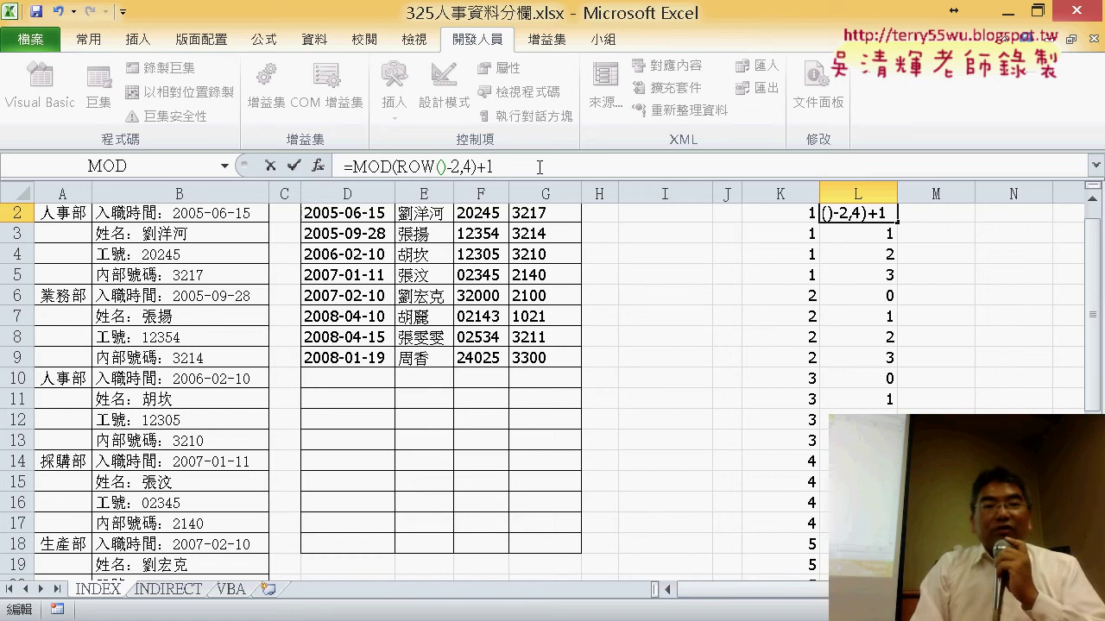
left_click(295, 168)
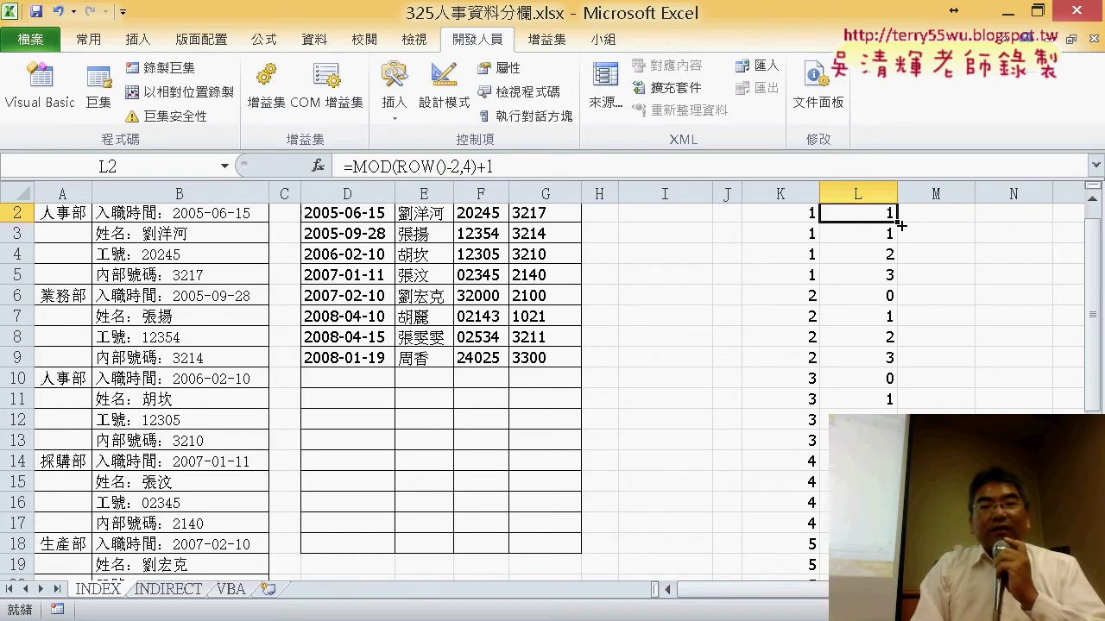
left_click_drag(900, 225, 898, 574)
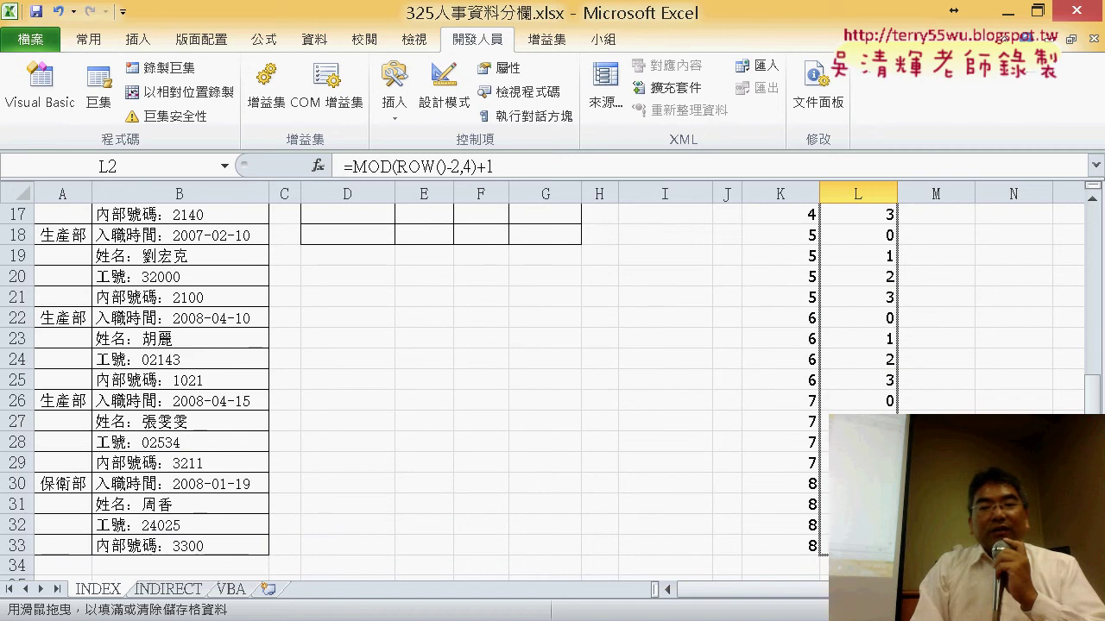
scroll(787, 248, "up", 5)
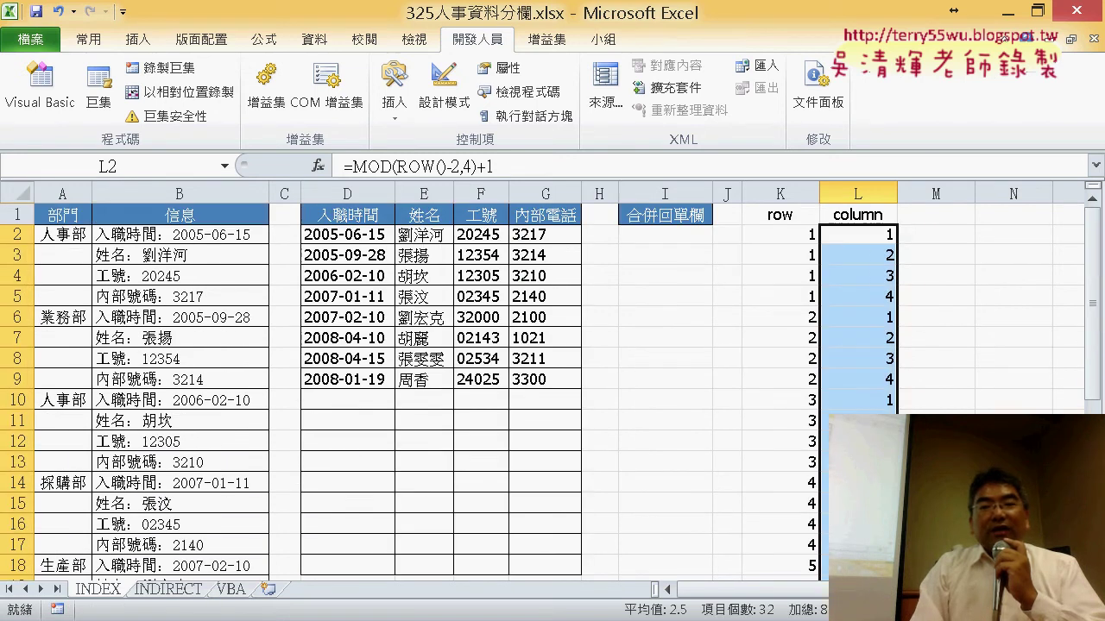
Compare K2's INT formula with L2's MOD formula, then select I2.
left_click(787, 239)
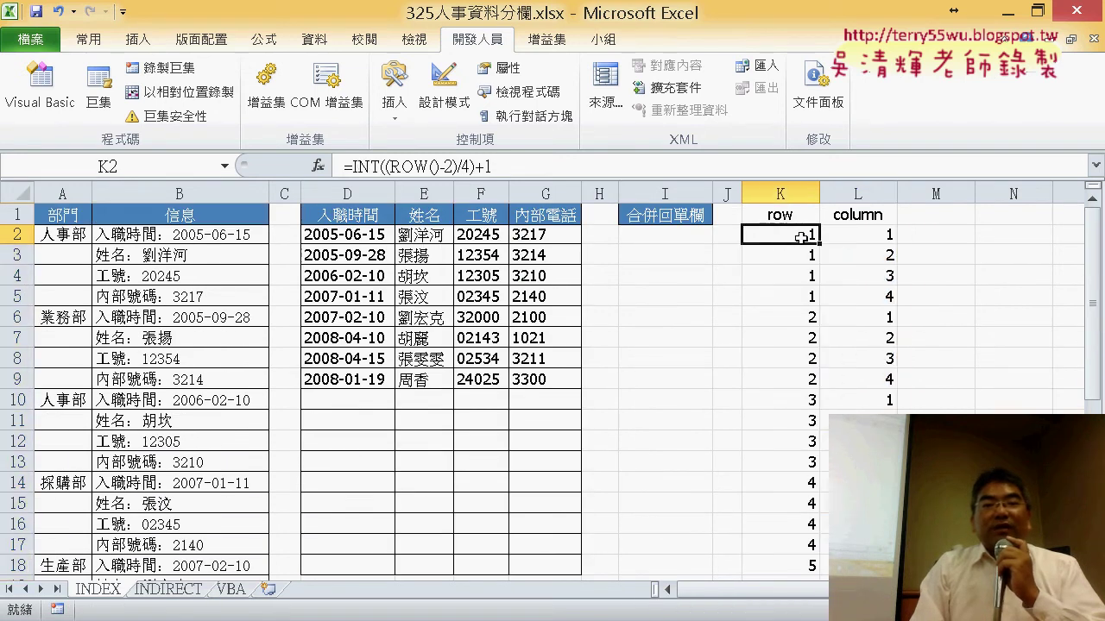
left_click(849, 238)
left_click(809, 238)
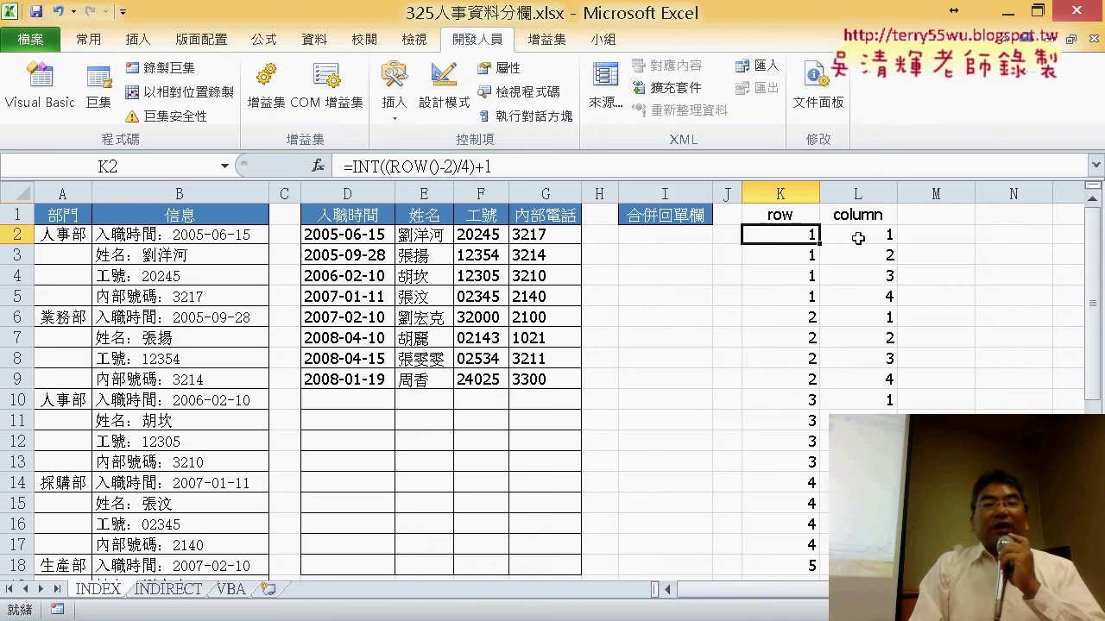
left_click(850, 238)
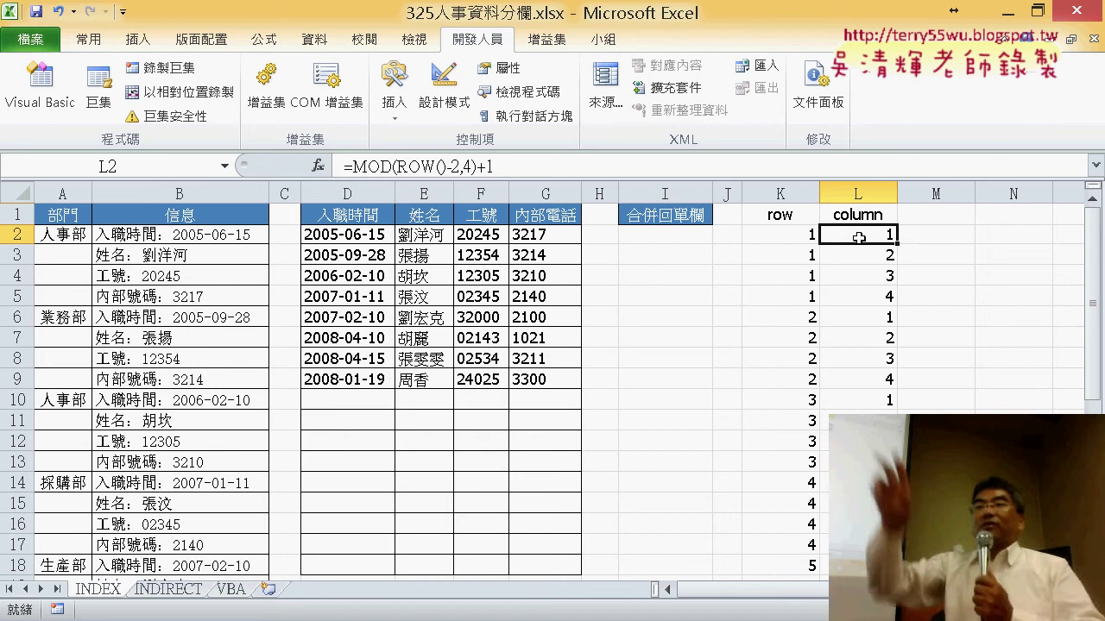
left_click(791, 232)
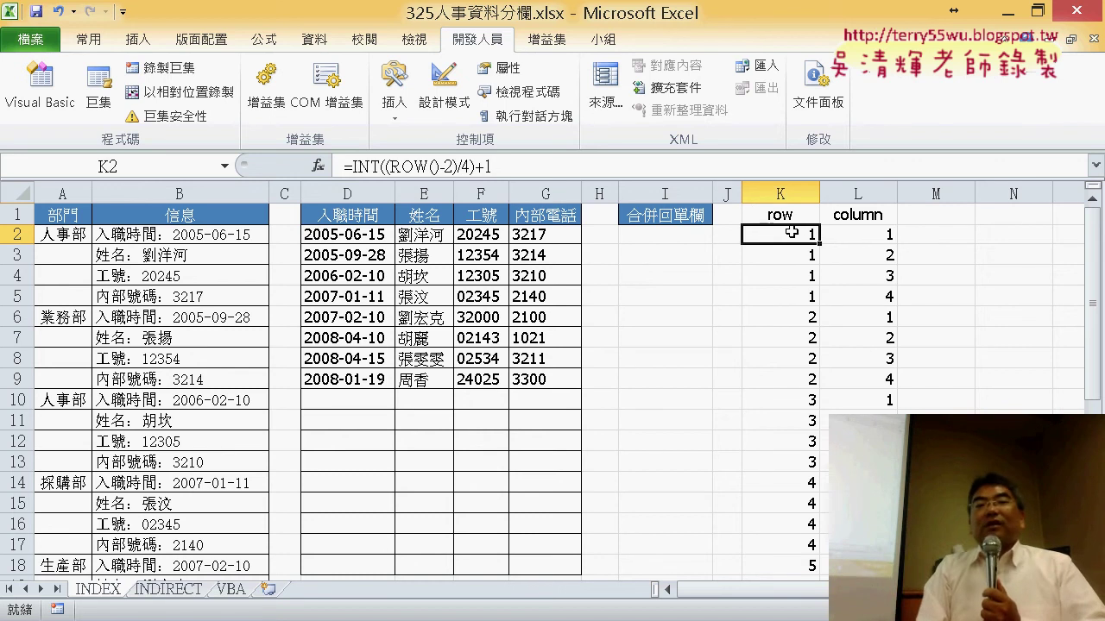
left_click(876, 237)
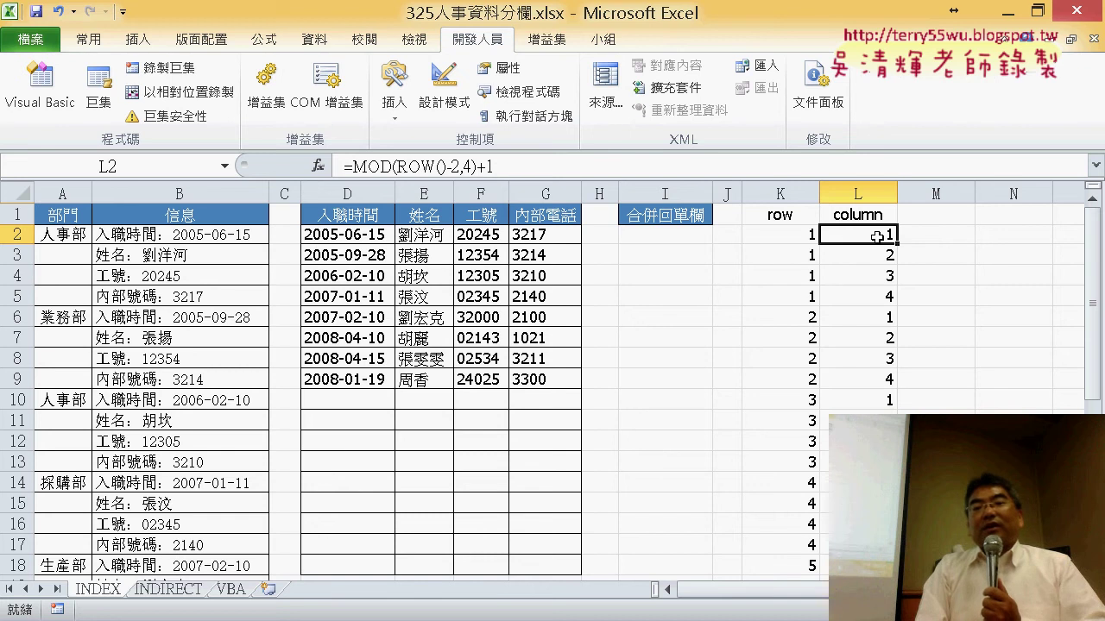
left_click(698, 236)
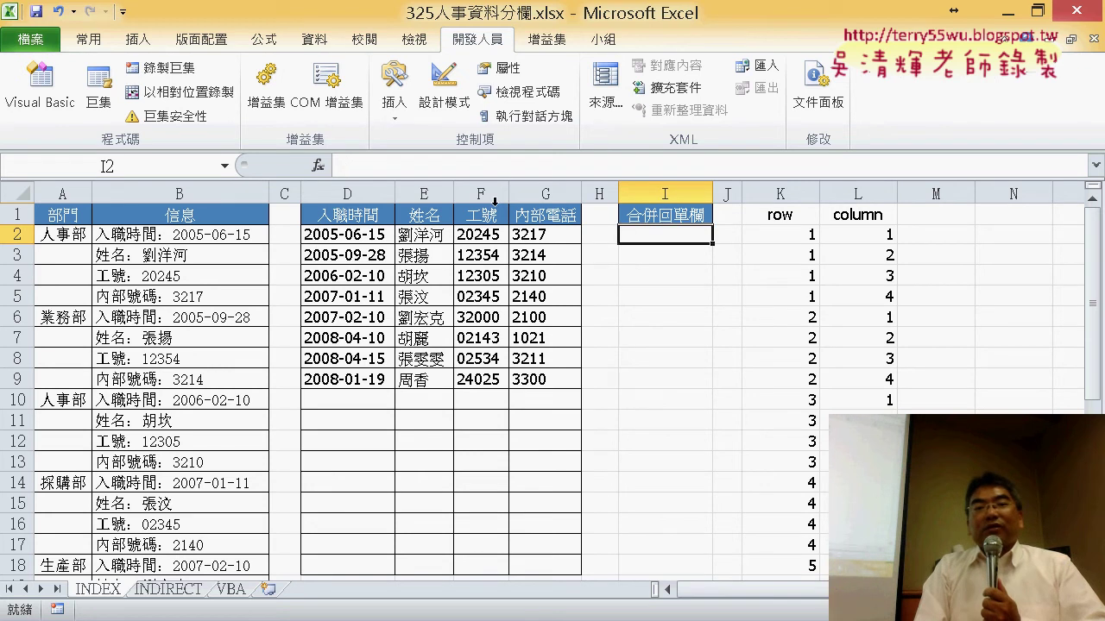
Insert the array-form INDEX in I2 with Array set to D$2:G$9.
left_click(318, 166)
left_click(513, 296)
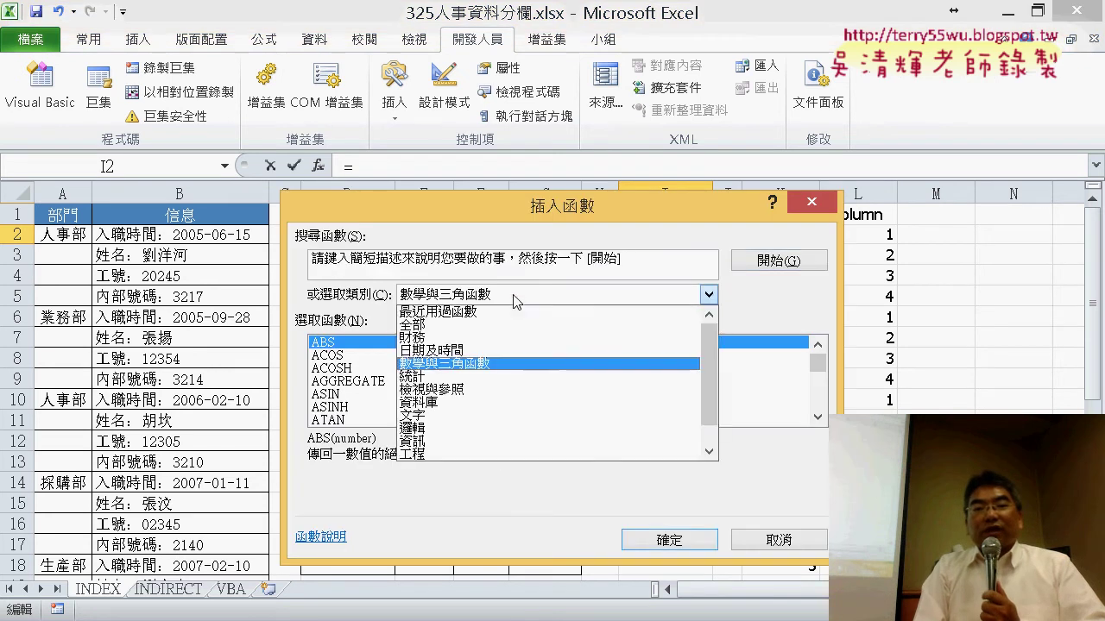
left_click(512, 309)
double_click(346, 369)
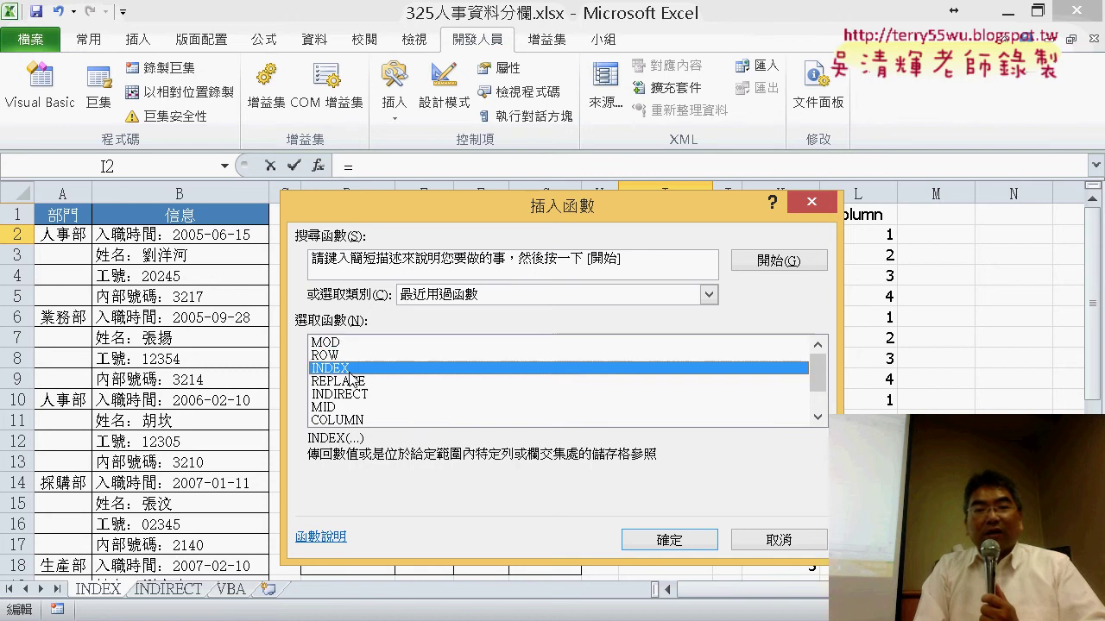
left_click(552, 432)
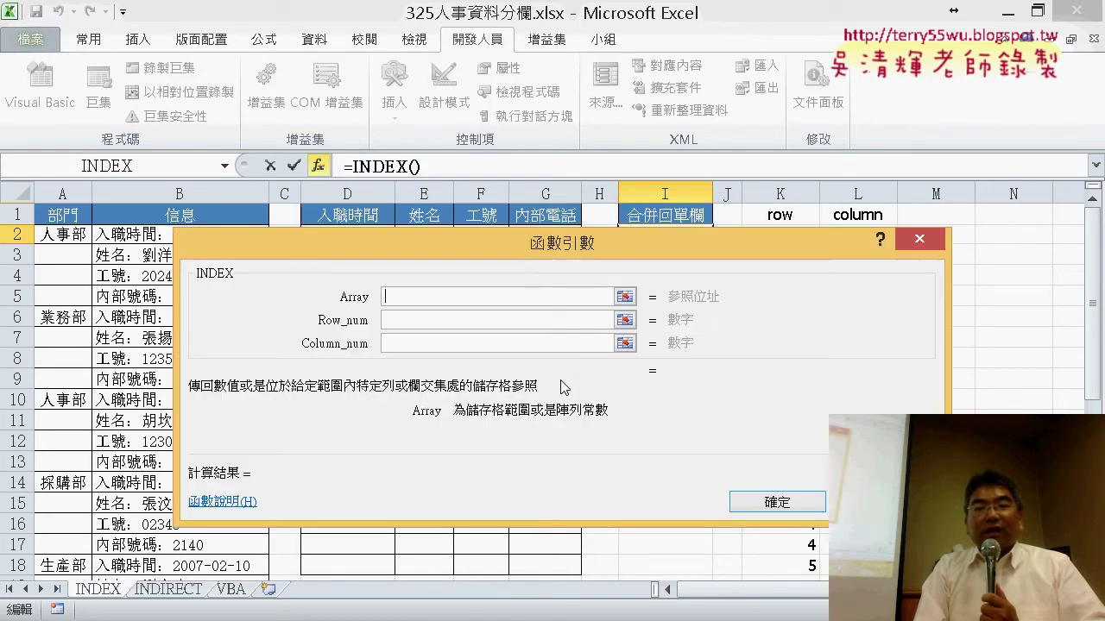
left_click_drag(545, 244, 747, 391)
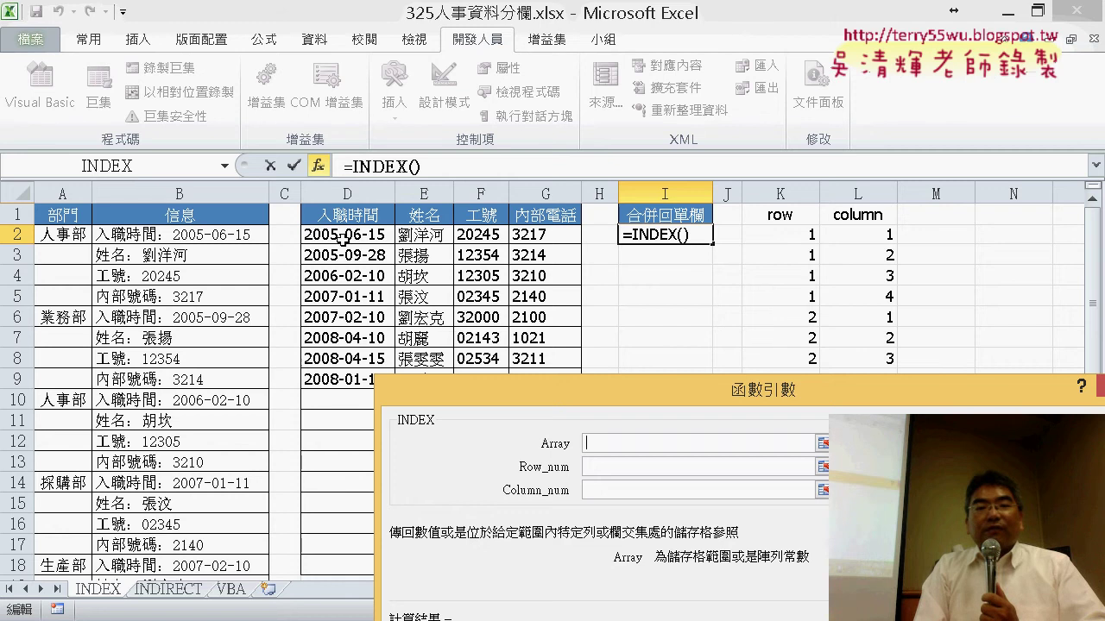
left_click_drag(344, 234, 537, 378)
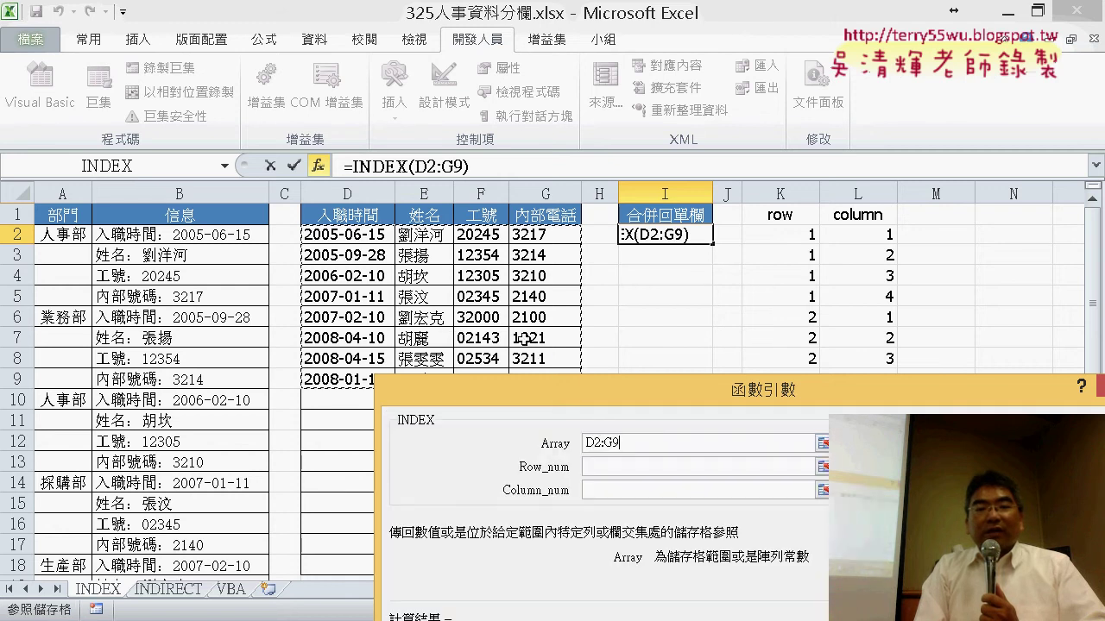
left_click(535, 444)
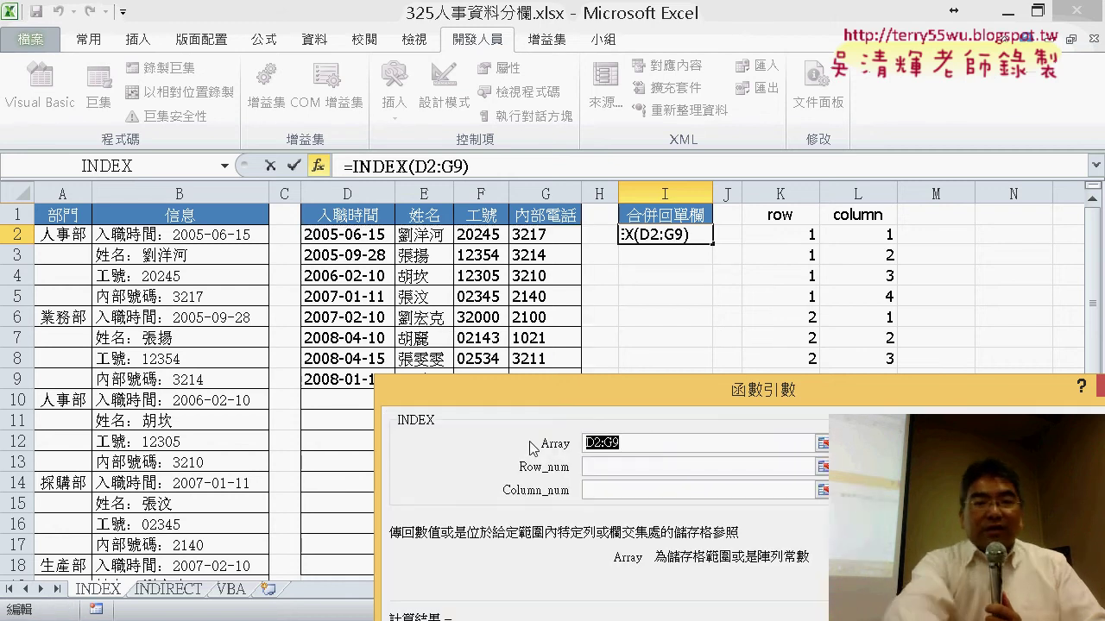
key("F4")
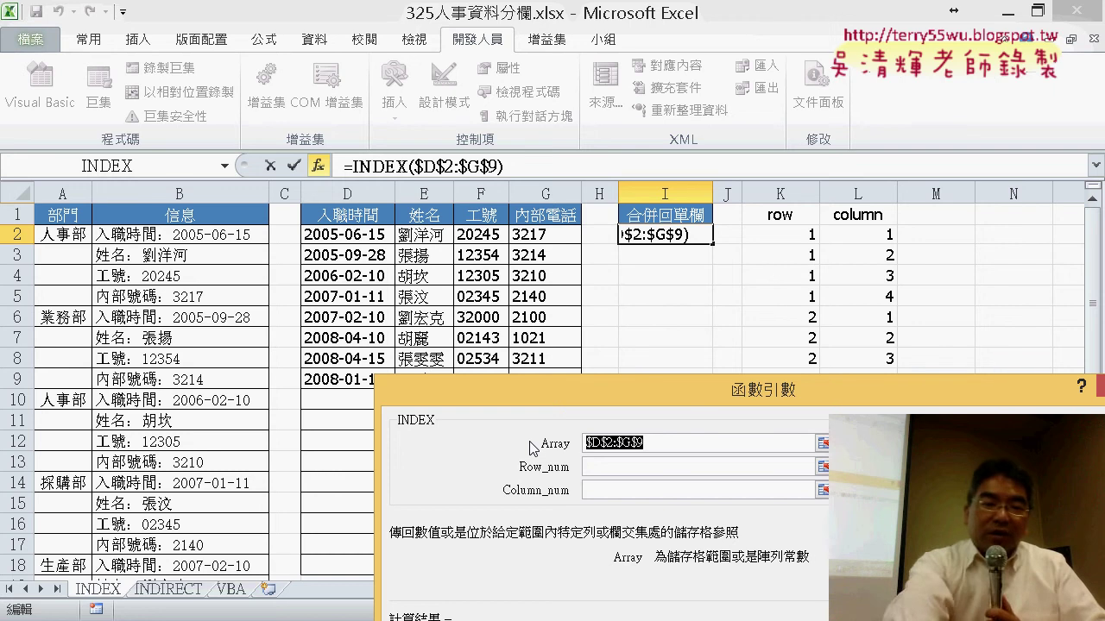
key("F4")
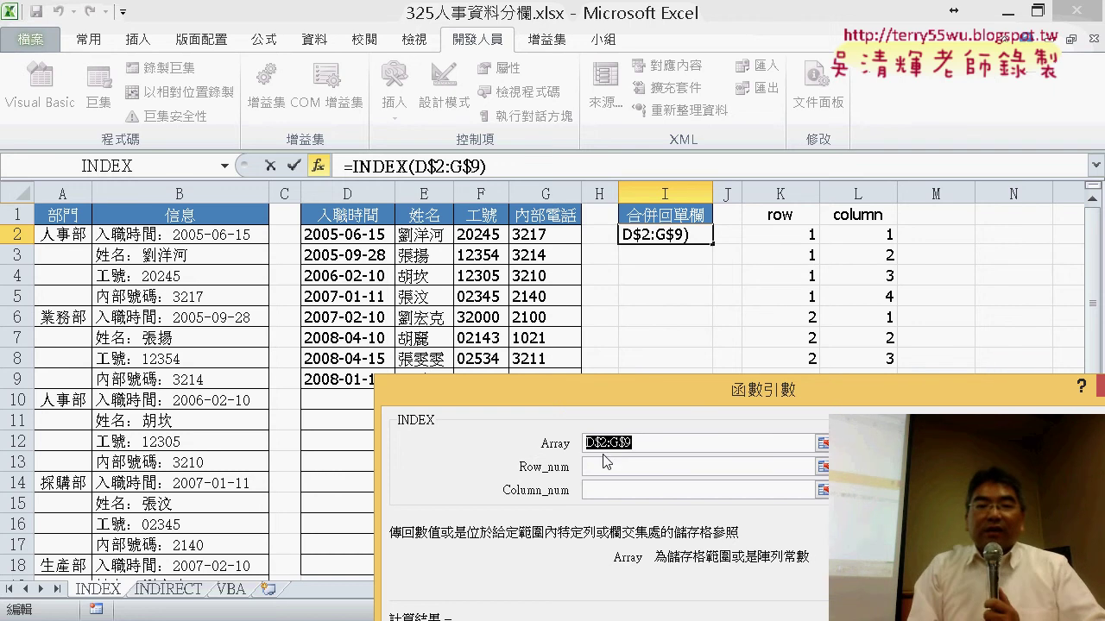
Set Row_num K2 and Column_num L2, confirm, and fill I2 down to I33.
left_click(615, 467)
left_click(812, 240)
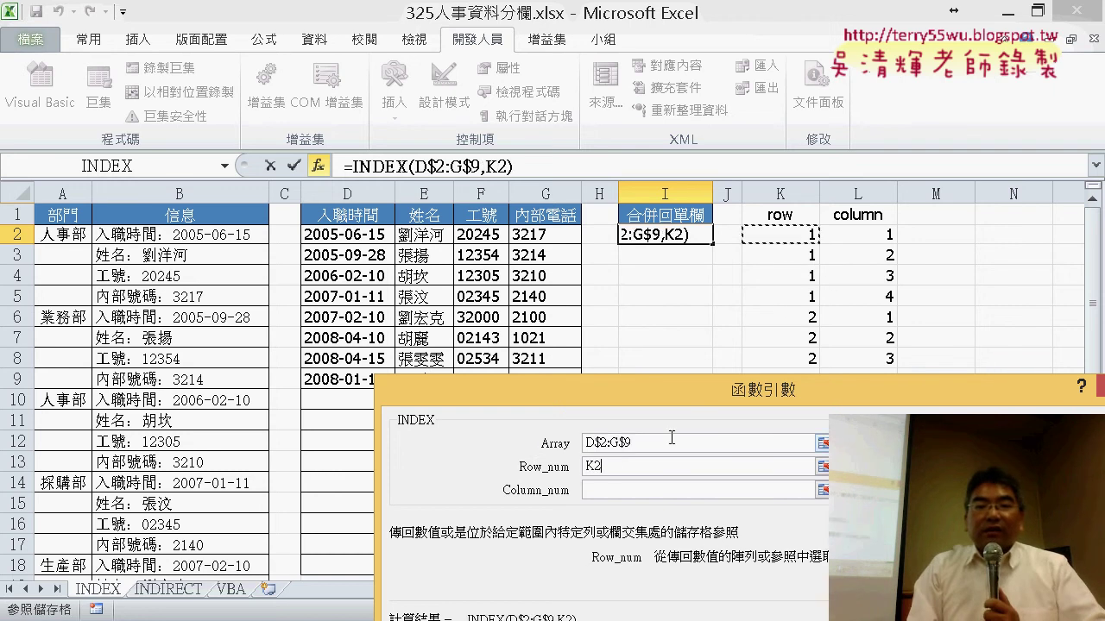
left_click(610, 489)
left_click(886, 231)
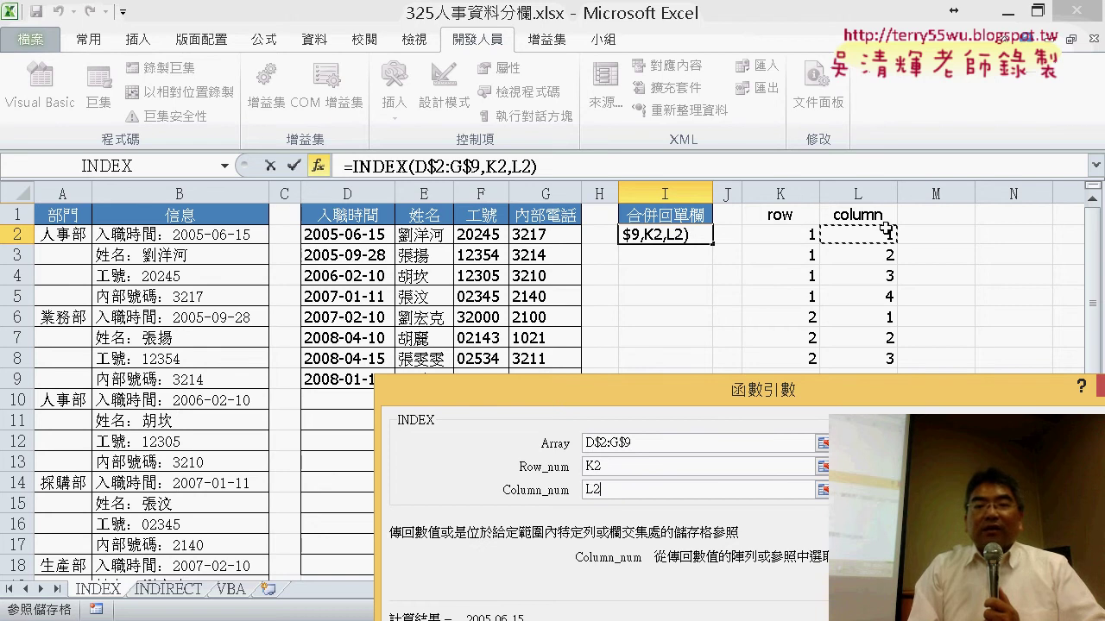
mouse_move(918, 409)
left_mouse_down()
mouse_move(734, 272)
mouse_move(699, 617)
left_mouse_up()
key("Return")
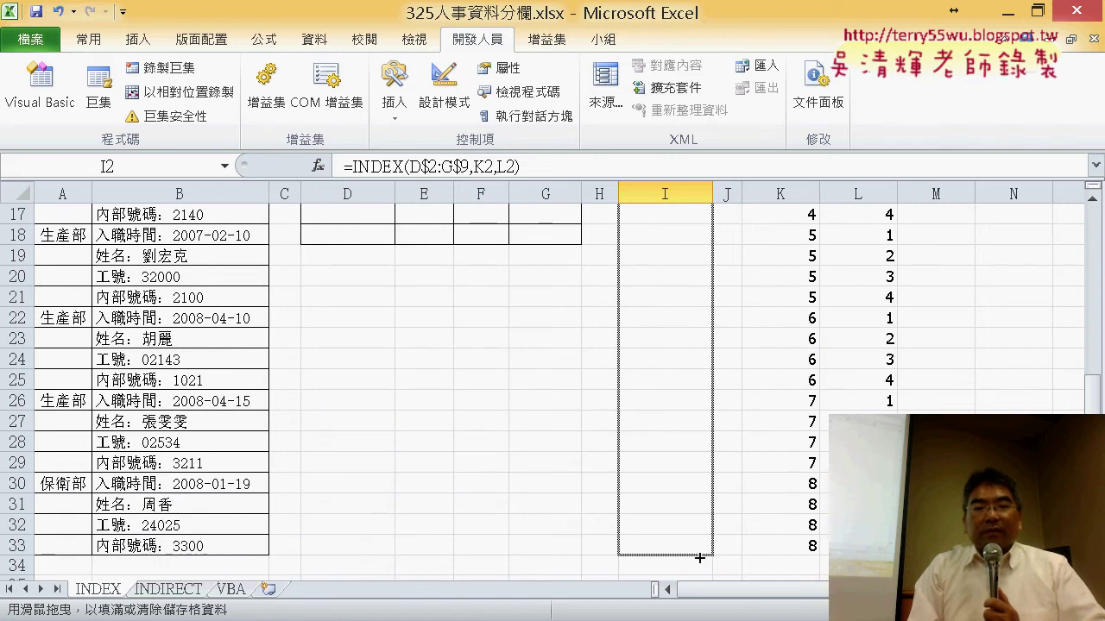
left_click_drag(699, 618, 703, 558)
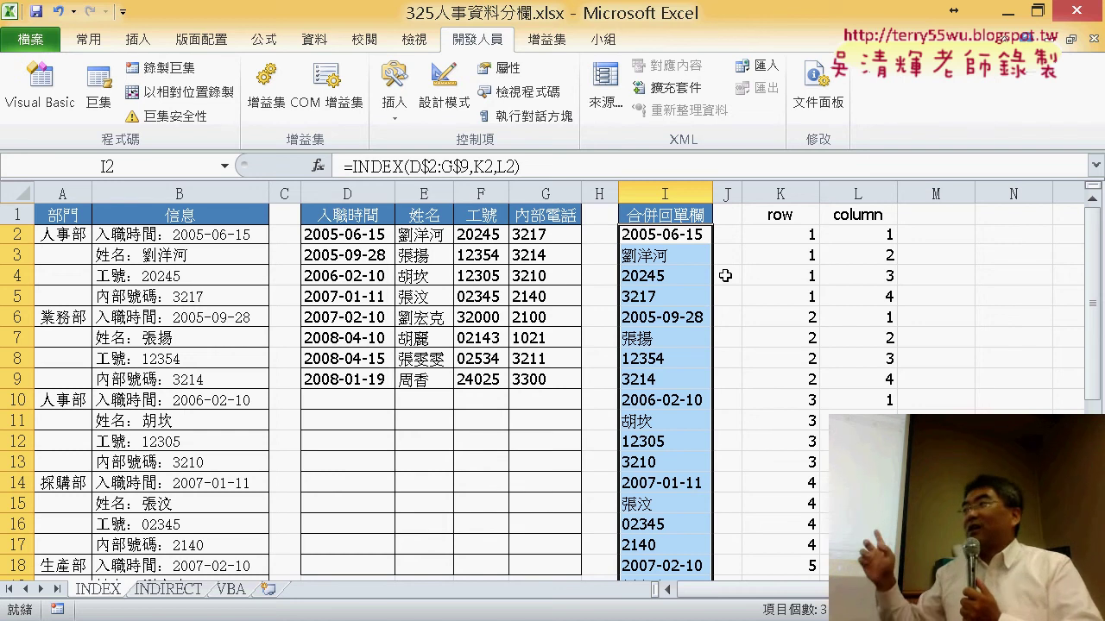
Inspect K2's INT and L2's MOD helper formulas, each twice.
left_click(798, 233)
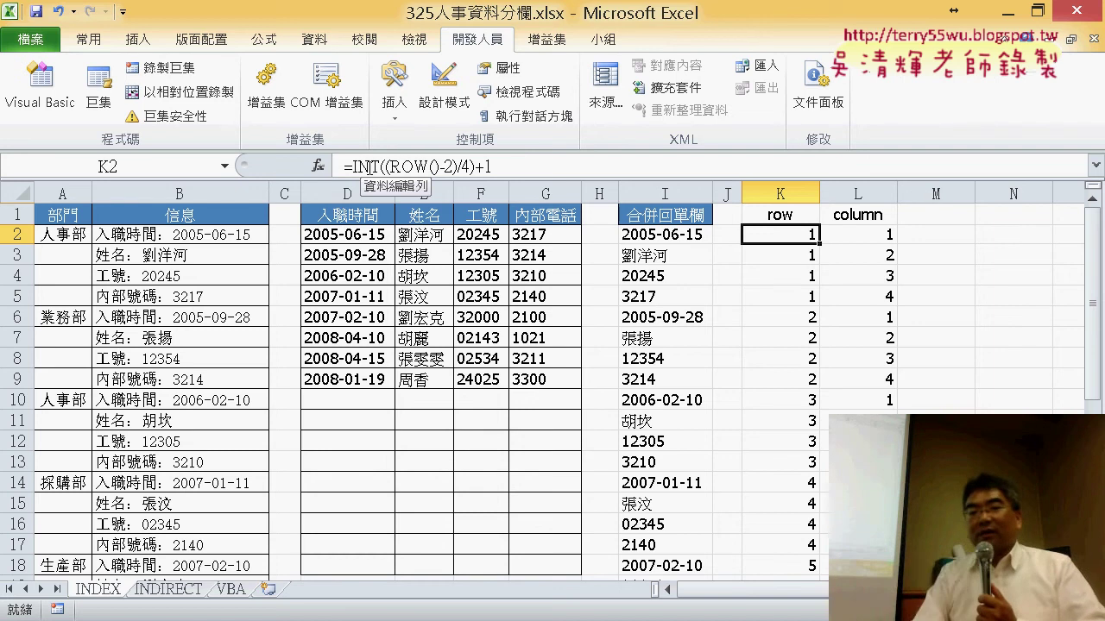
left_click(881, 236)
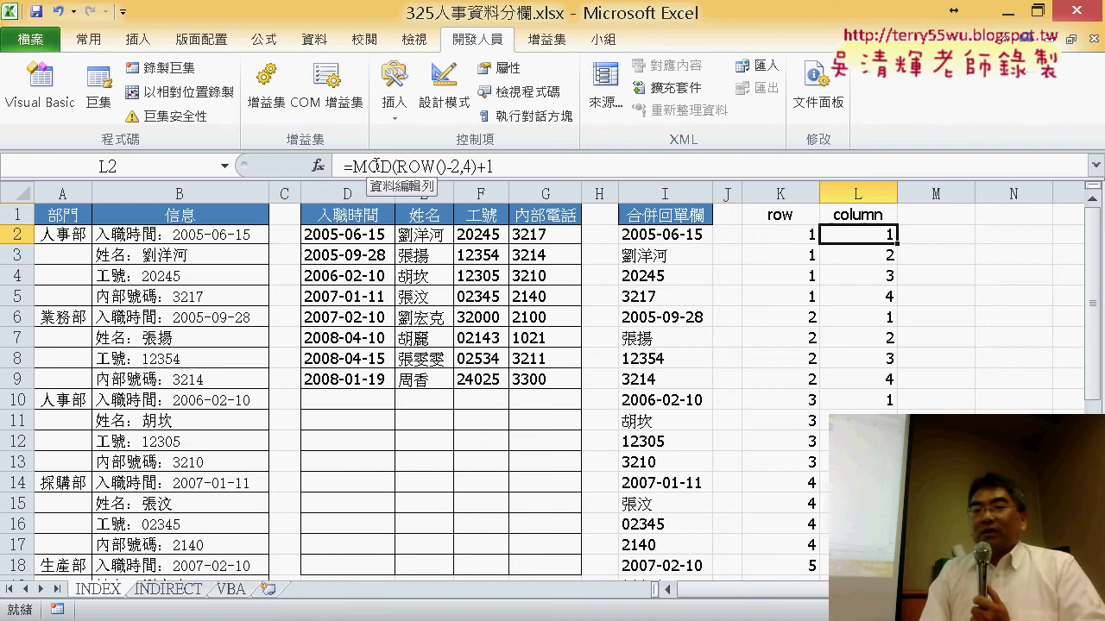
left_click(779, 234)
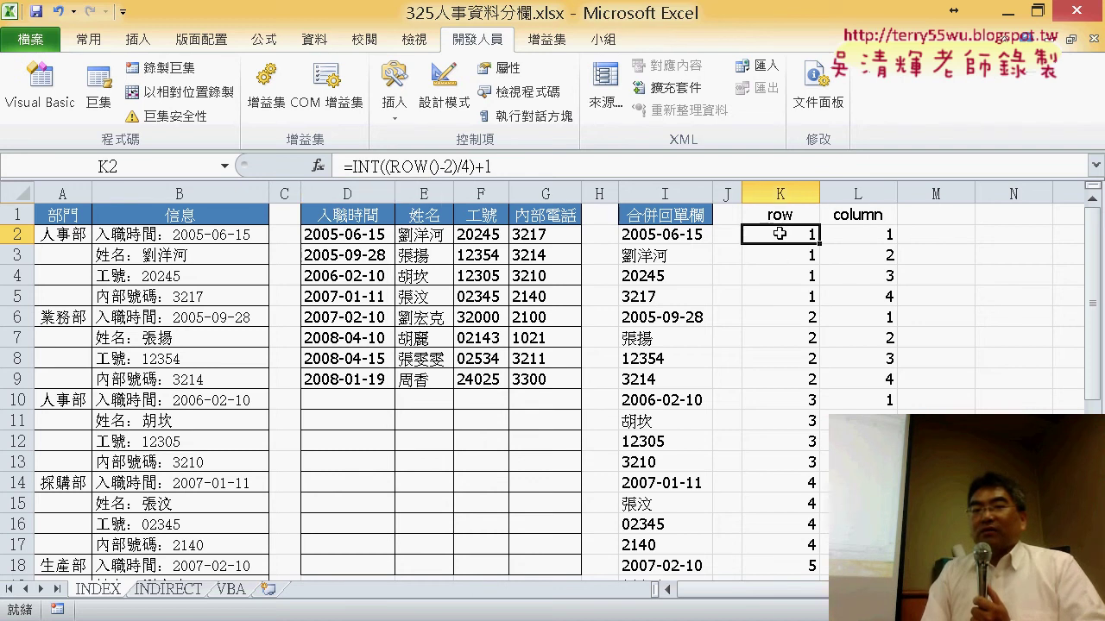
left_click(855, 230)
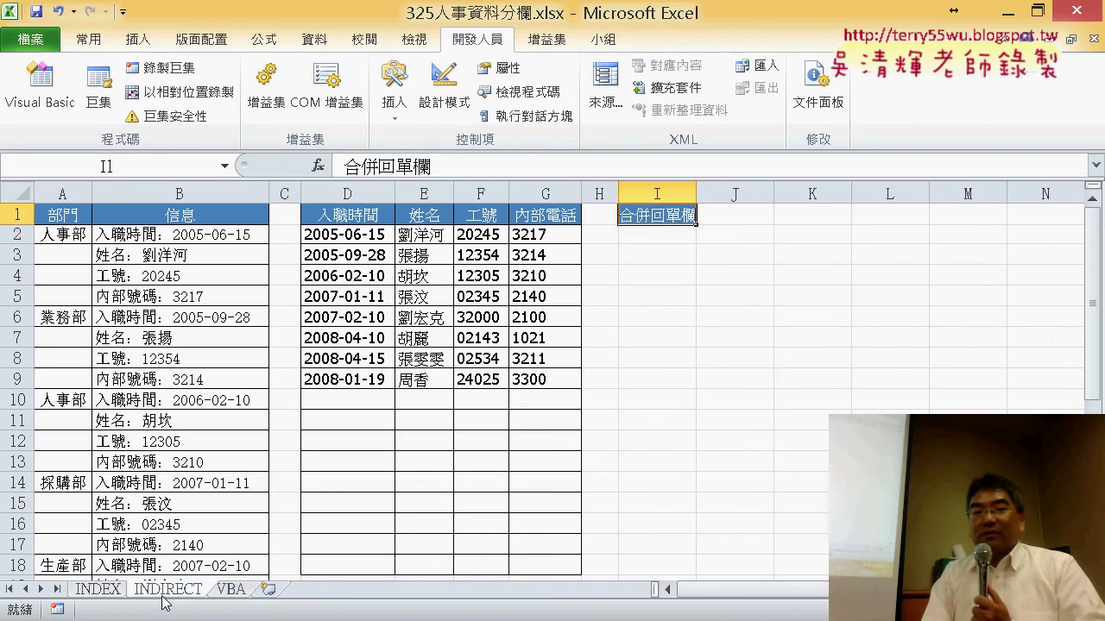
left_click_drag(351, 237, 545, 380)
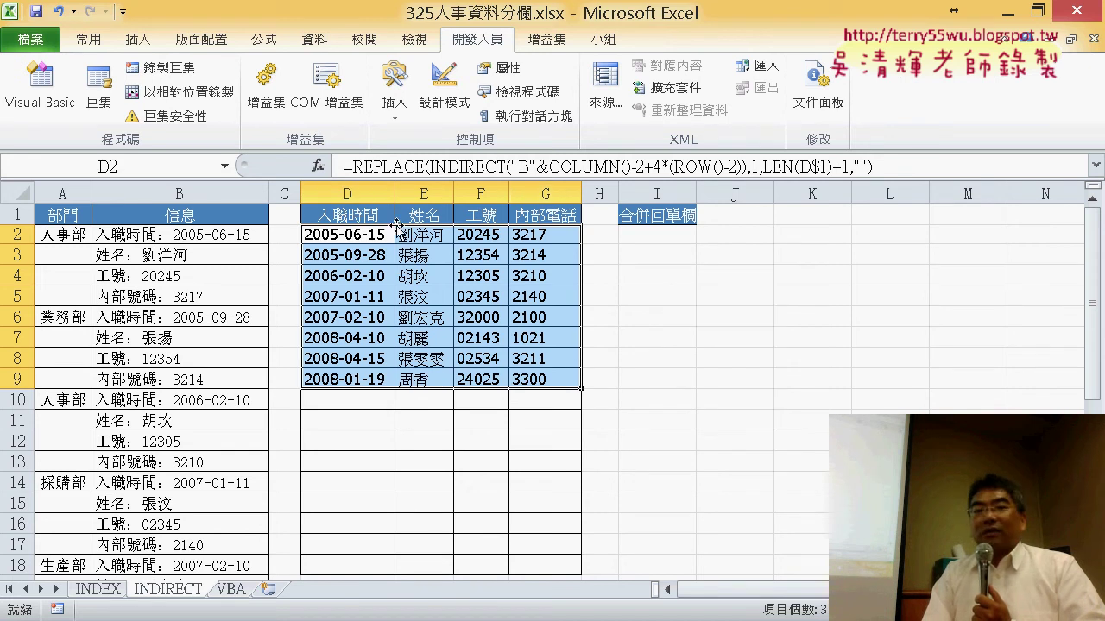
mouse_move(327, 239)
left_mouse_down()
mouse_move(544, 235)
mouse_move(346, 237)
mouse_move(556, 254)
mouse_move(544, 255)
left_mouse_up()
left_click(353, 259)
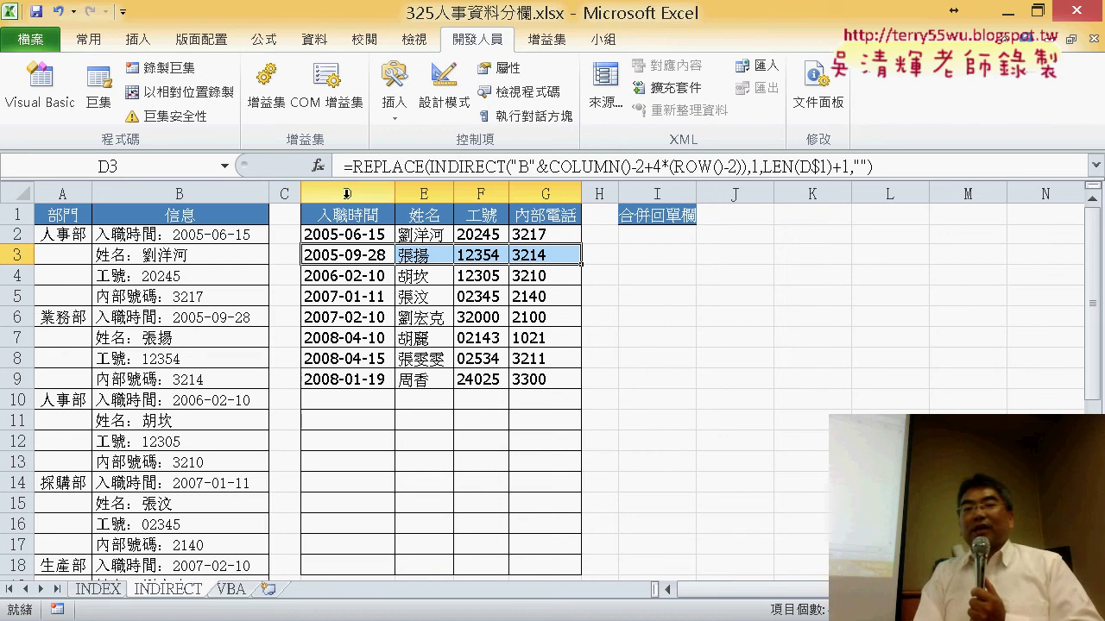
left_click_drag(346, 194, 557, 193)
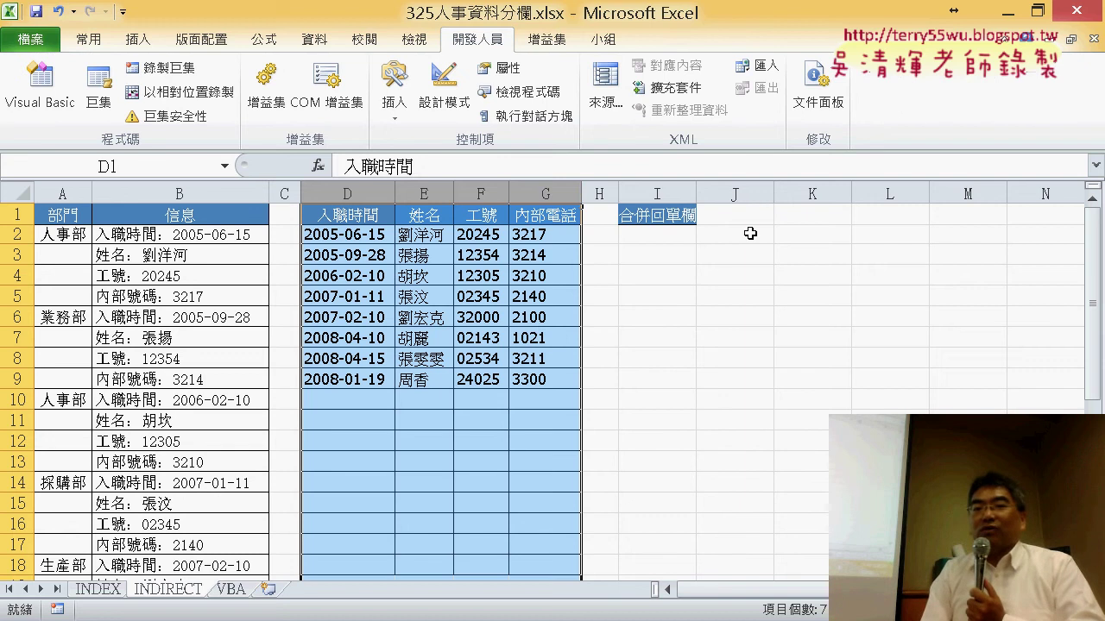
left_click(785, 238)
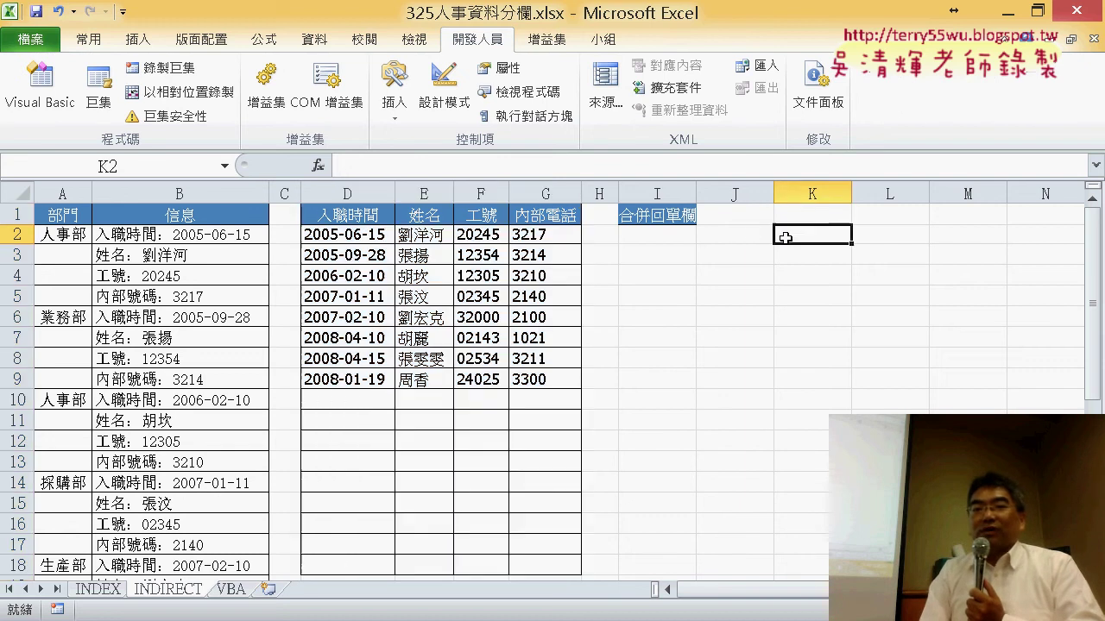
Enter =CHAR(68) in K2 from the Text category so it shows D.
left_click(318, 165)
left_click_drag(607, 235, 517, 80)
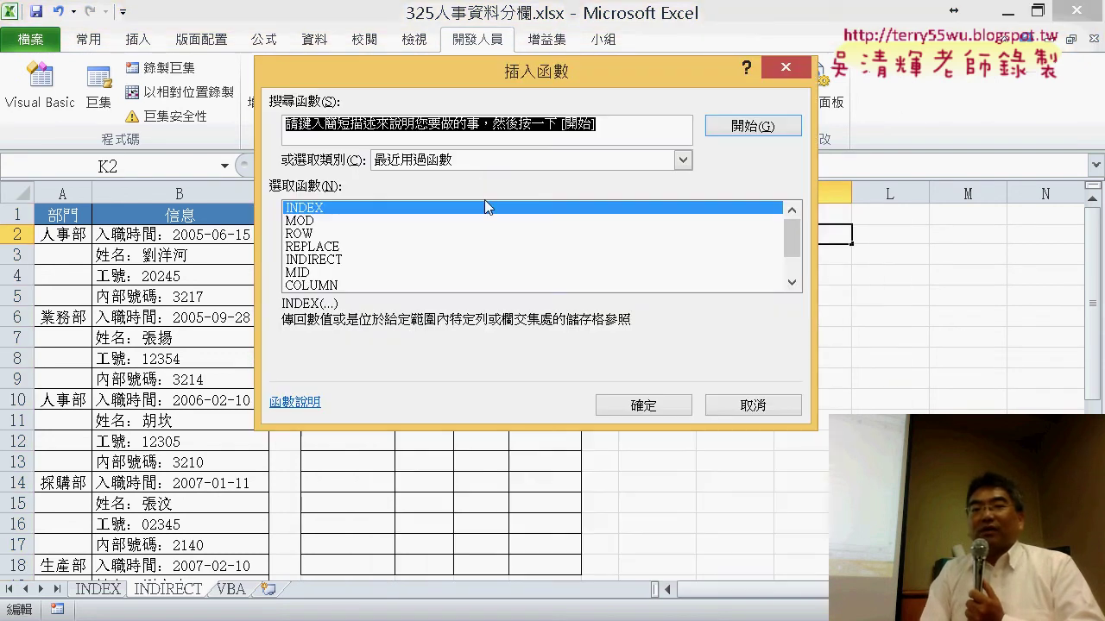
left_click(478, 160)
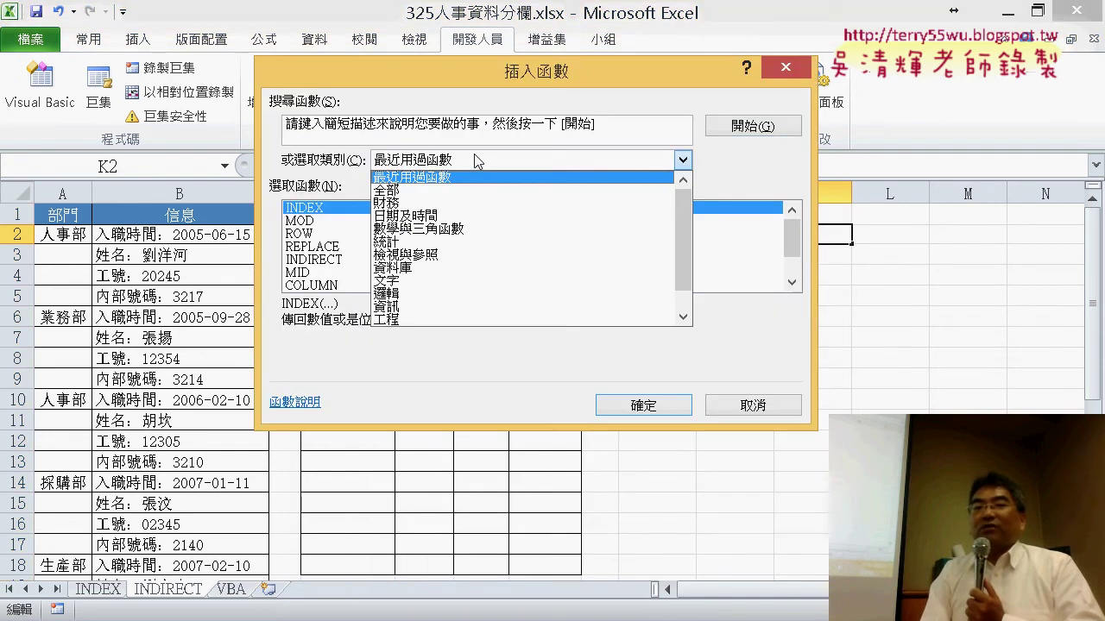
left_click(456, 283)
double_click(310, 250)
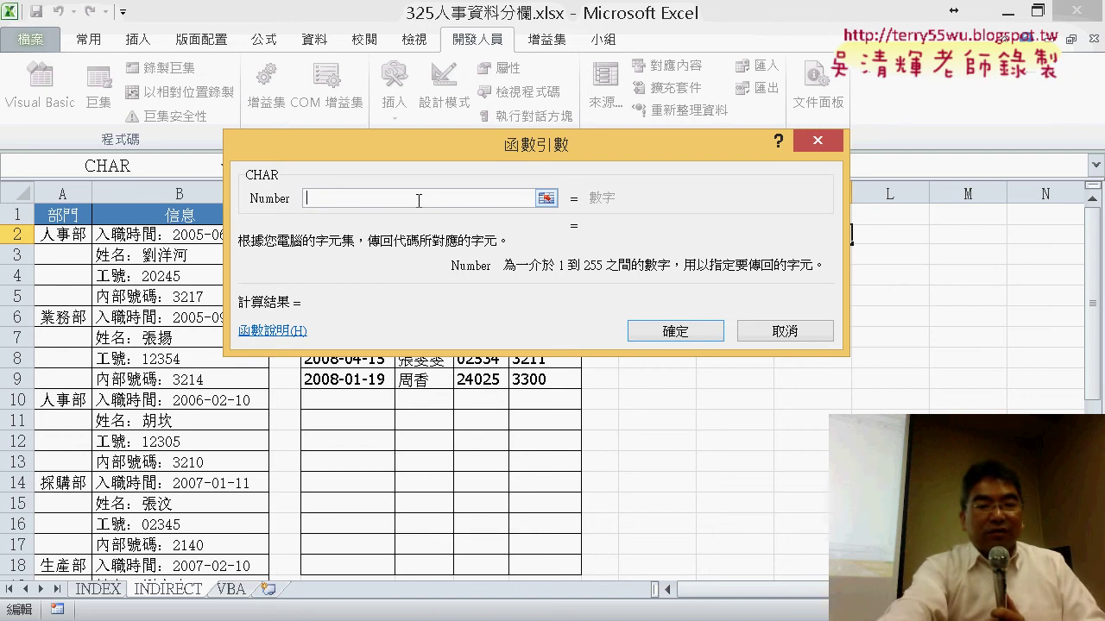
type("68")
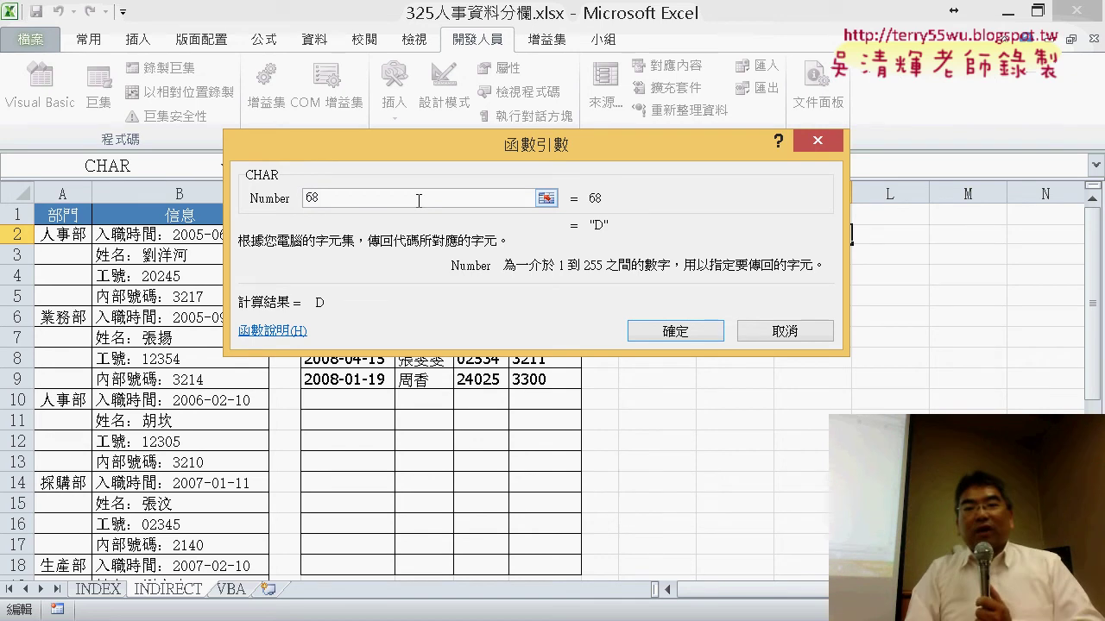
left_click(696, 336)
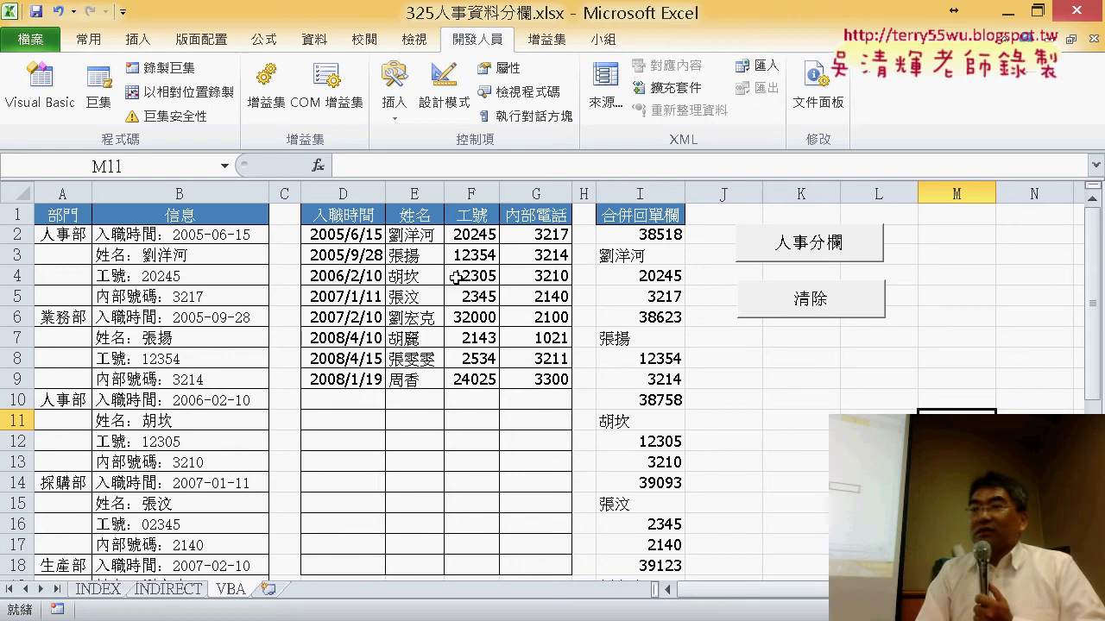
Select D2:G9, then clear the merged values in I2:I33.
left_click_drag(313, 234, 542, 378)
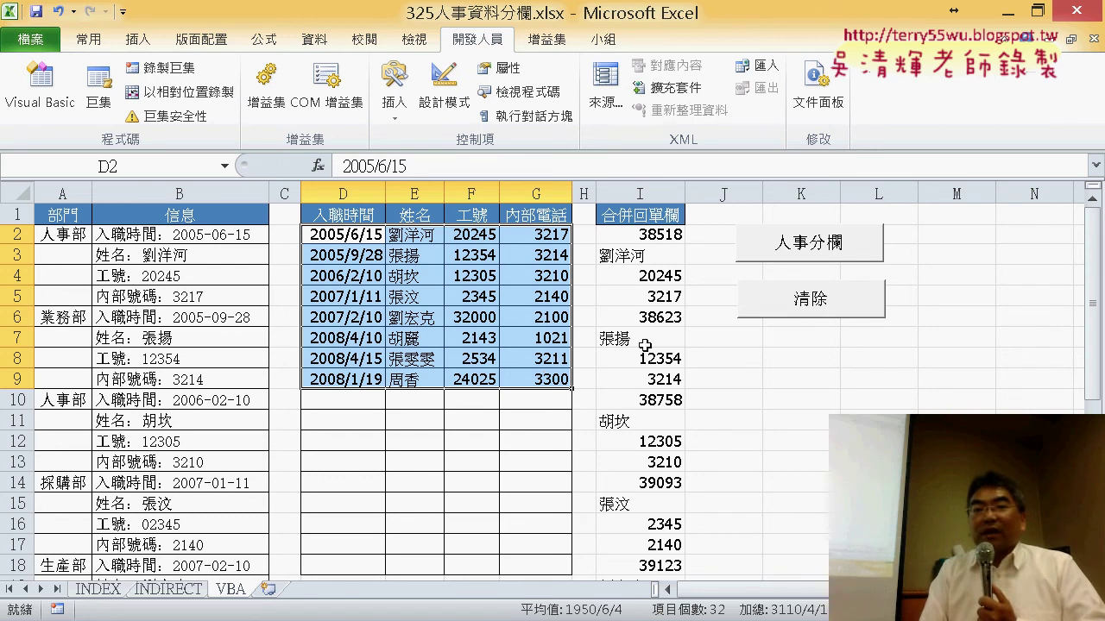
left_click_drag(656, 237, 669, 565)
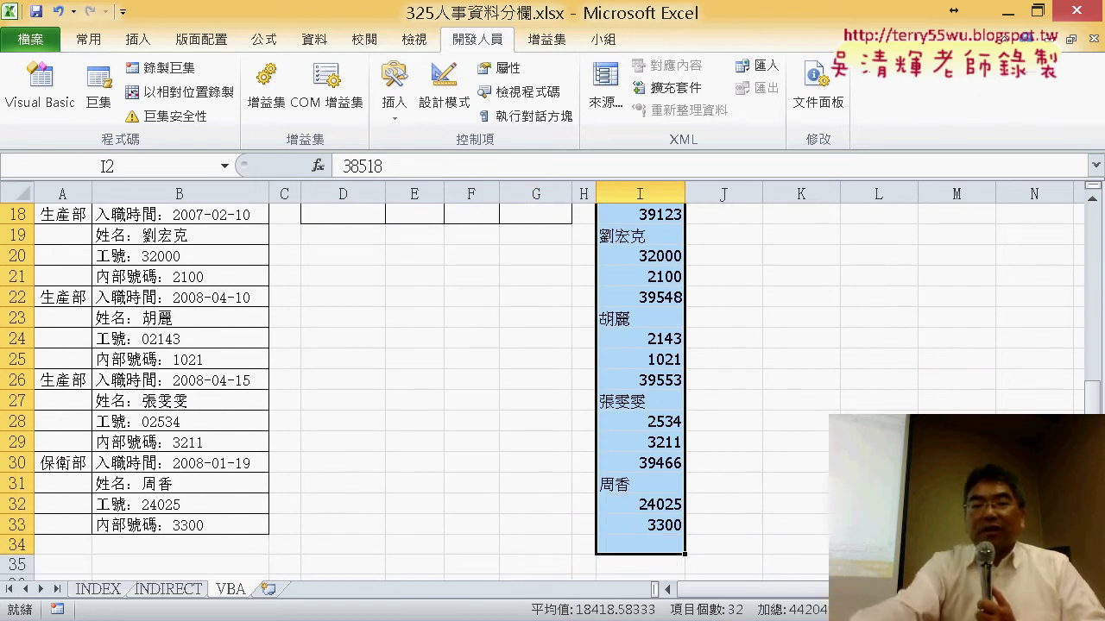
key("Delete")
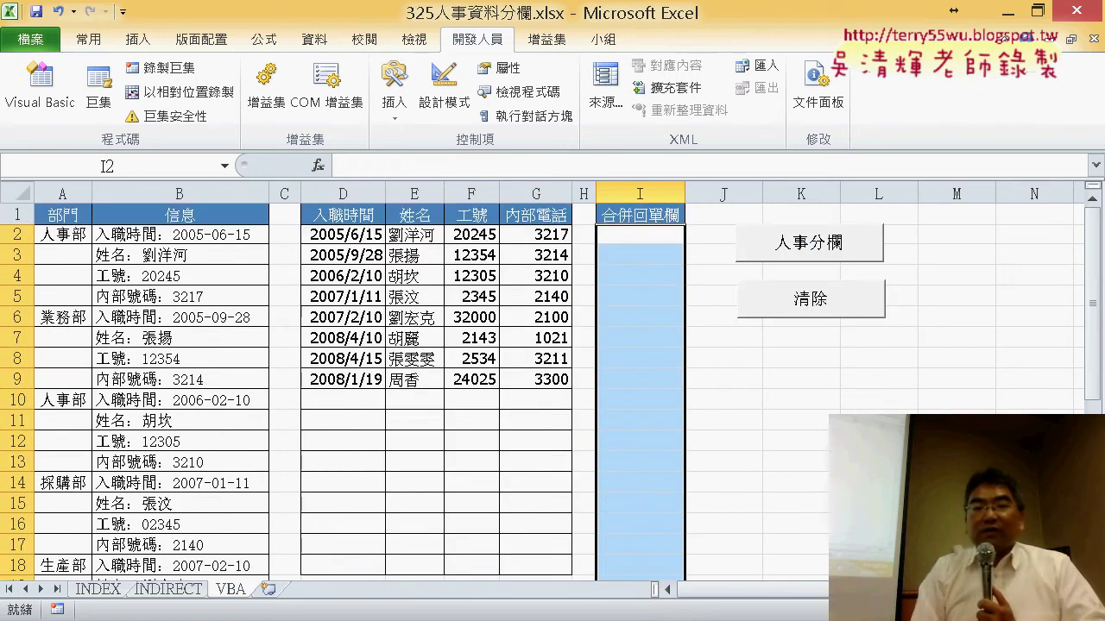
Open the 合併回單欄 macro in the VBA editor, maximize it, and delete the i = 2 line.
left_click(53, 104)
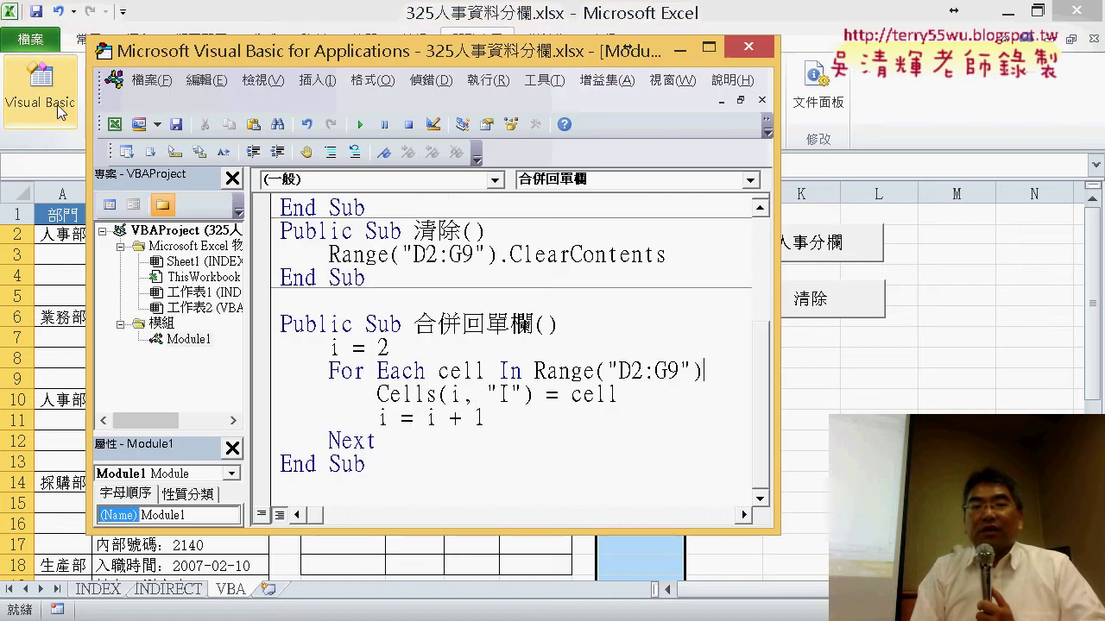
left_click_drag(466, 61, 688, 62)
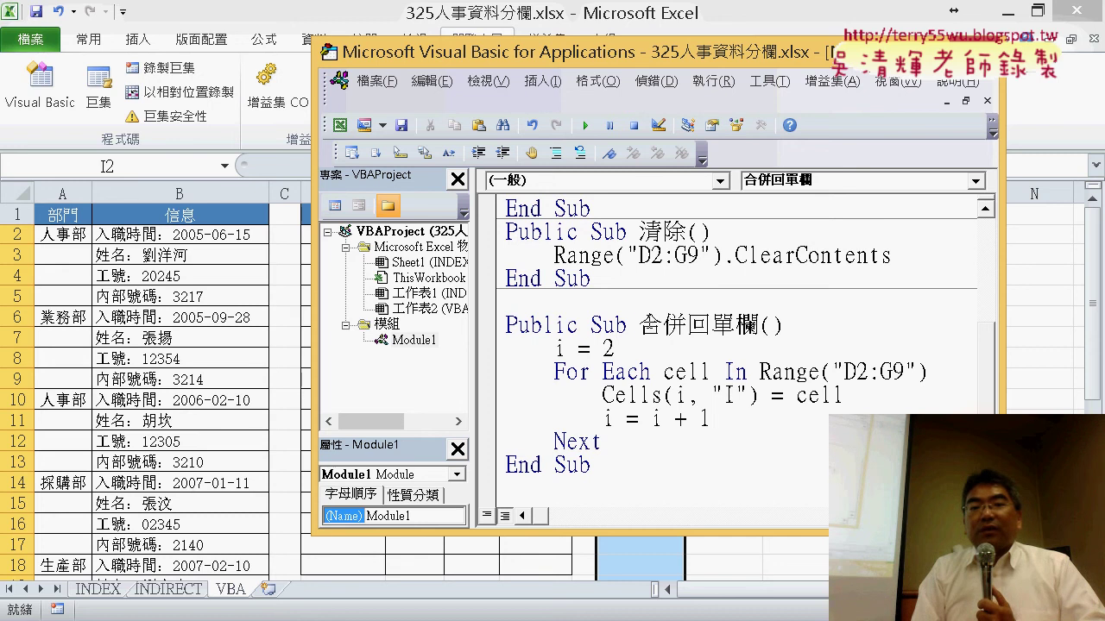
left_click_drag(640, 325, 758, 328)
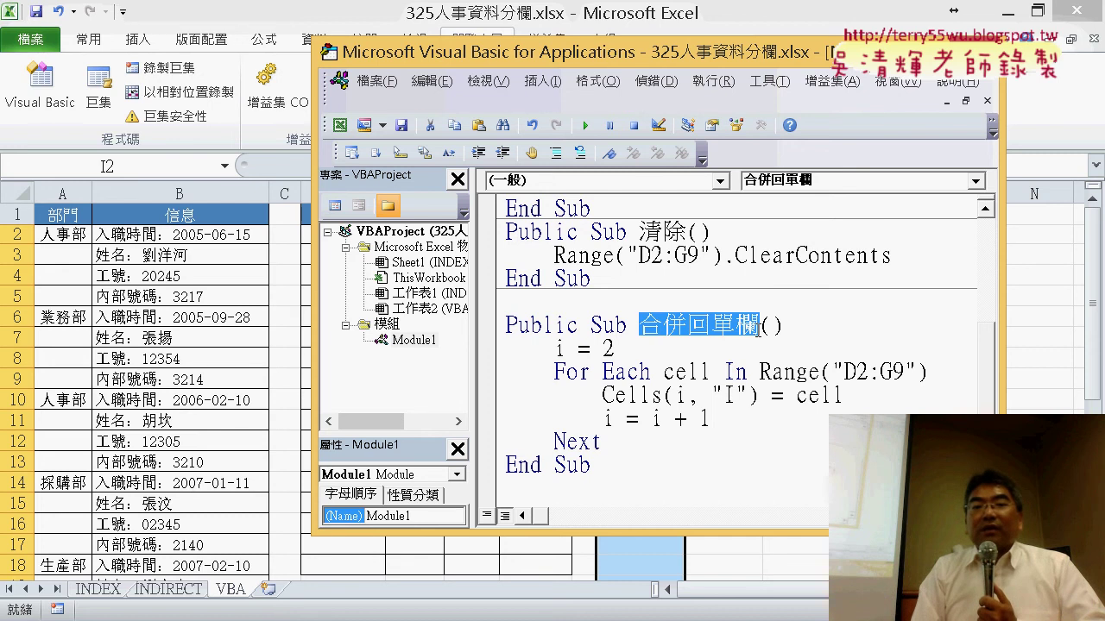
double_click(627, 47)
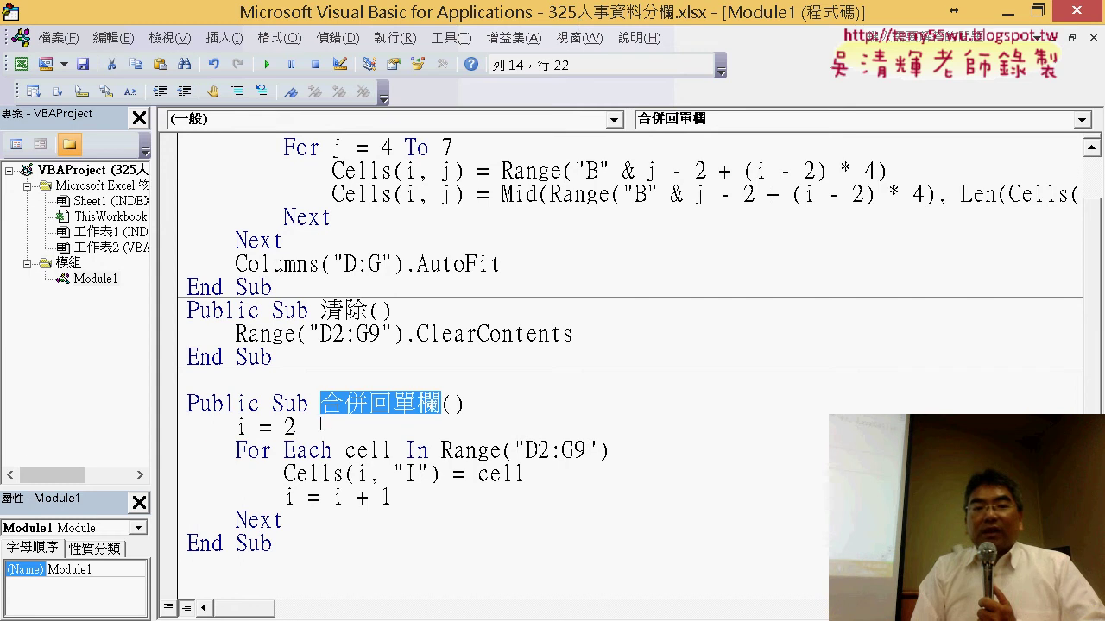
left_click_drag(320, 424, 186, 425)
key("Delete")
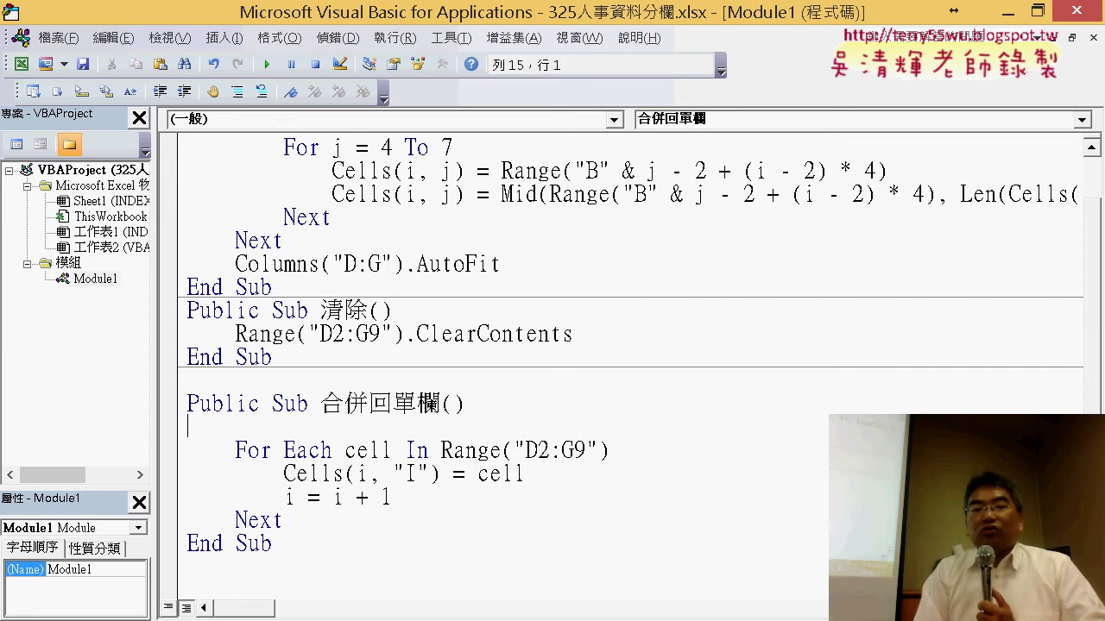
Highlight For Each, the loop cell variable and the D2:G9 range, then restore the window.
left_click_drag(332, 450, 236, 453)
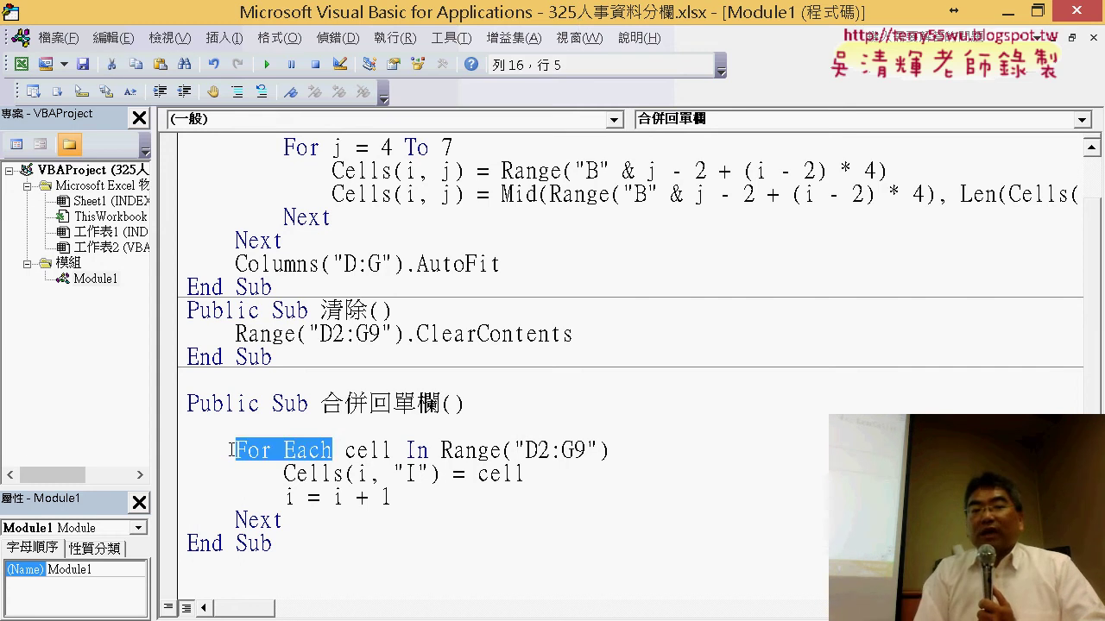
left_click_drag(393, 450, 347, 451)
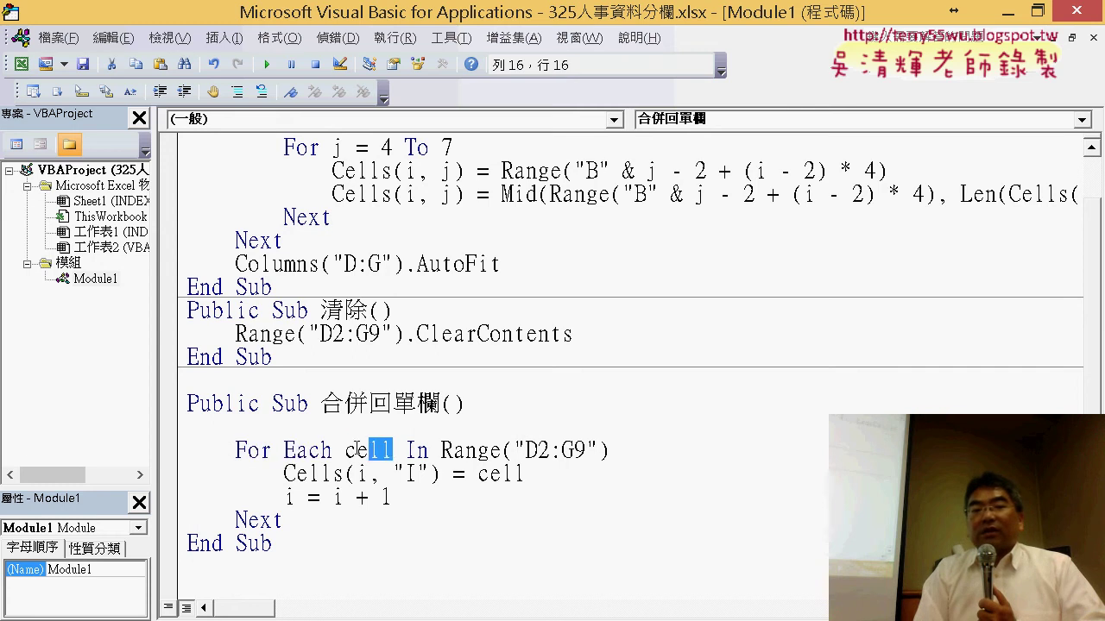
left_click_drag(442, 450, 611, 451)
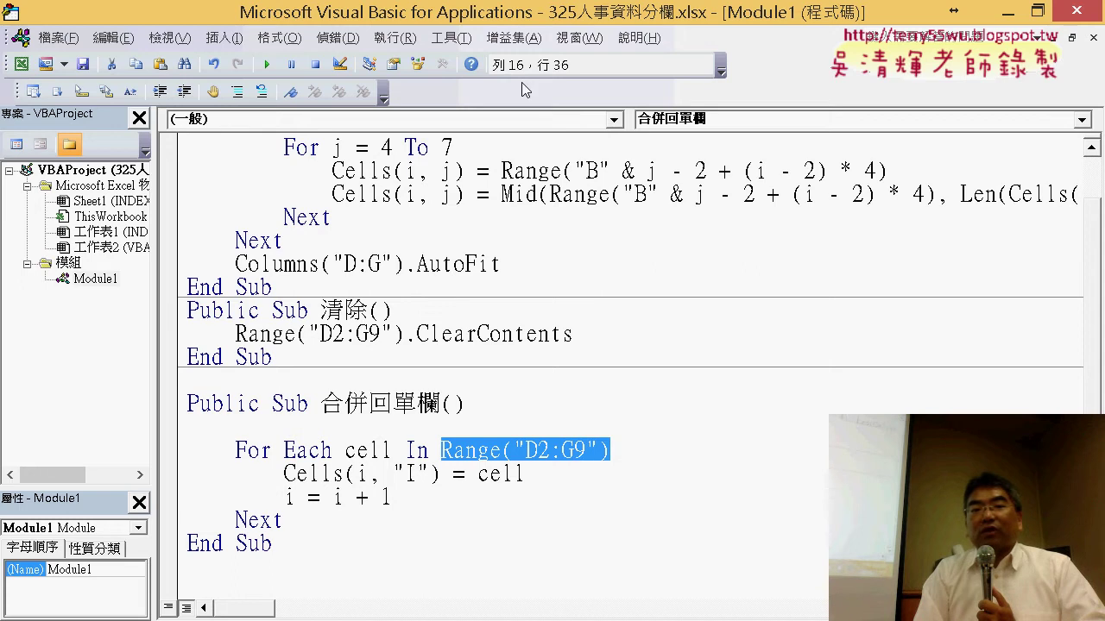
double_click(518, 14)
Move the code editor over the sheet and highlight the D2:G9 range in the loop.
left_click_drag(515, 54, 671, 50)
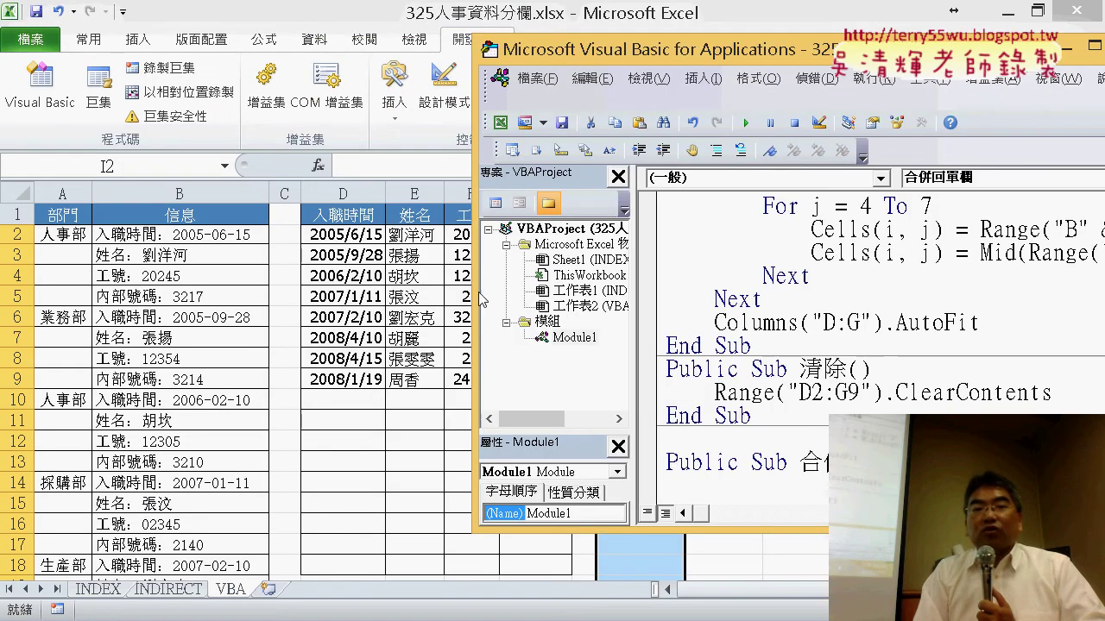
left_click_drag(673, 49, 390, 41)
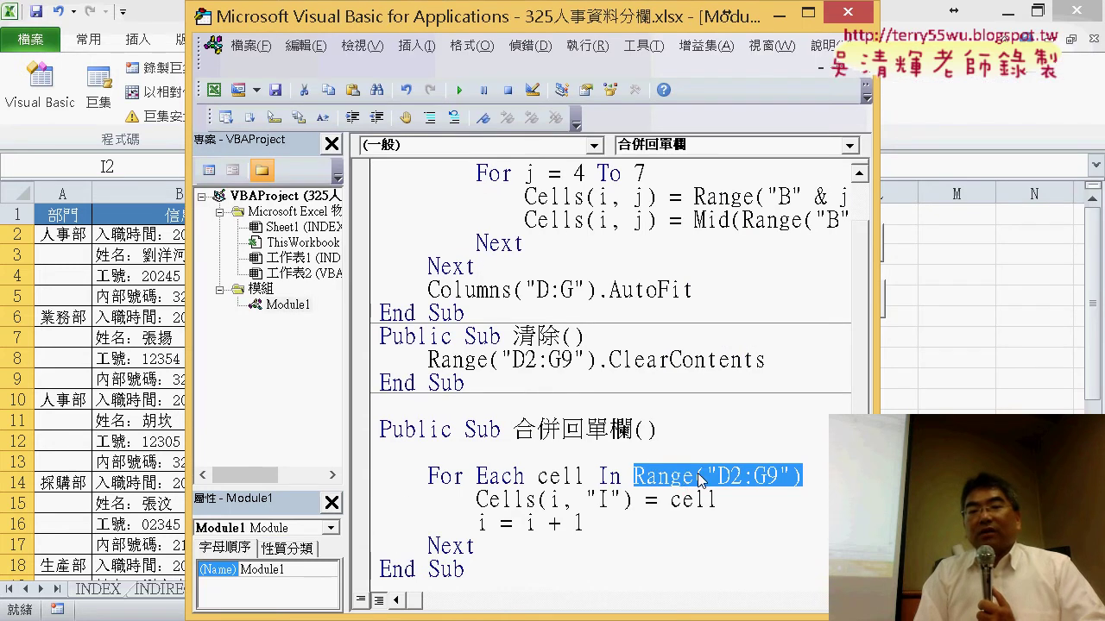
left_click(640, 476)
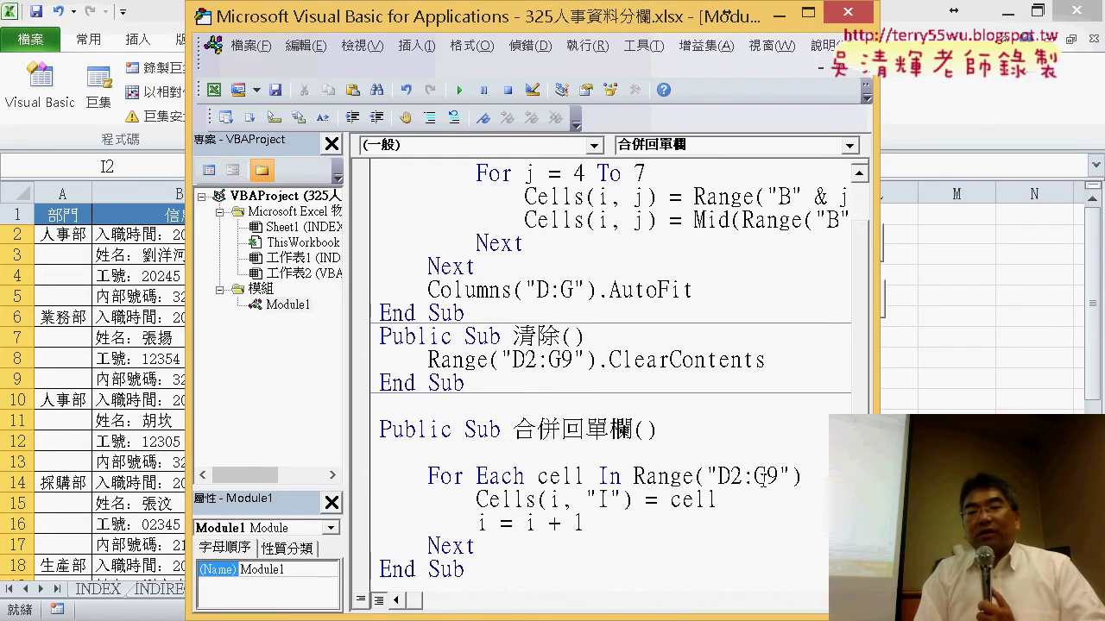
left_click_drag(797, 476, 540, 475)
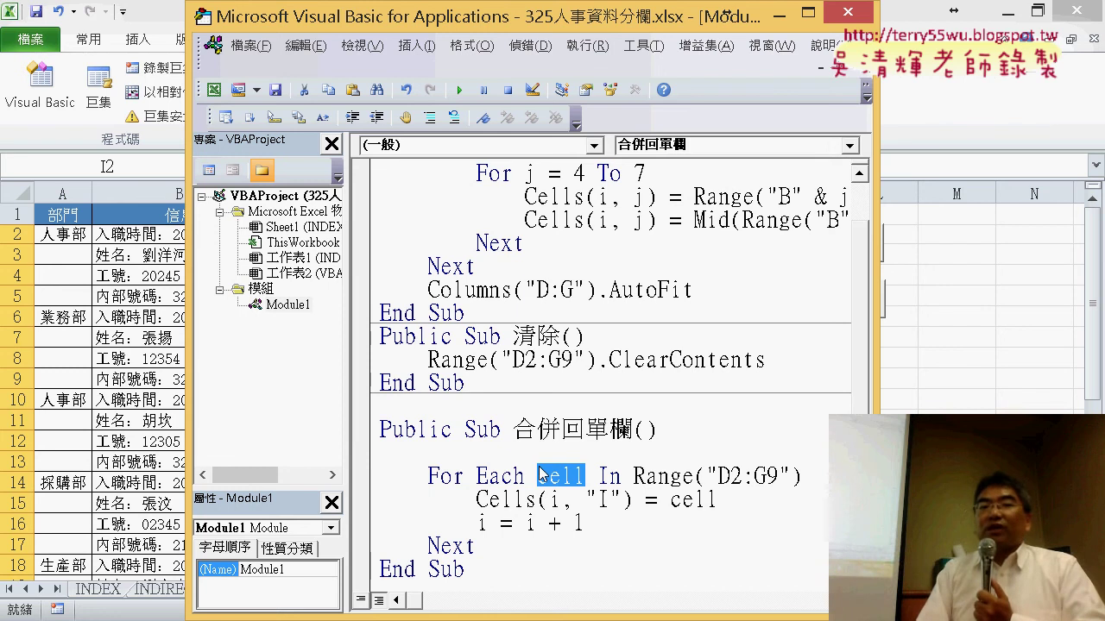
Narrow the code window so column I shows, then start an indented line under the 合併回單欄 header.
left_click_drag(561, 16, 854, 16)
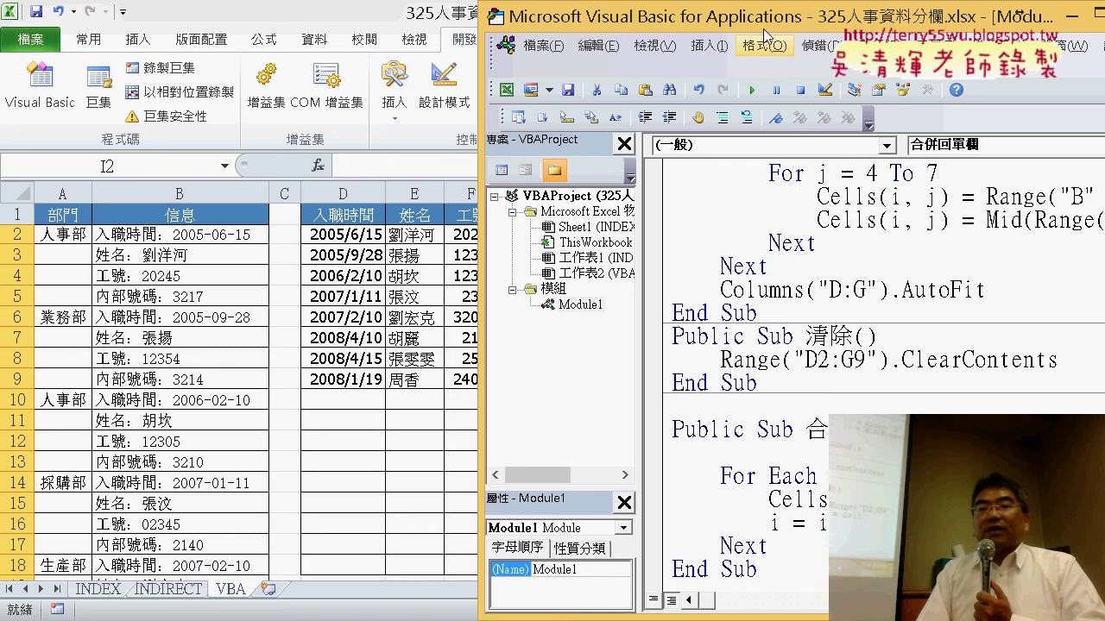
left_click_drag(776, 16, 473, 17)
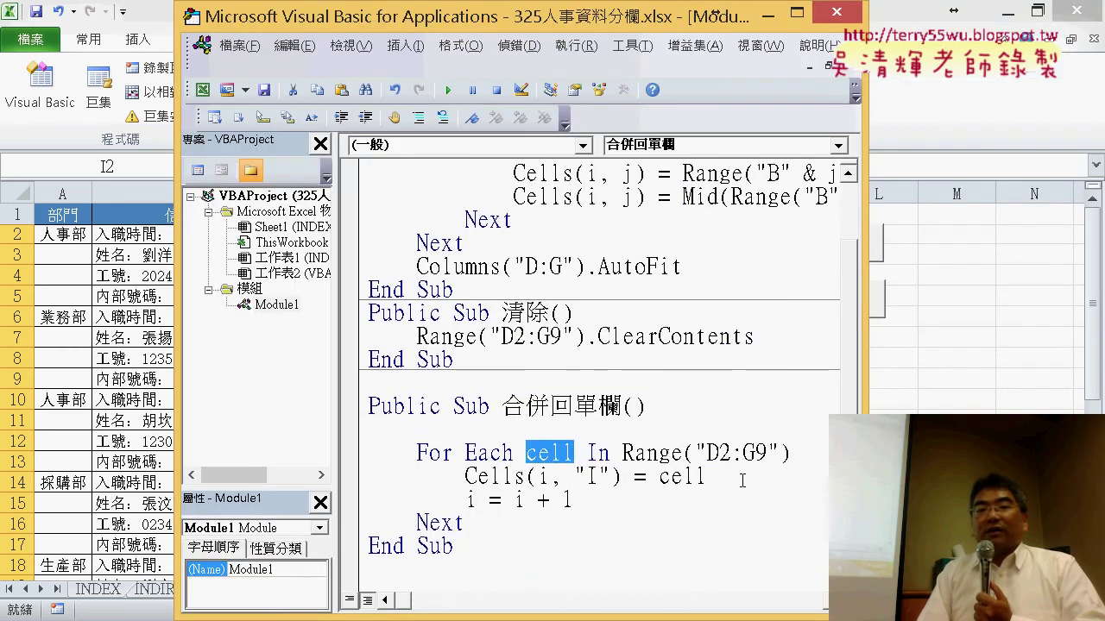
left_click_drag(742, 479, 670, 477)
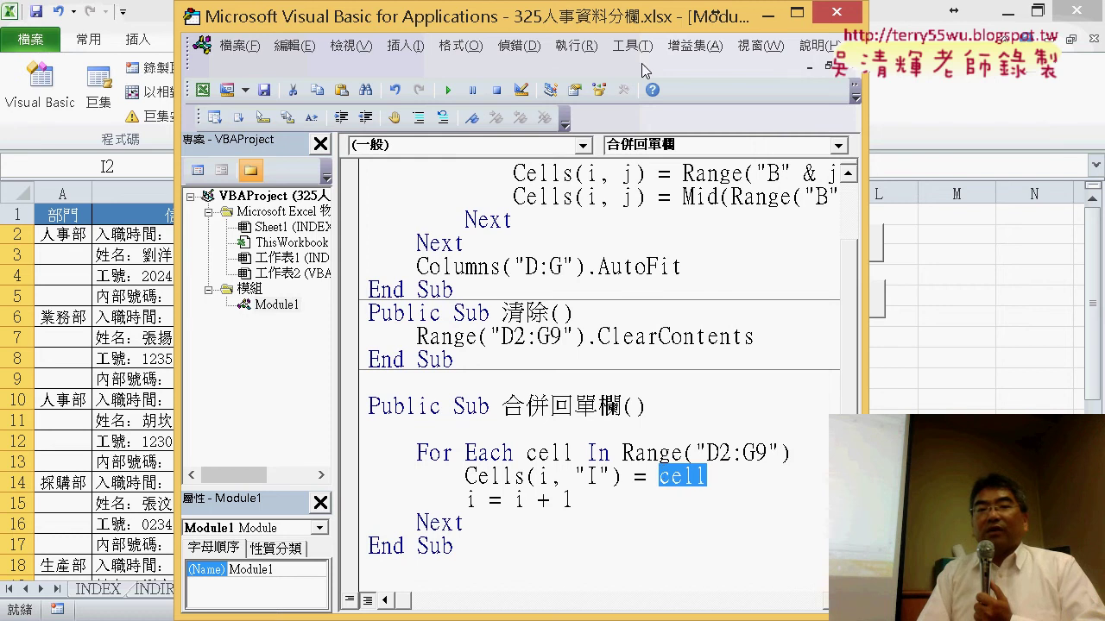
left_click_drag(639, 15, 445, 15)
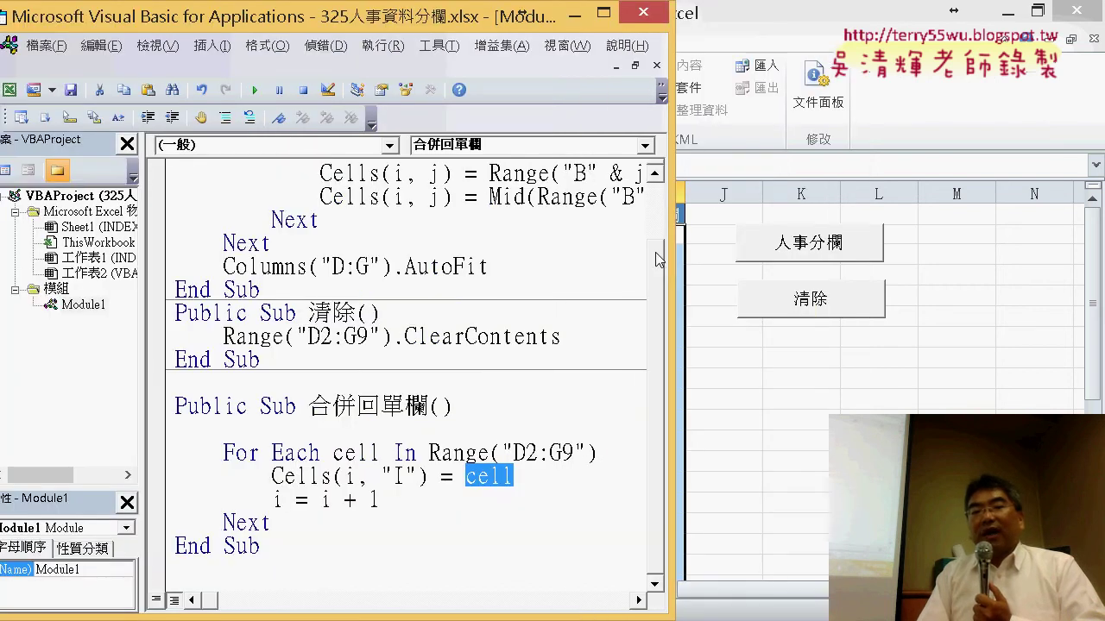
left_click_drag(668, 263, 596, 264)
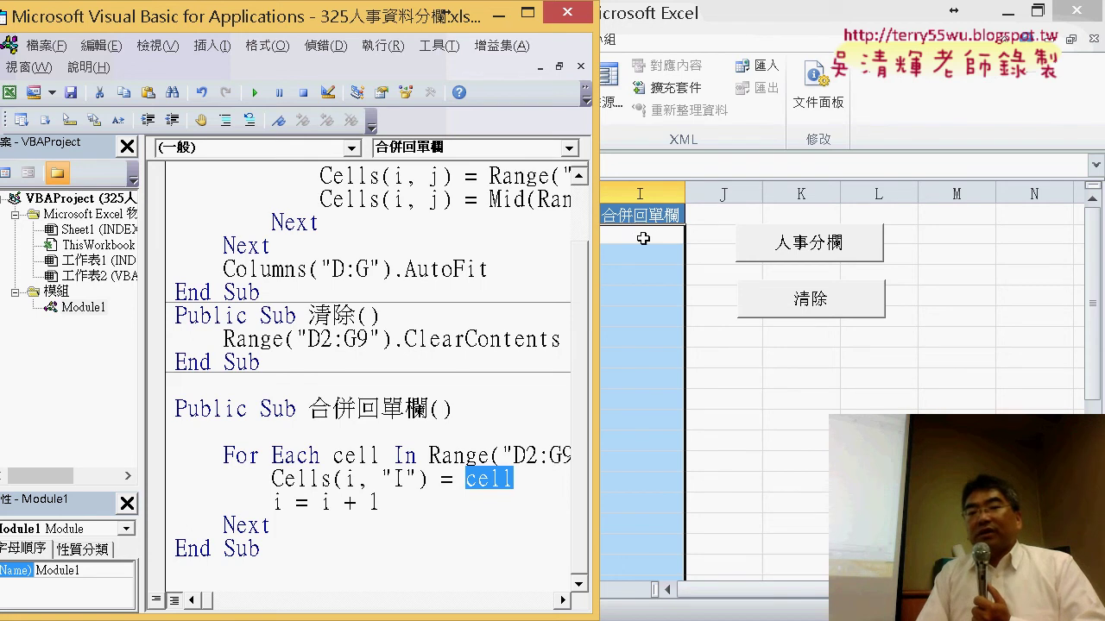
left_click(505, 427)
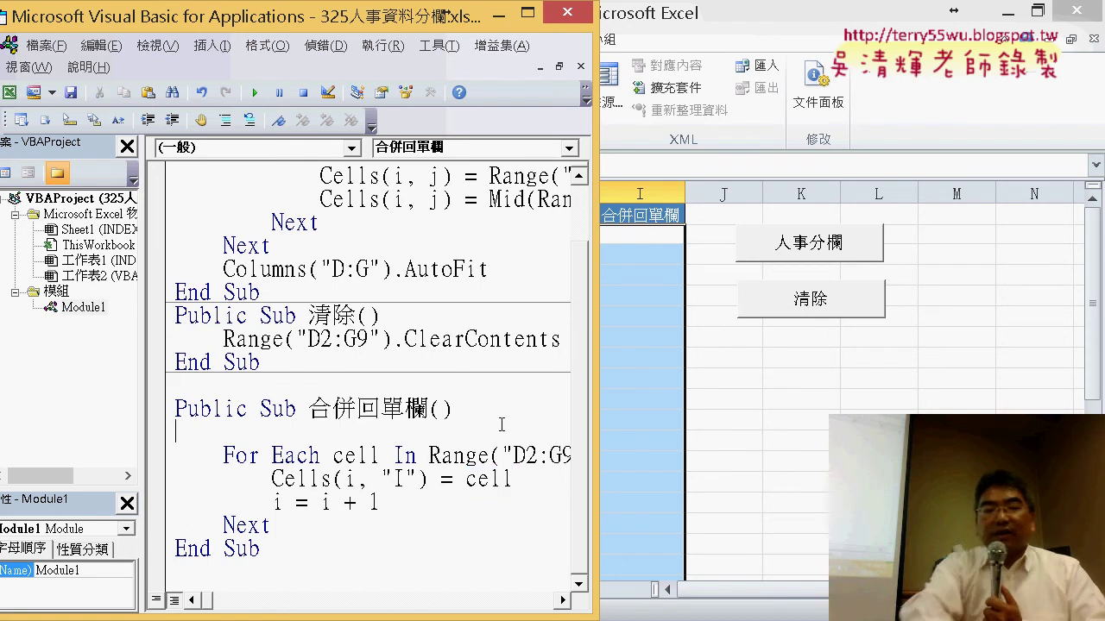
key("Tab")
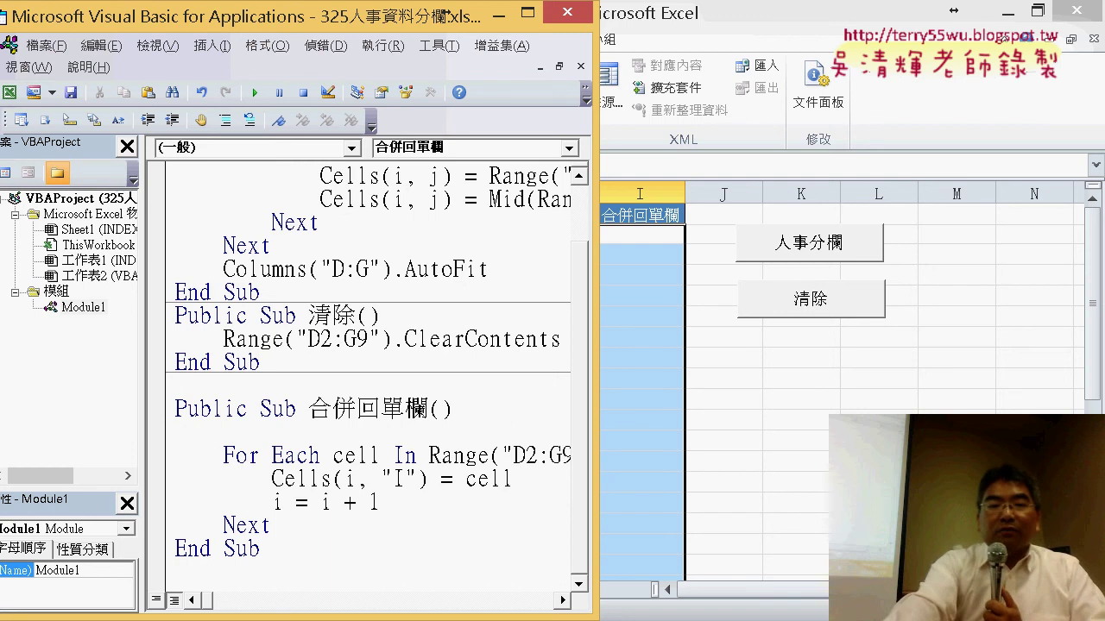
Enter i=2 on the new line and review the cell variable, column I target and counter.
type("i")
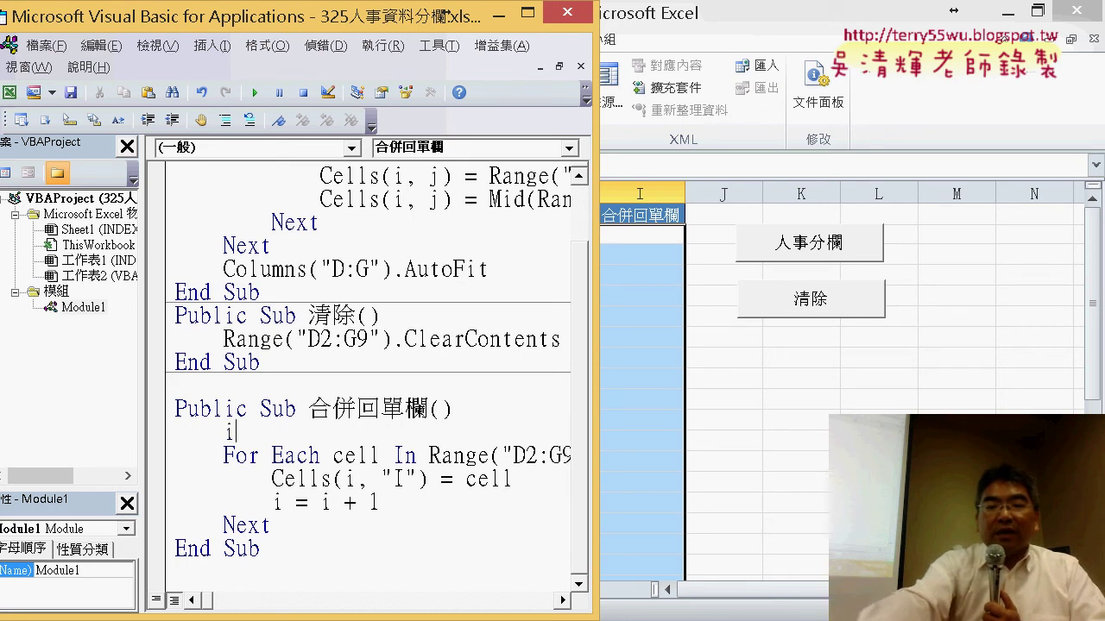
type("=")
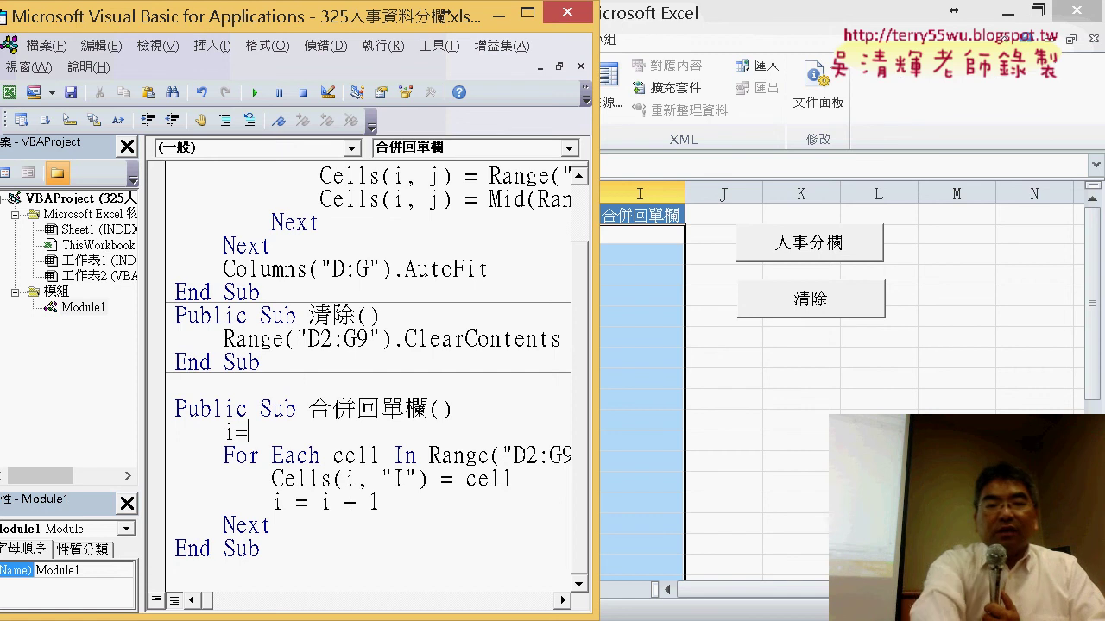
type("2")
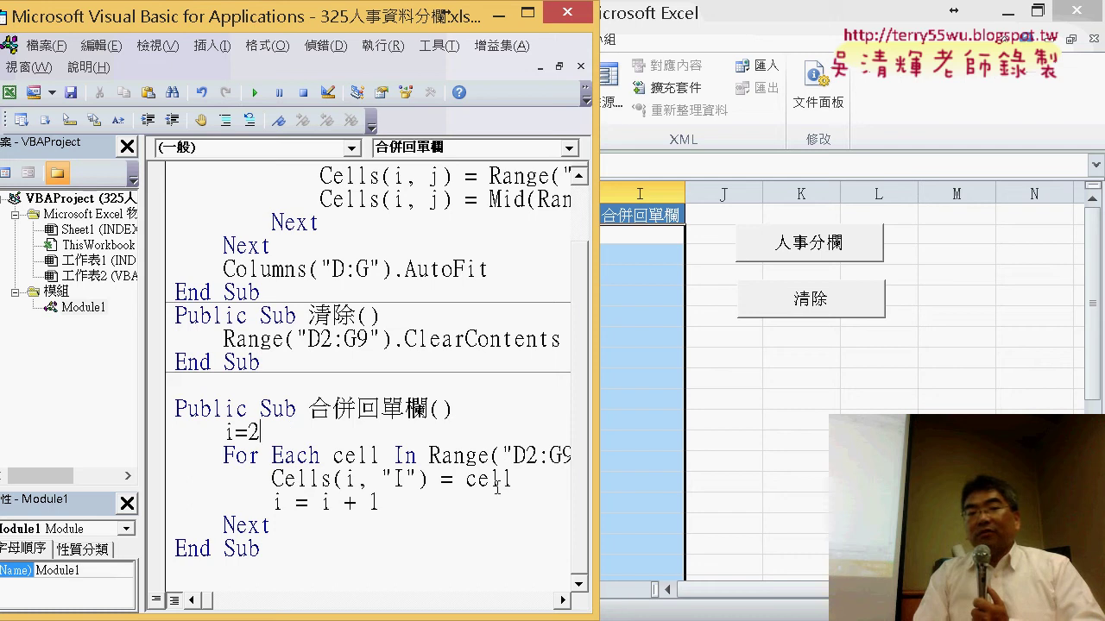
left_click_drag(514, 480, 467, 479)
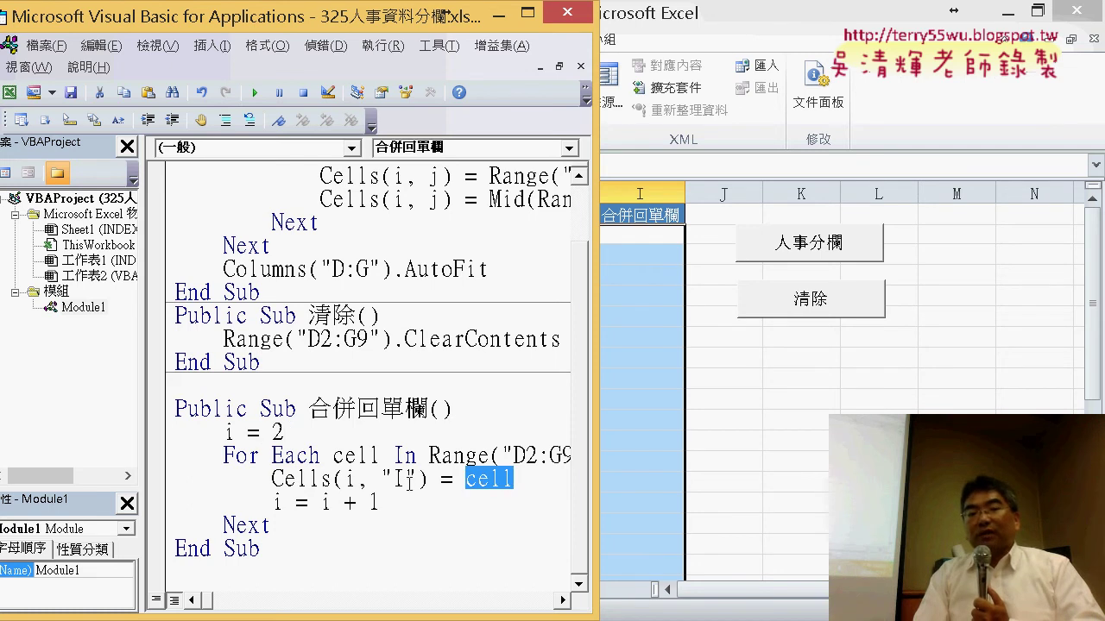
left_click_drag(418, 480, 381, 480)
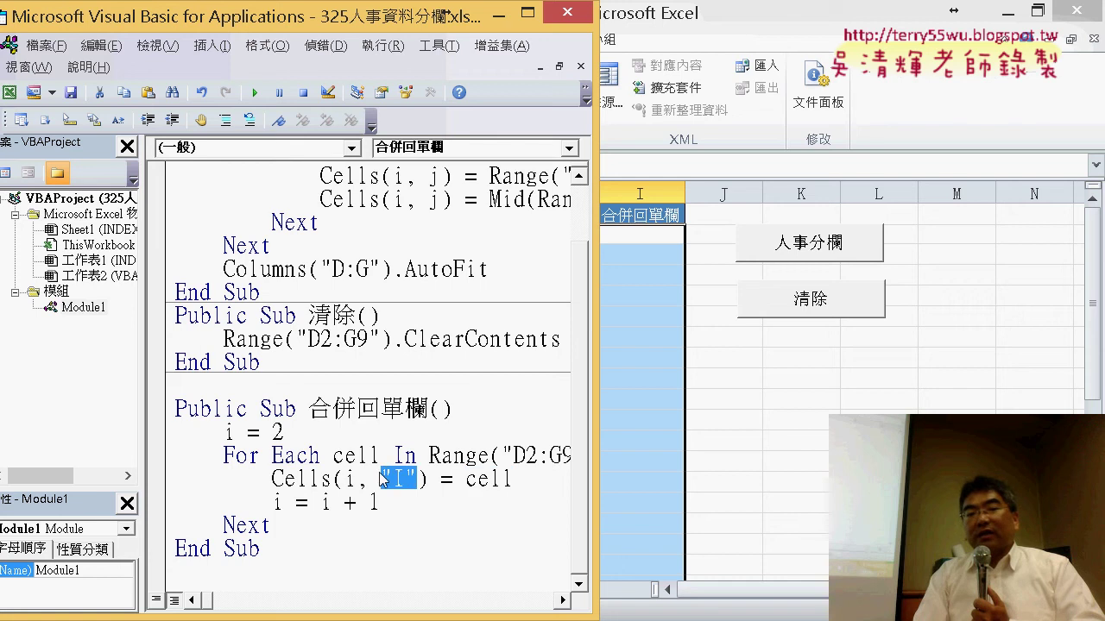
double_click(350, 479)
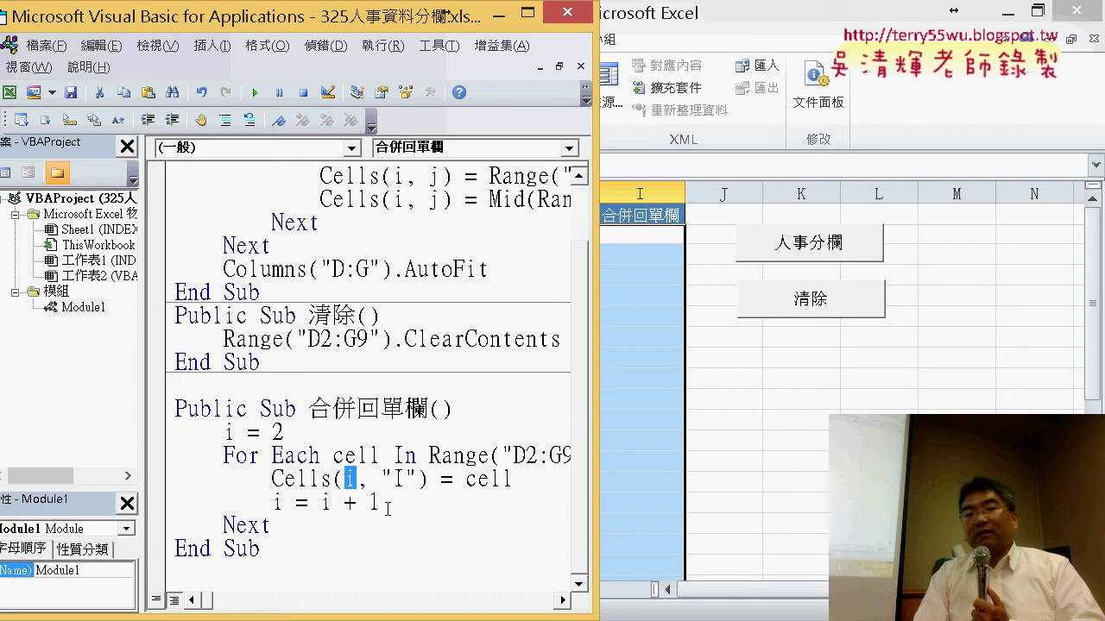
Review the i + 1 counter increment, then shrink the code window over the sheet.
left_click_drag(381, 503, 321, 502)
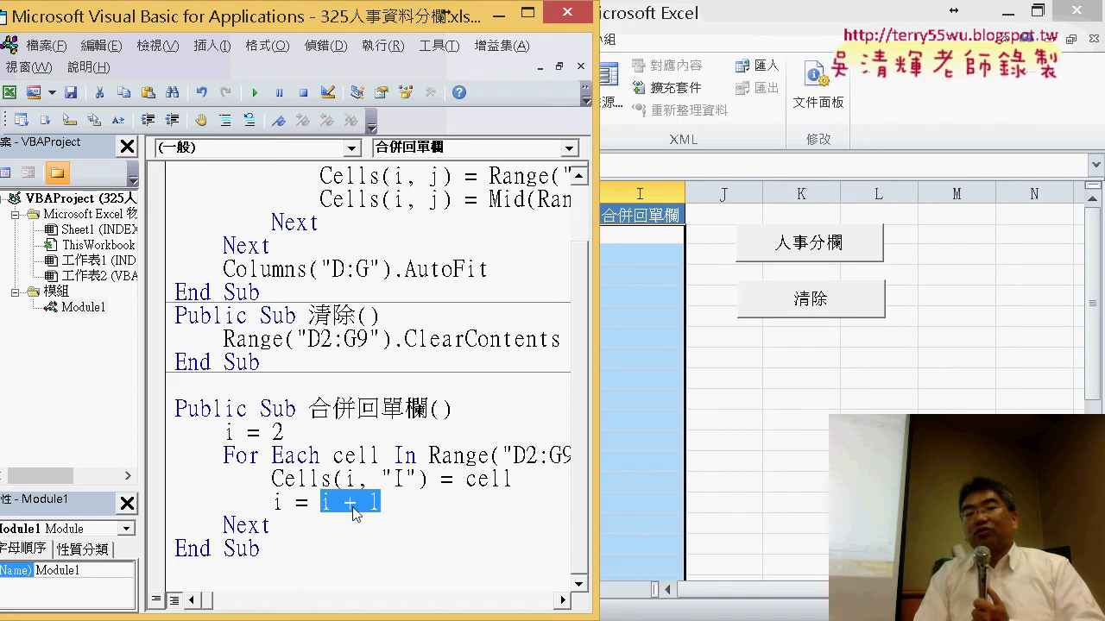
double_click(277, 502)
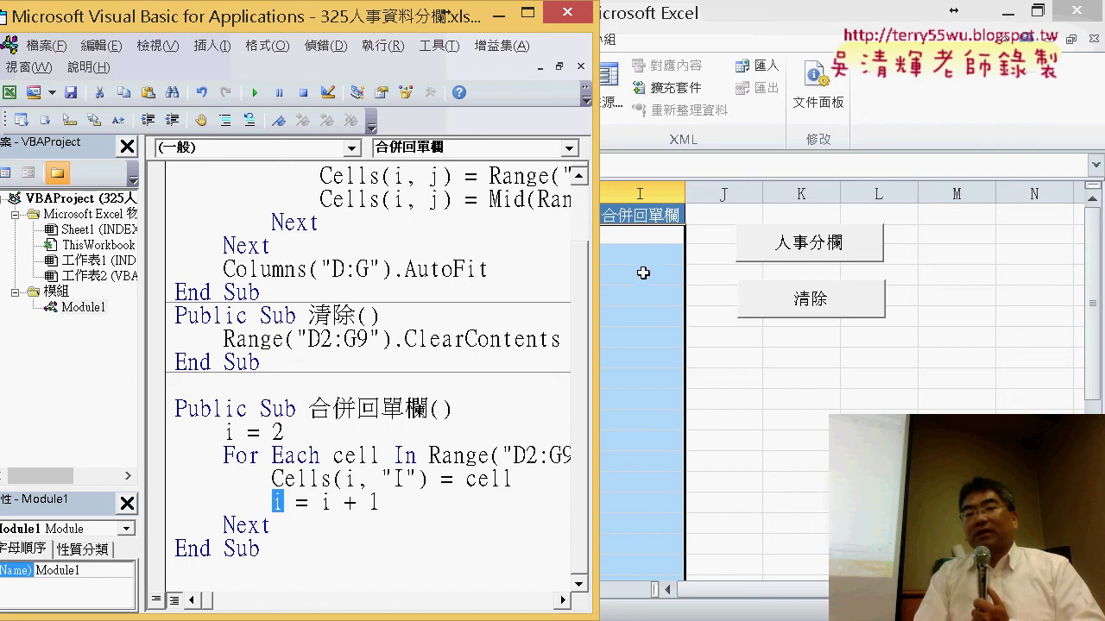
left_click(454, 445)
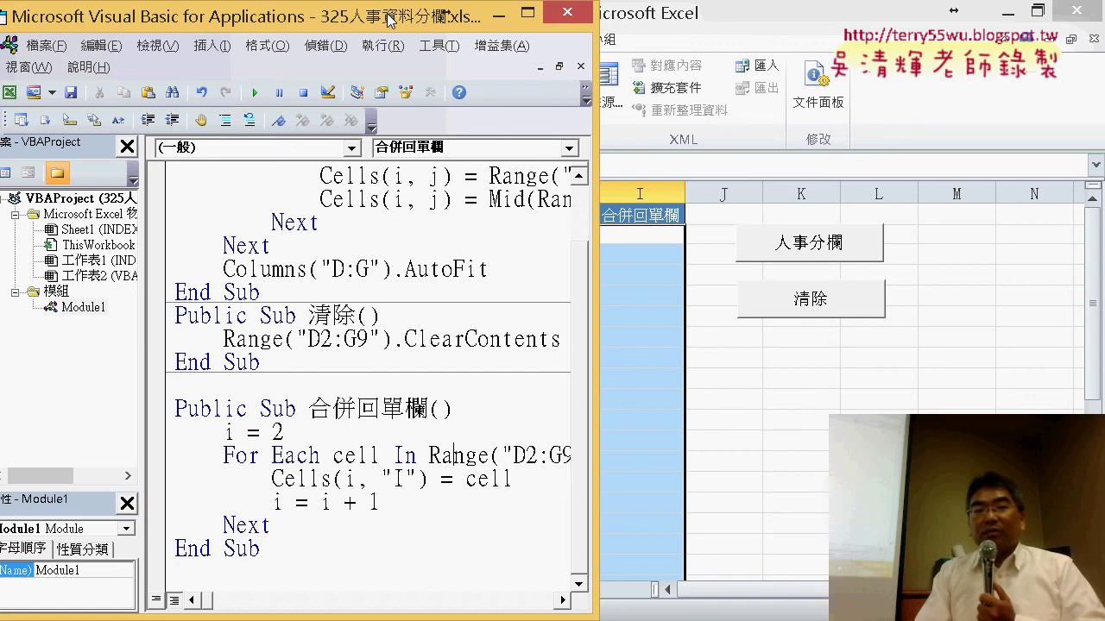
mouse_move(369, 7)
left_mouse_down()
mouse_move(386, 90)
mouse_move(1014, 101)
mouse_move(821, 94)
left_mouse_up()
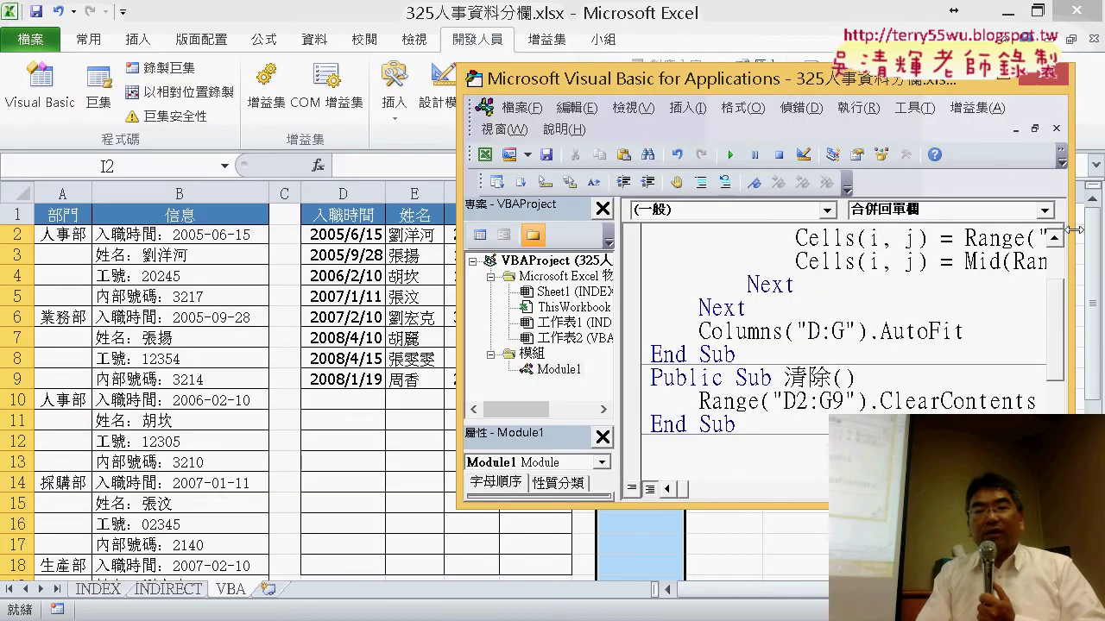
Fit the code window beside the sheet and step into the macro until the first value lands in I2.
left_click_drag(1068, 240, 1045, 239)
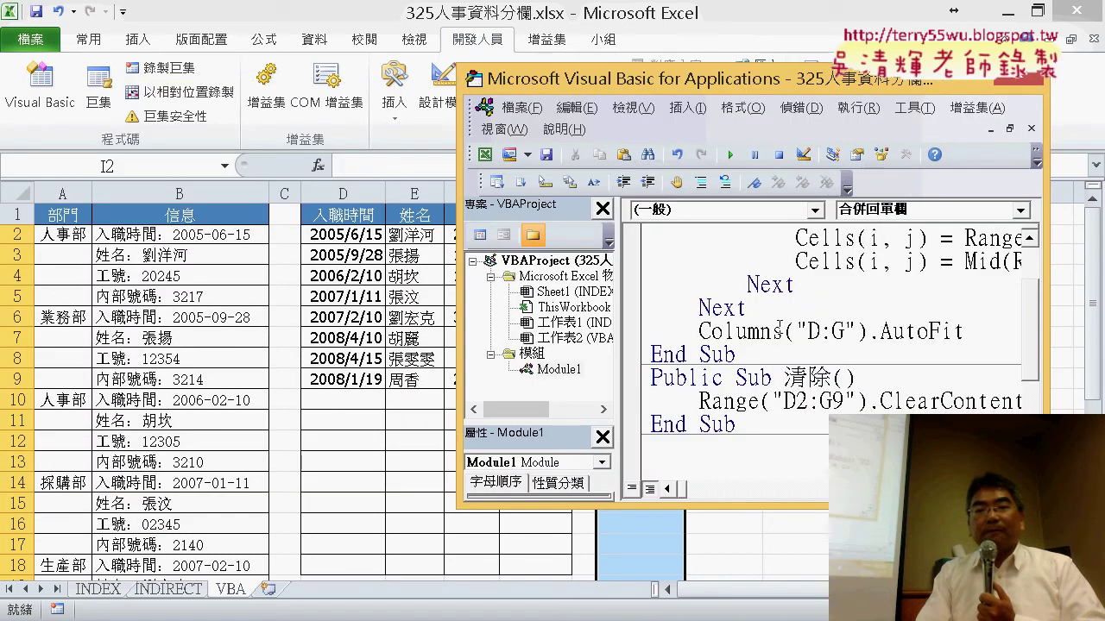
scroll(779, 330, "down", 3)
left_click_drag(702, 95, 915, 97)
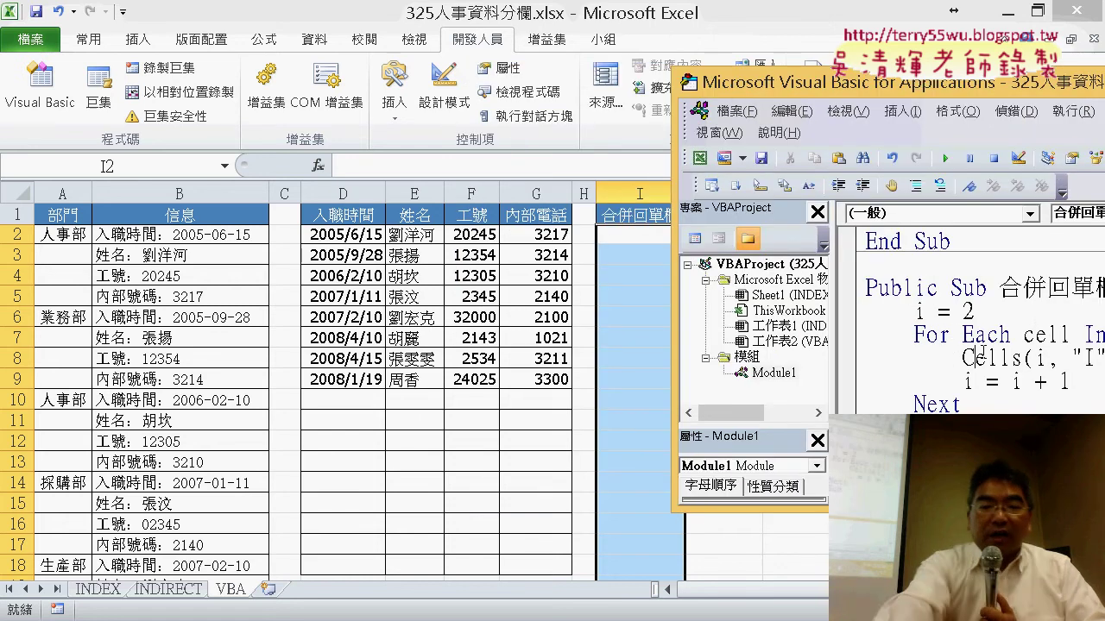
key("F8")
key("F8")
key("F8")
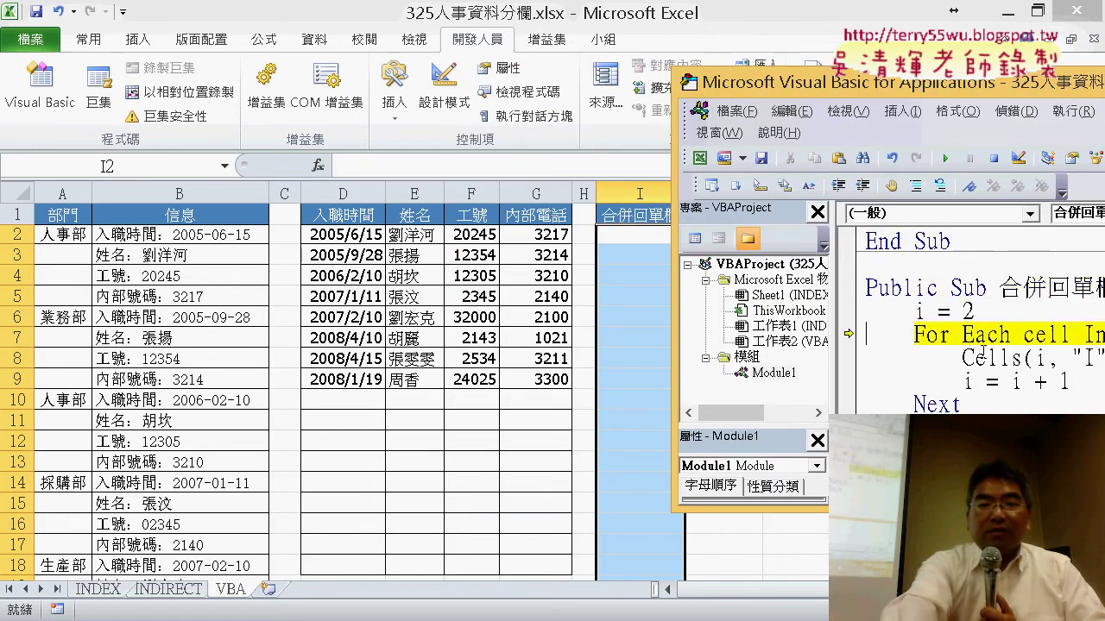
key("F8")
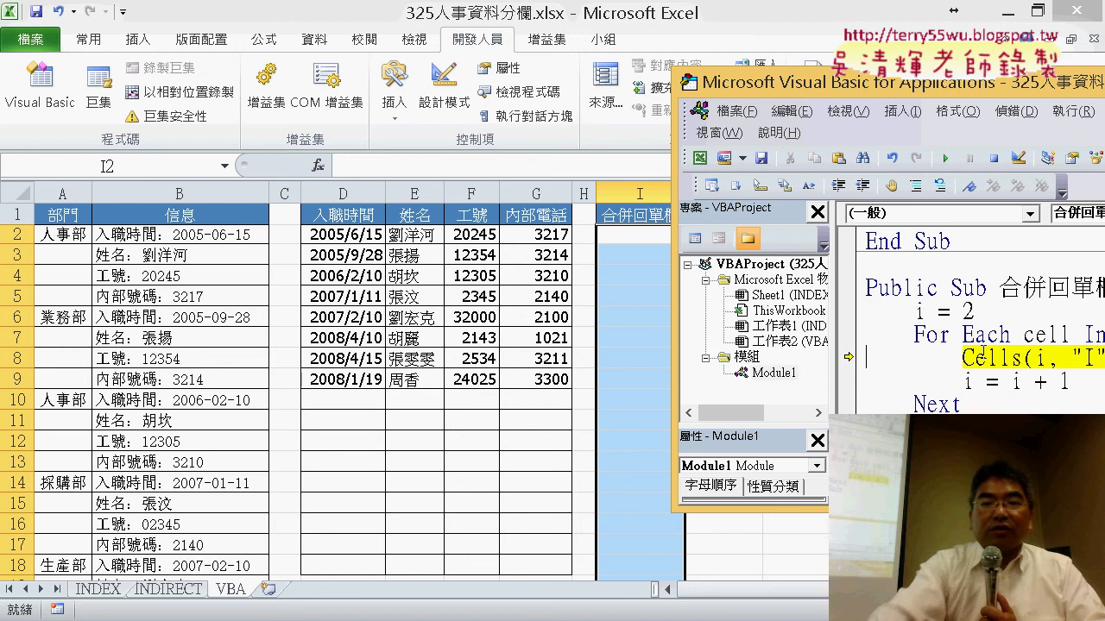
key("F8")
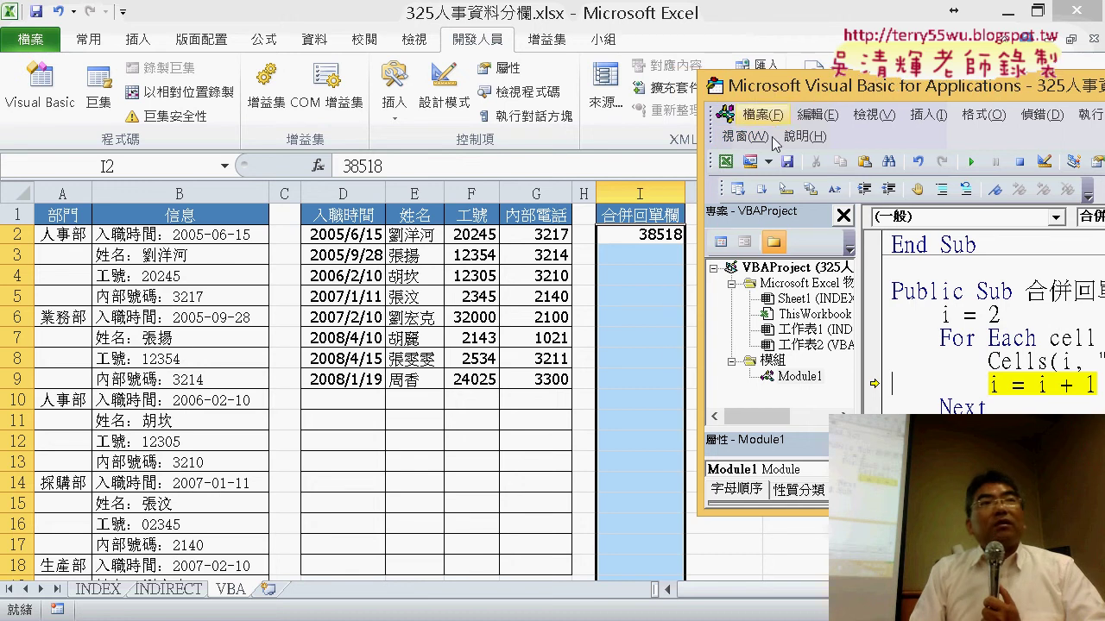
Step through more loop passes, then continue to finish filling column I and select D2.
left_click_drag(750, 82, 777, 86)
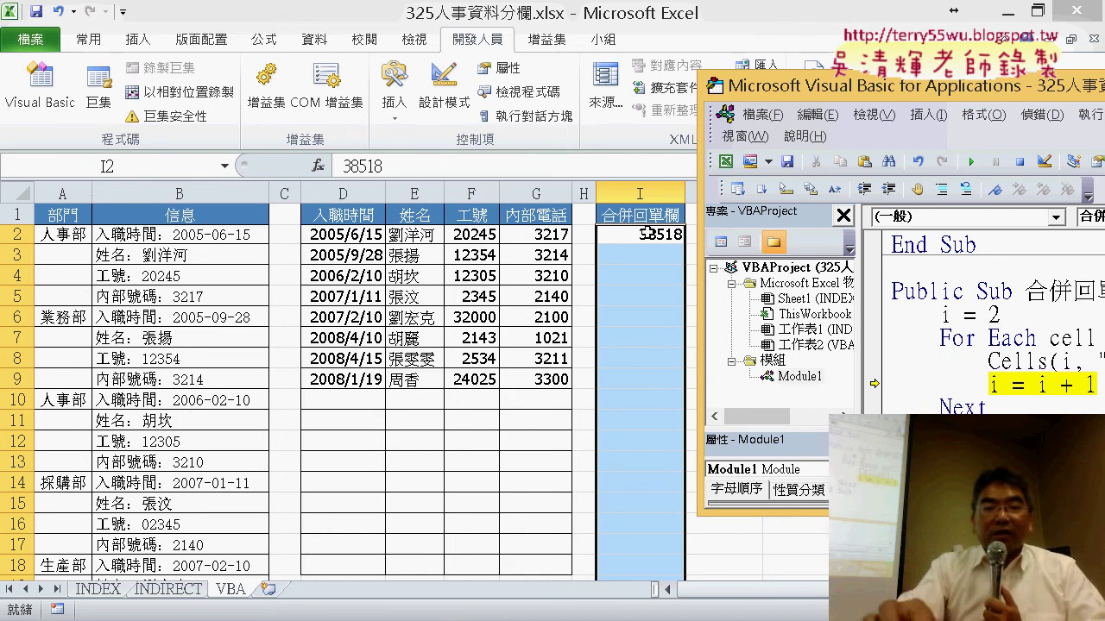
key("F8")
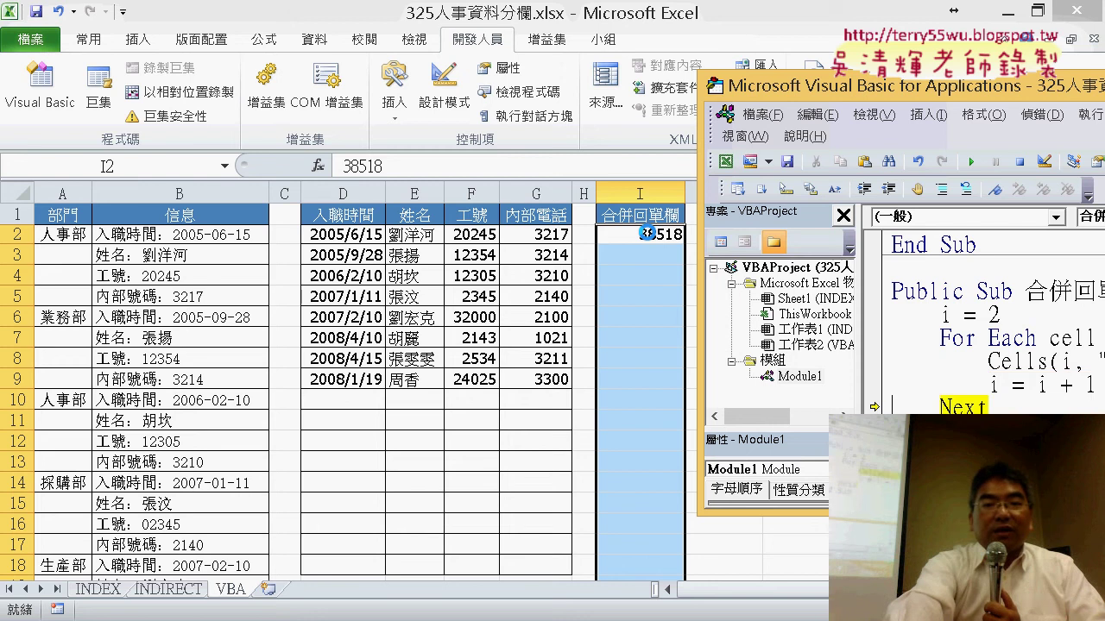
key("F8")
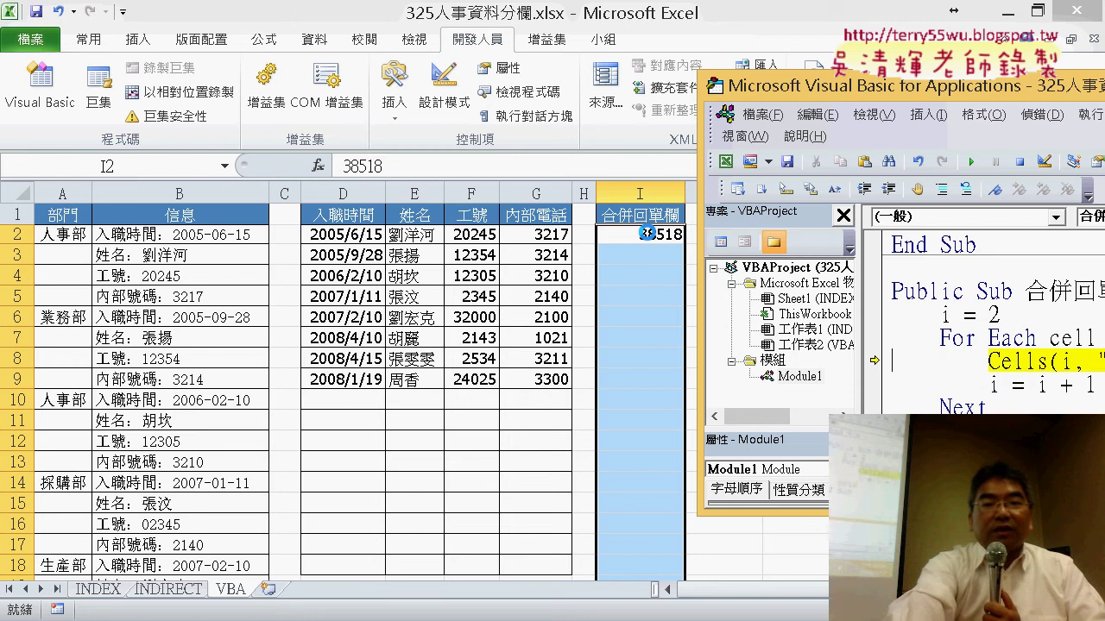
key("F8")
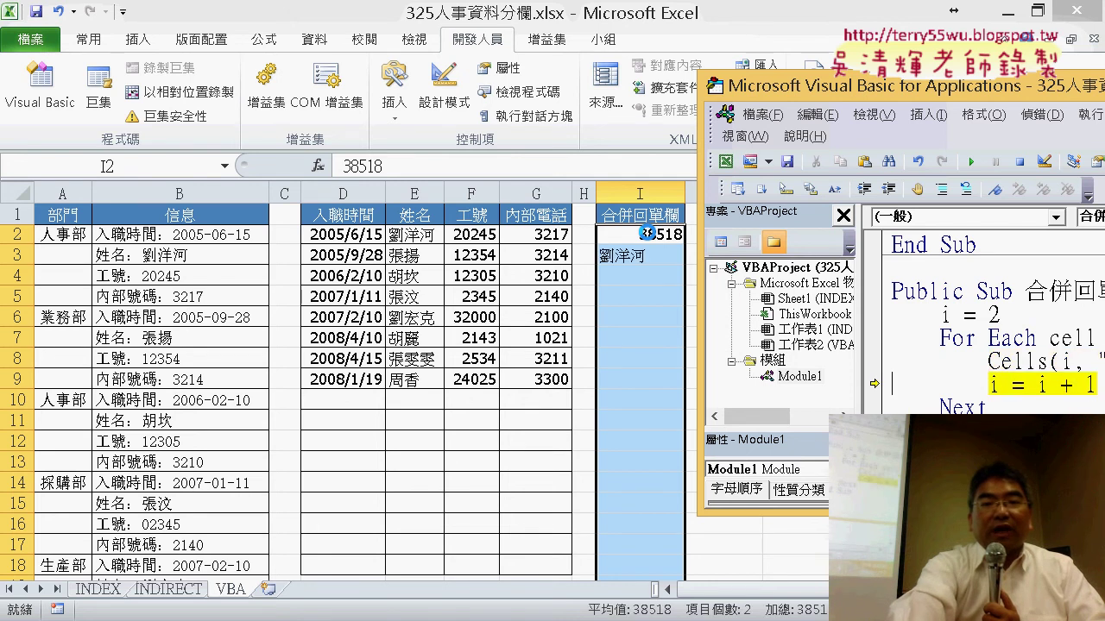
key("F8")
key("F8")
key("F8")
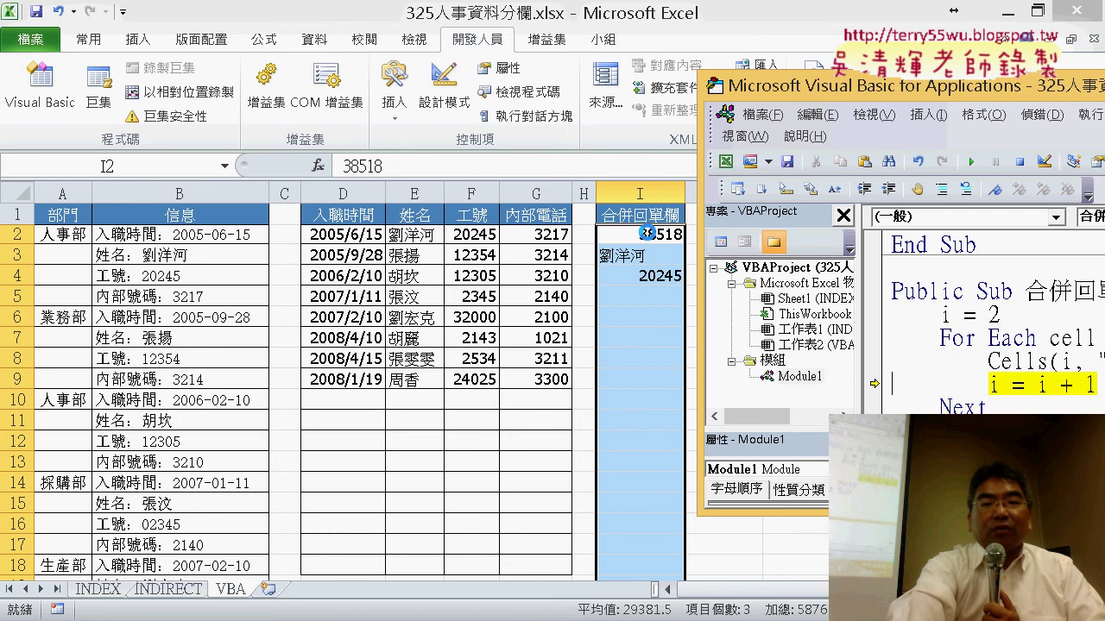
key("F8")
key("F8")
key("F8")
key("F8")
key("F8")
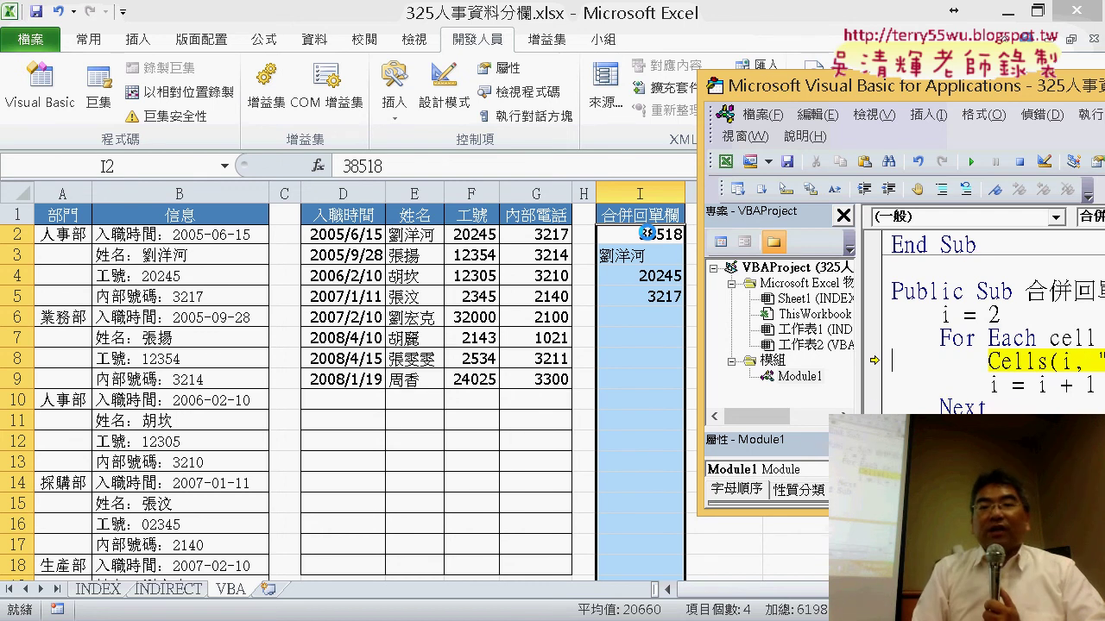
left_click(972, 163)
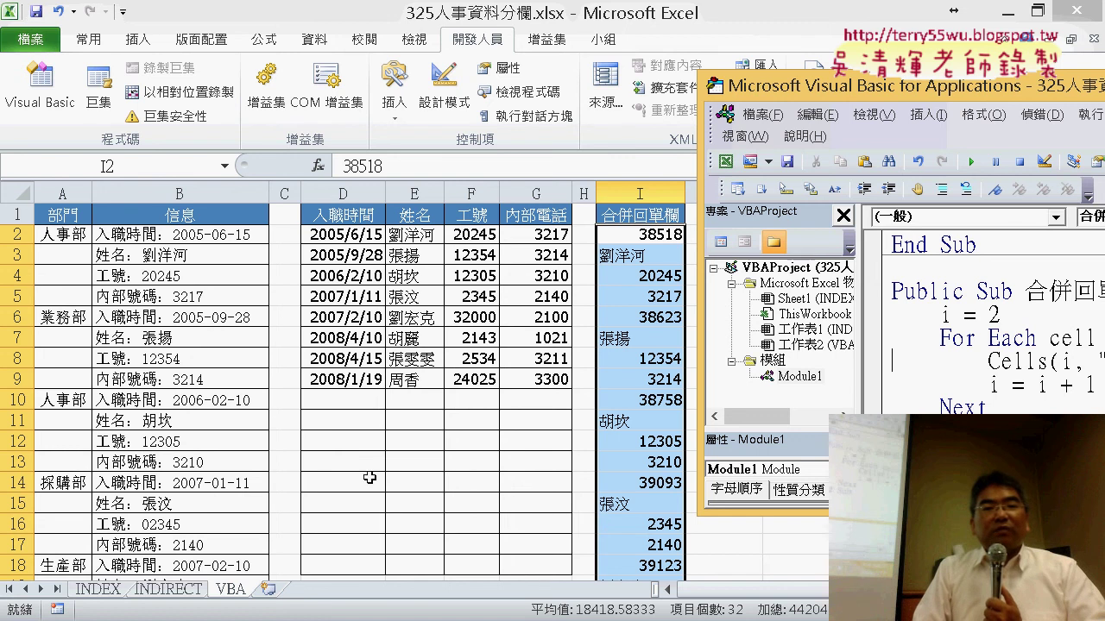
left_click(351, 231)
right_click(346, 230)
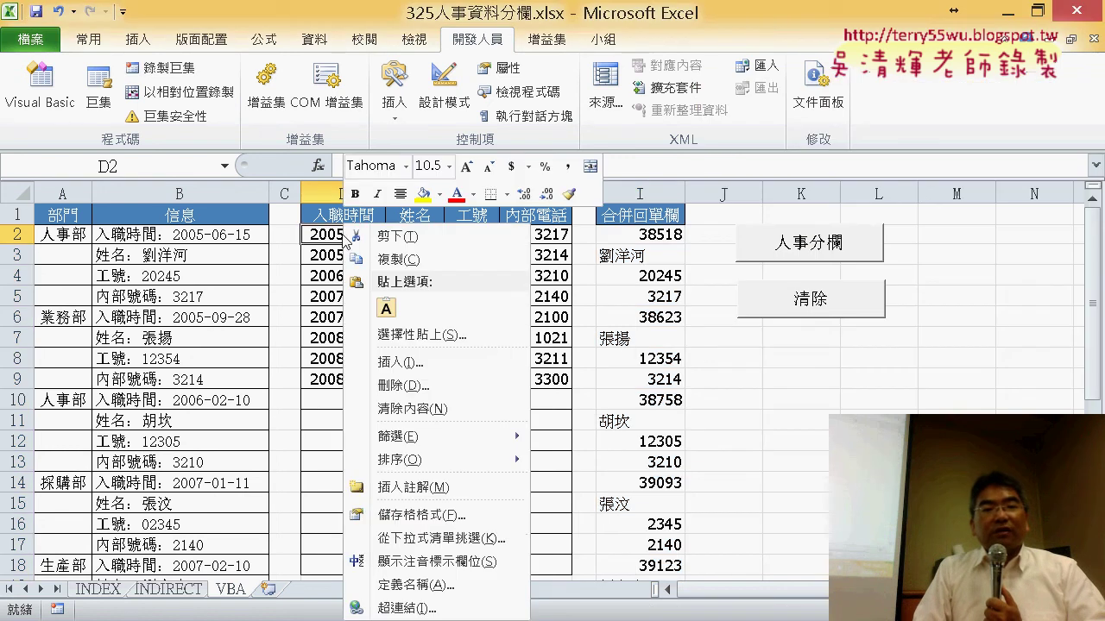
left_click(420, 517)
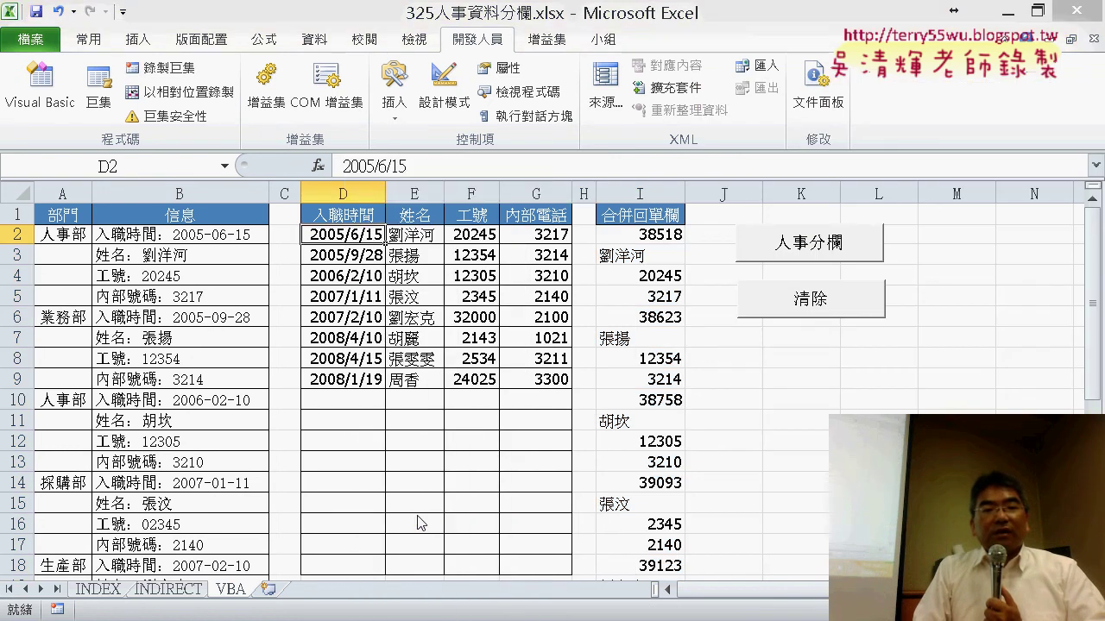
left_click(138, 391)
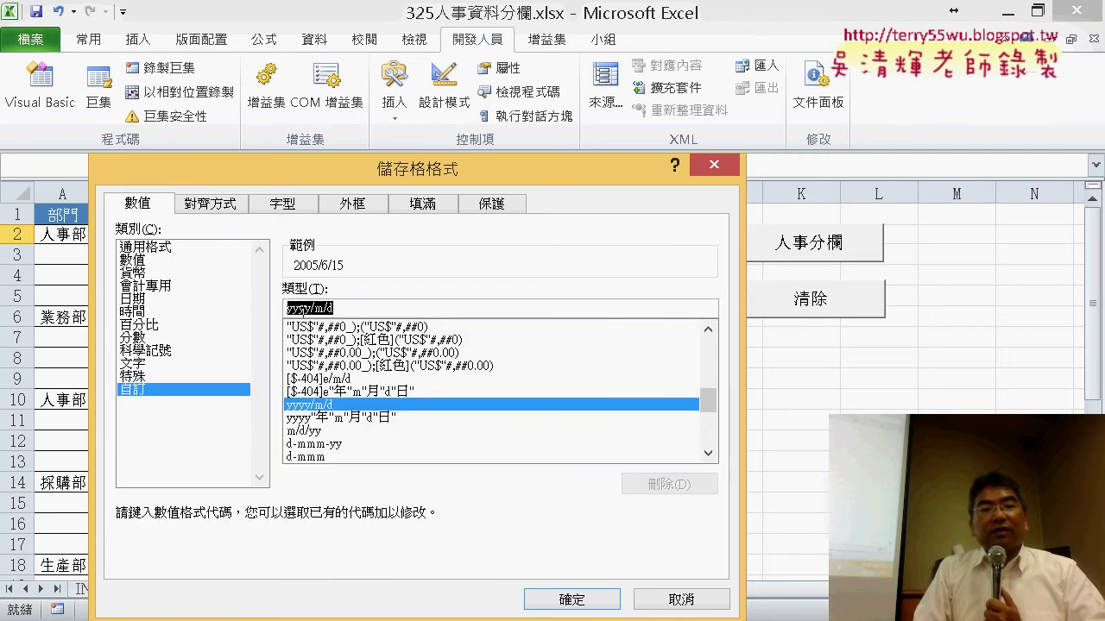
right_click(307, 309)
left_click(354, 350)
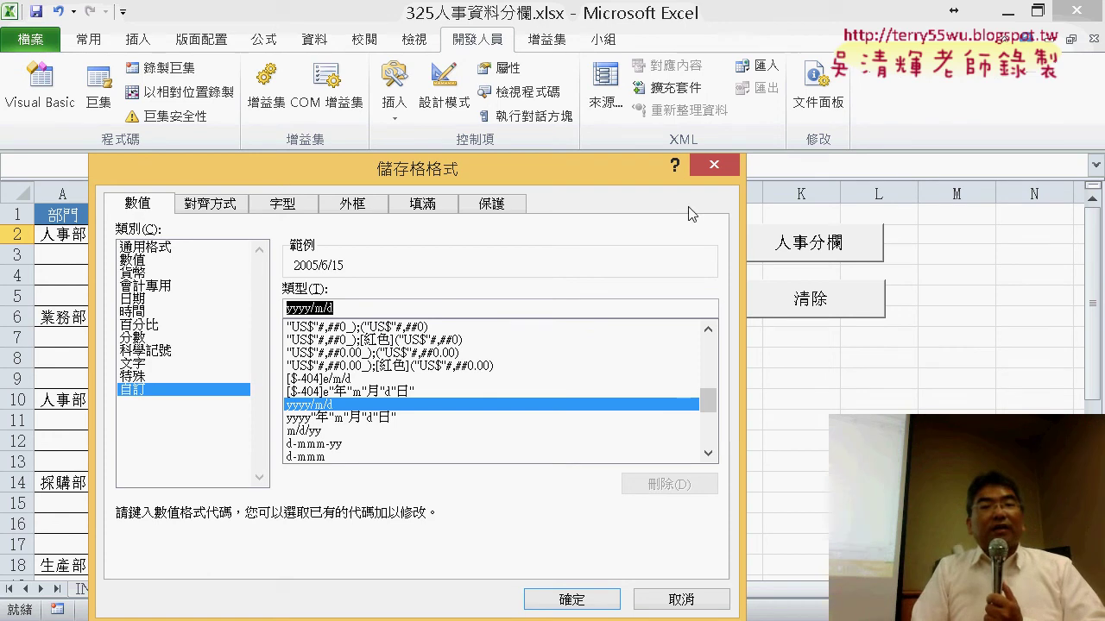
left_click(713, 165)
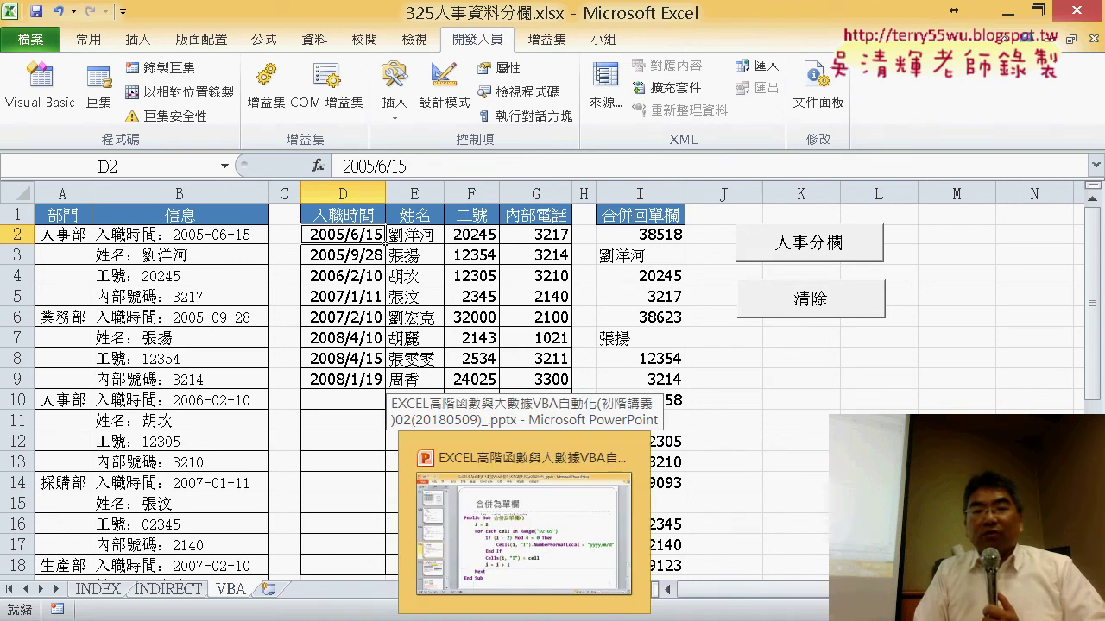
left_click(563, 499)
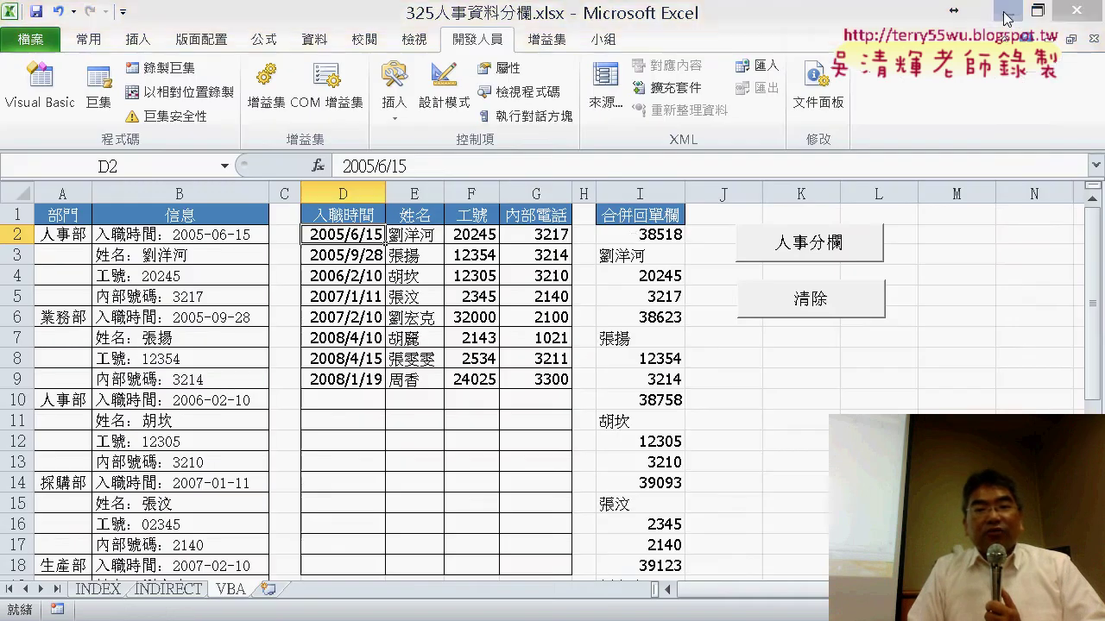
key("alt+Tab")
left_click(635, 237)
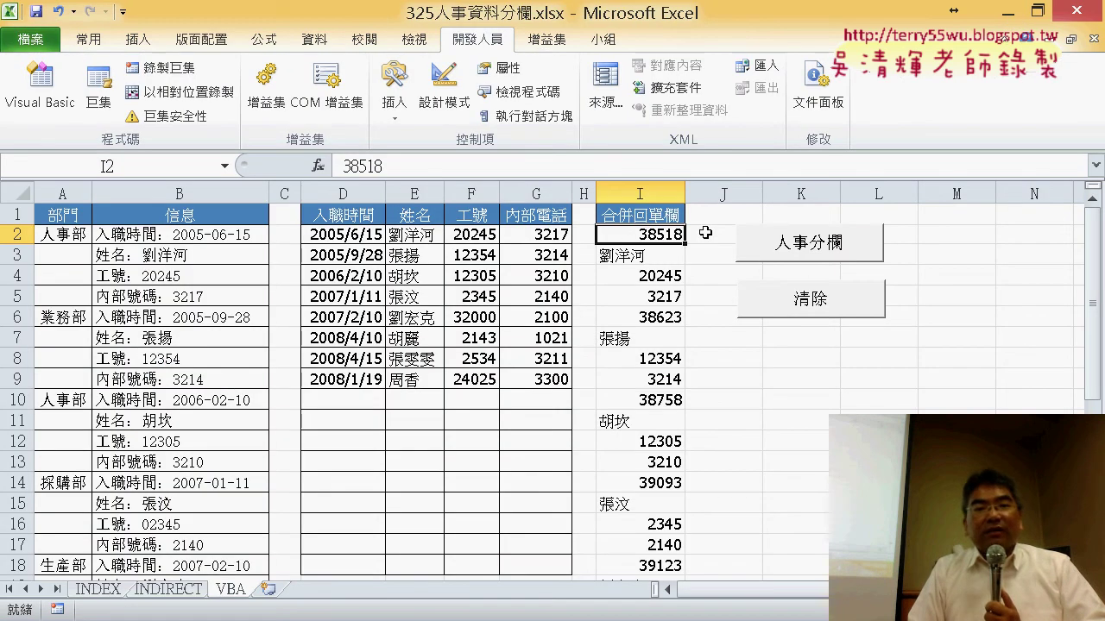
Open the button's assigned macro code in the VBA editor and enlarge the editor window.
right_click(783, 240)
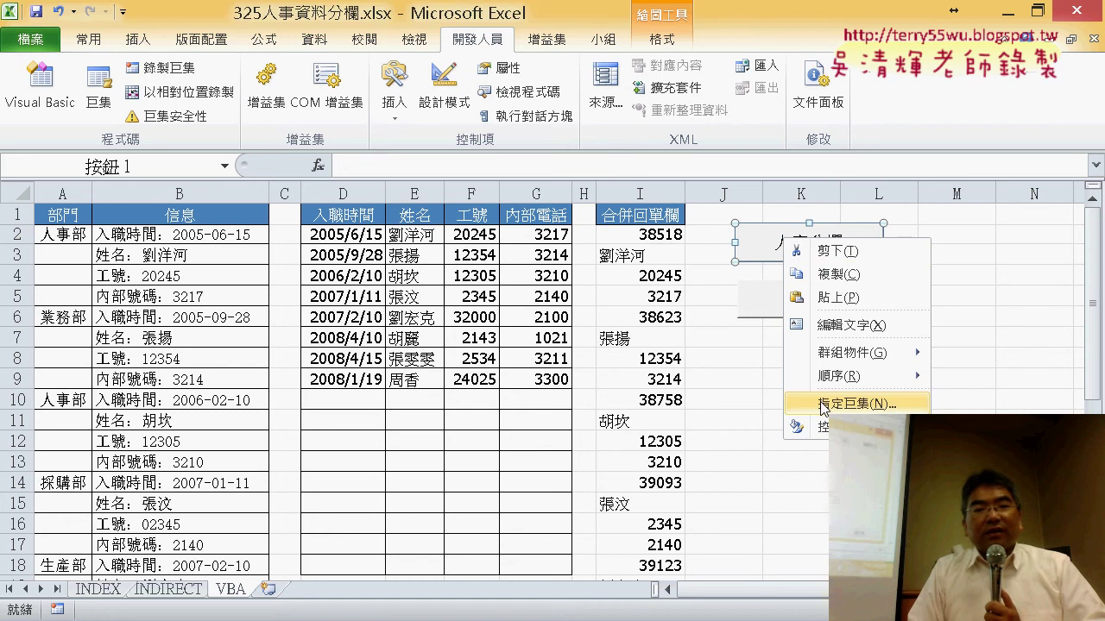
left_click(820, 404)
left_click(1004, 129)
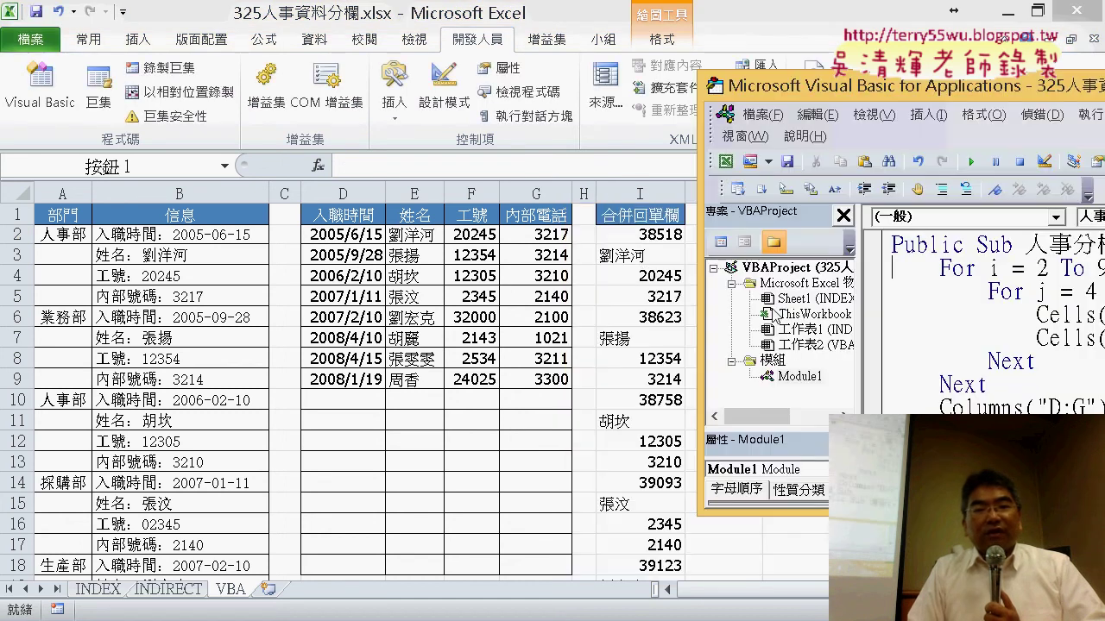
left_click_drag(854, 86, 262, 92)
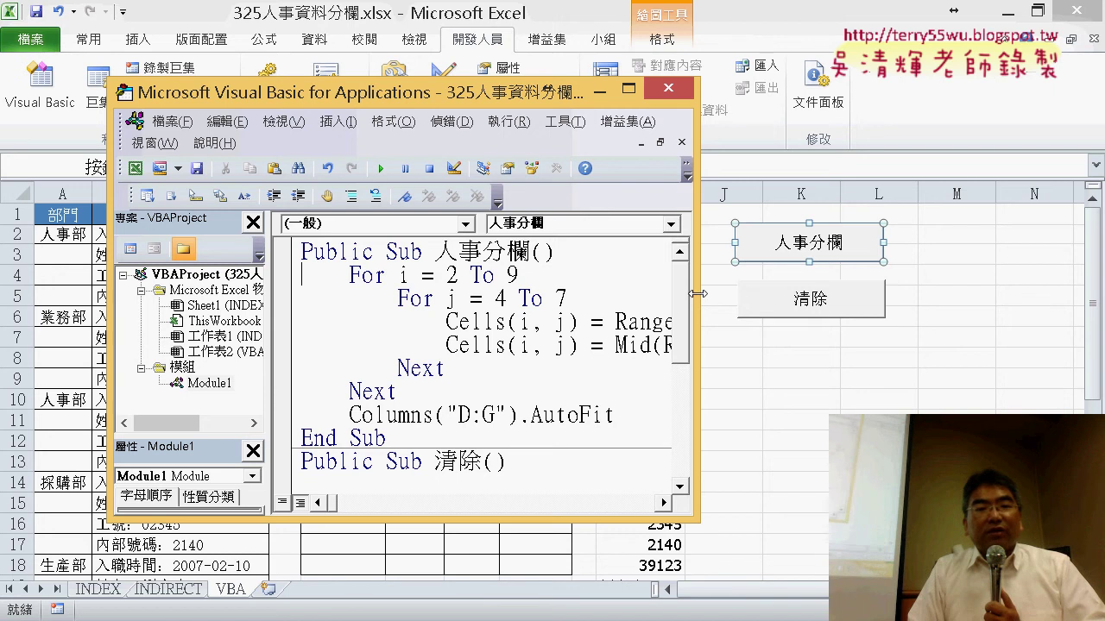
left_click_drag(698, 294, 977, 341)
scroll(591, 359, "down", 3)
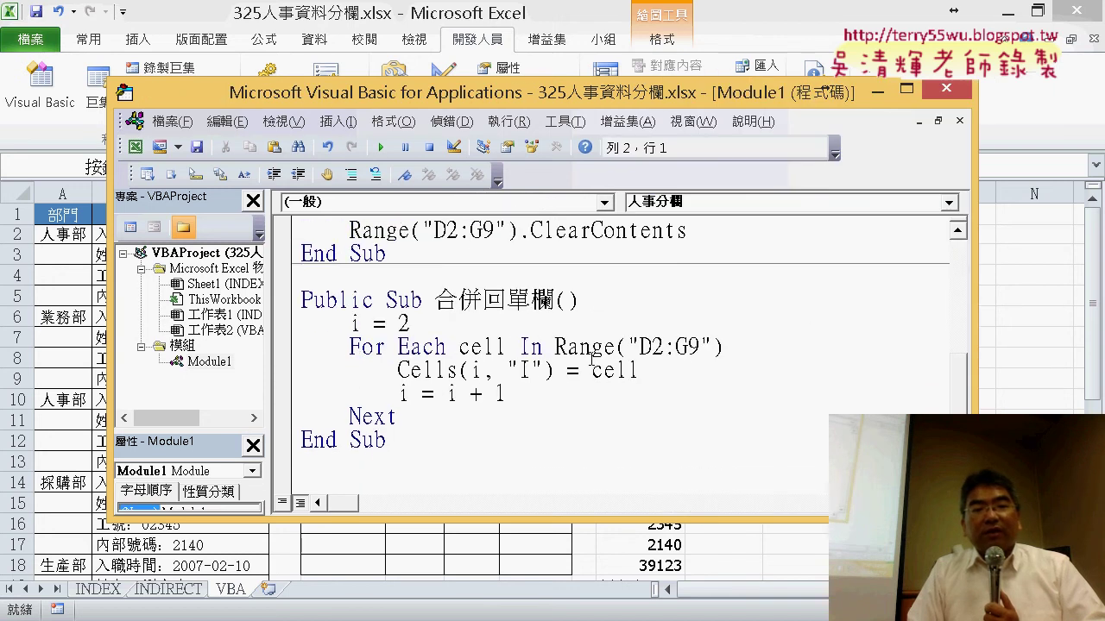
Add an If (i - 2) Mod 4 = 0 Then line after the cell assignment.
left_click(750, 348)
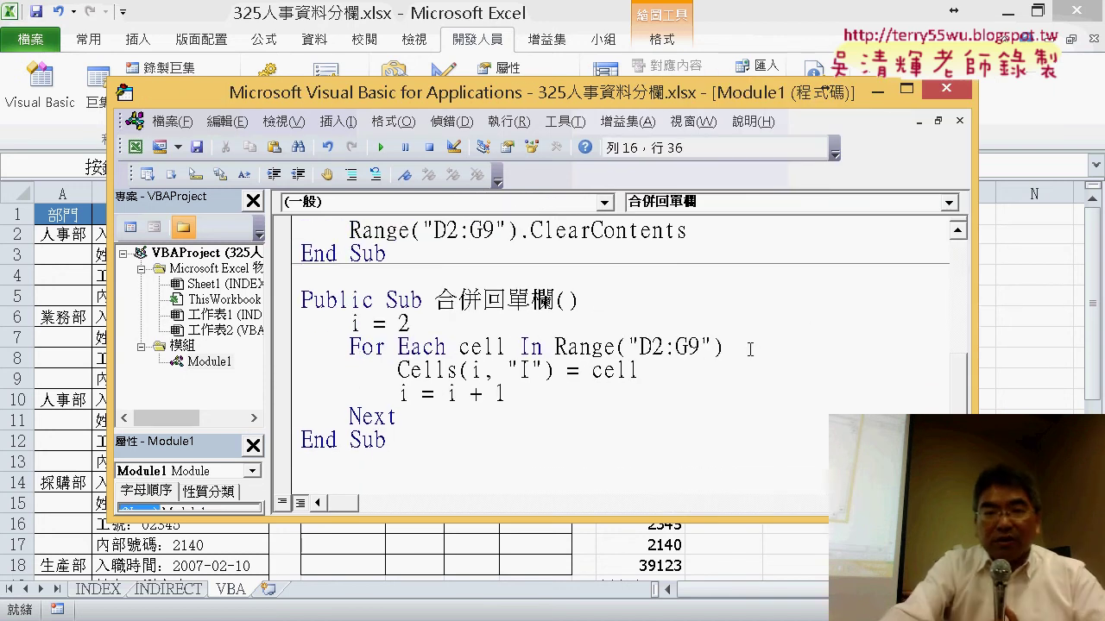
key("Return")
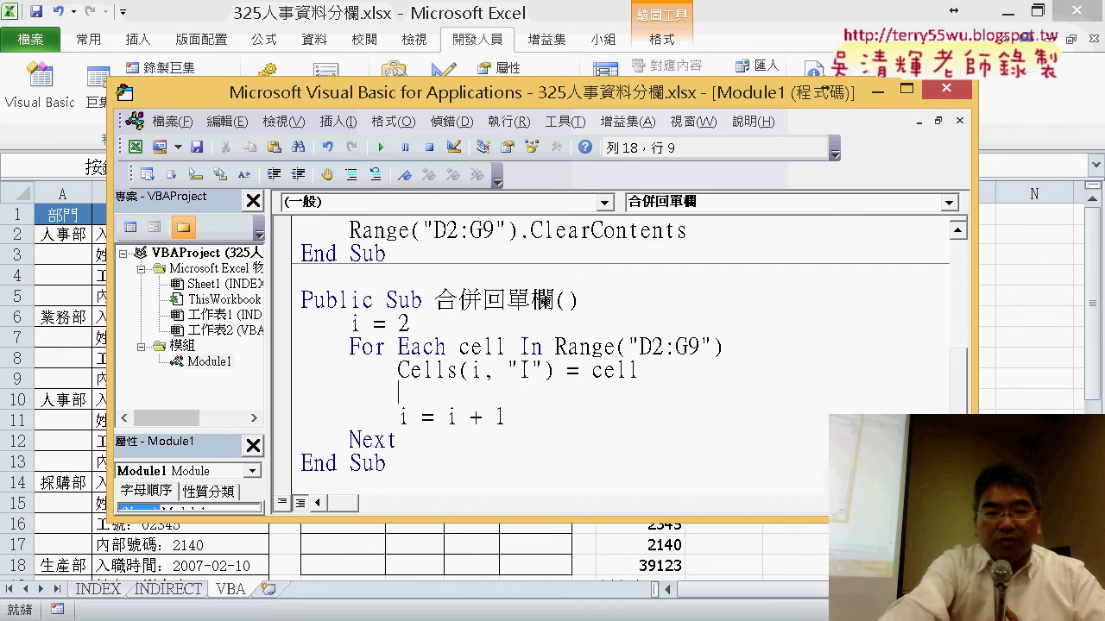
type("if ")
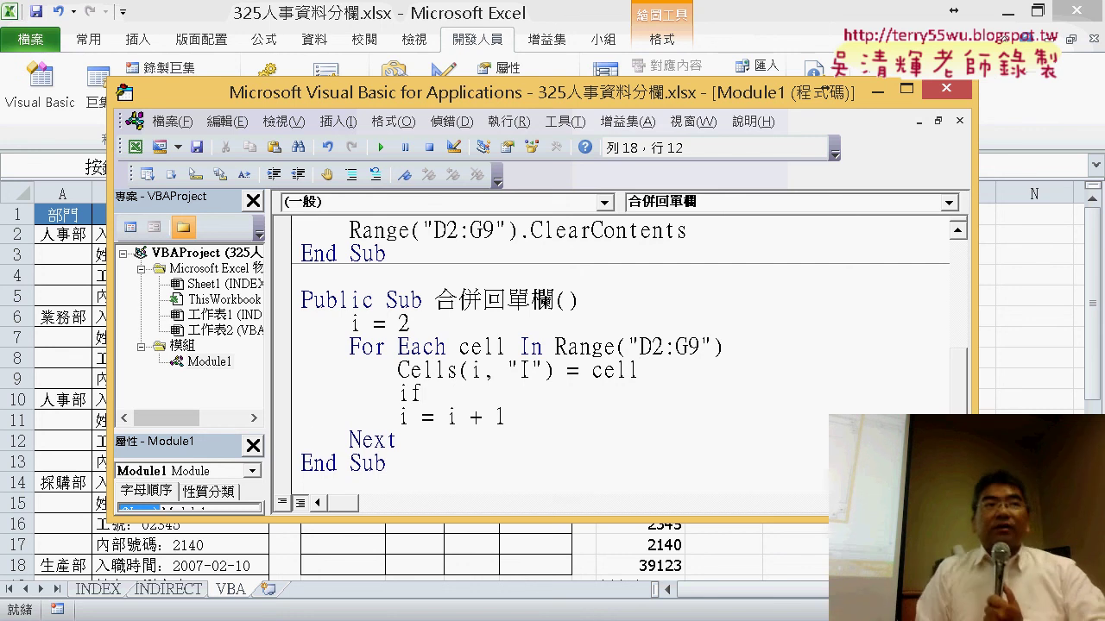
type("i")
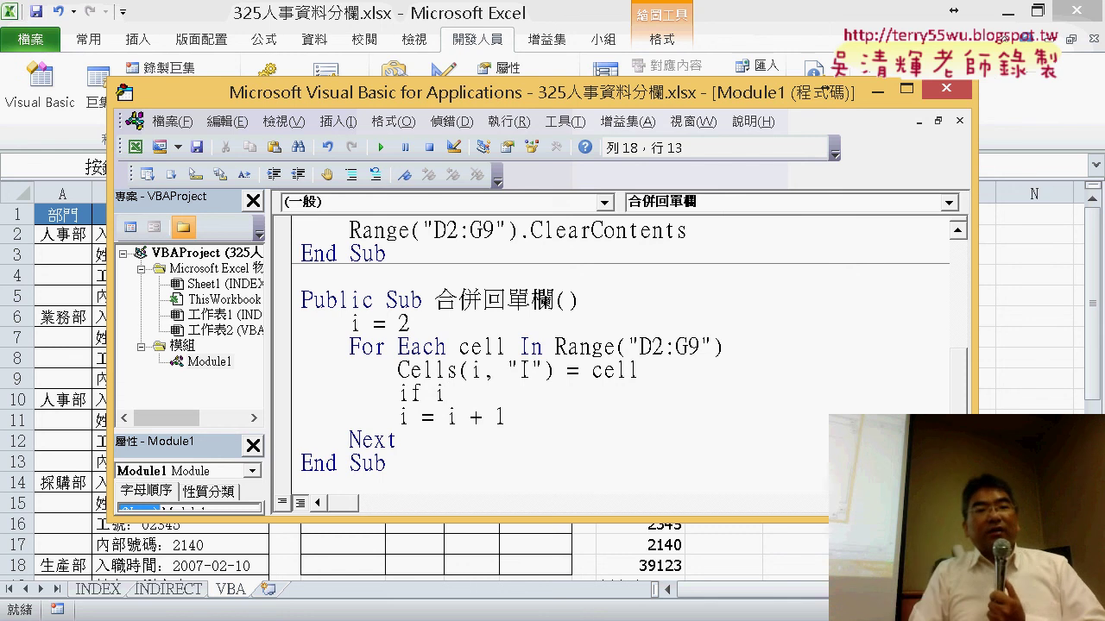
left_click_drag(569, 91, 677, 401)
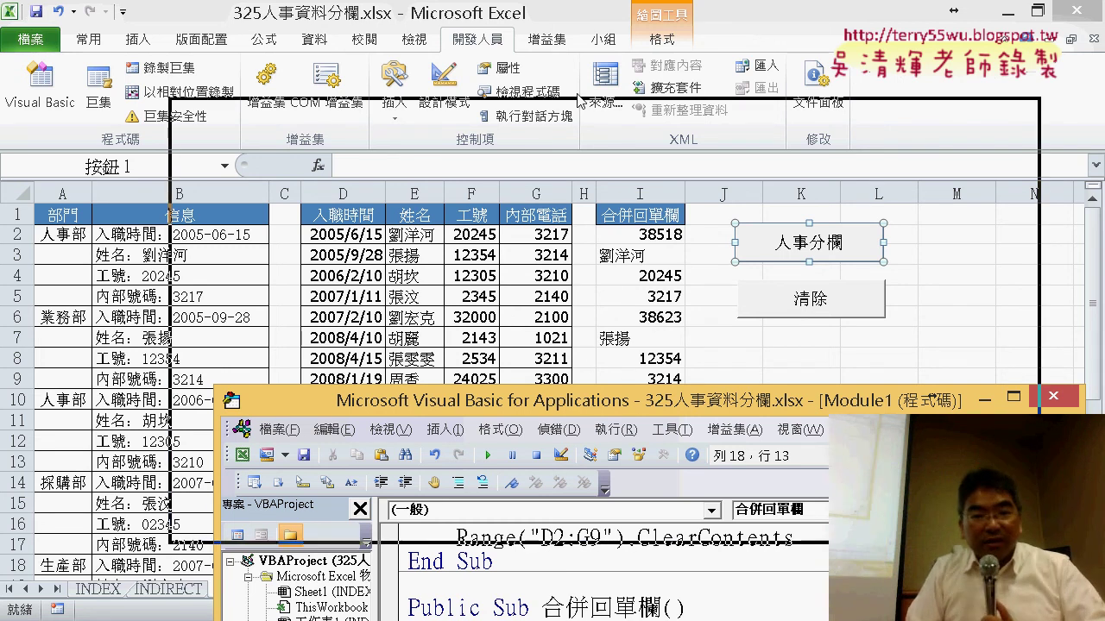
left_click_drag(629, 404, 569, 81)
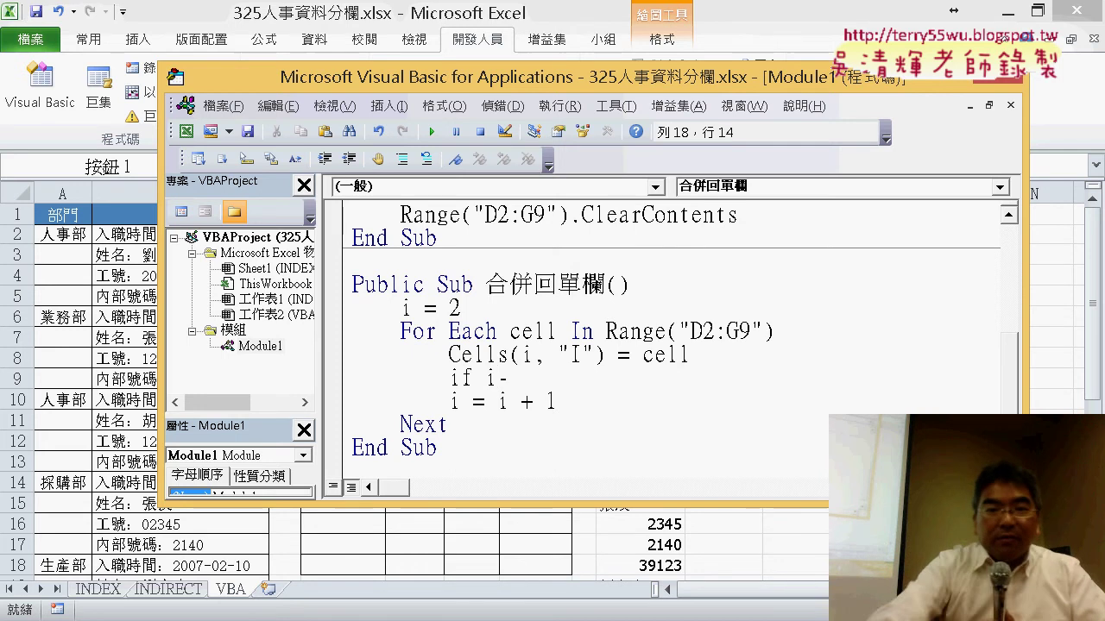
type("2")
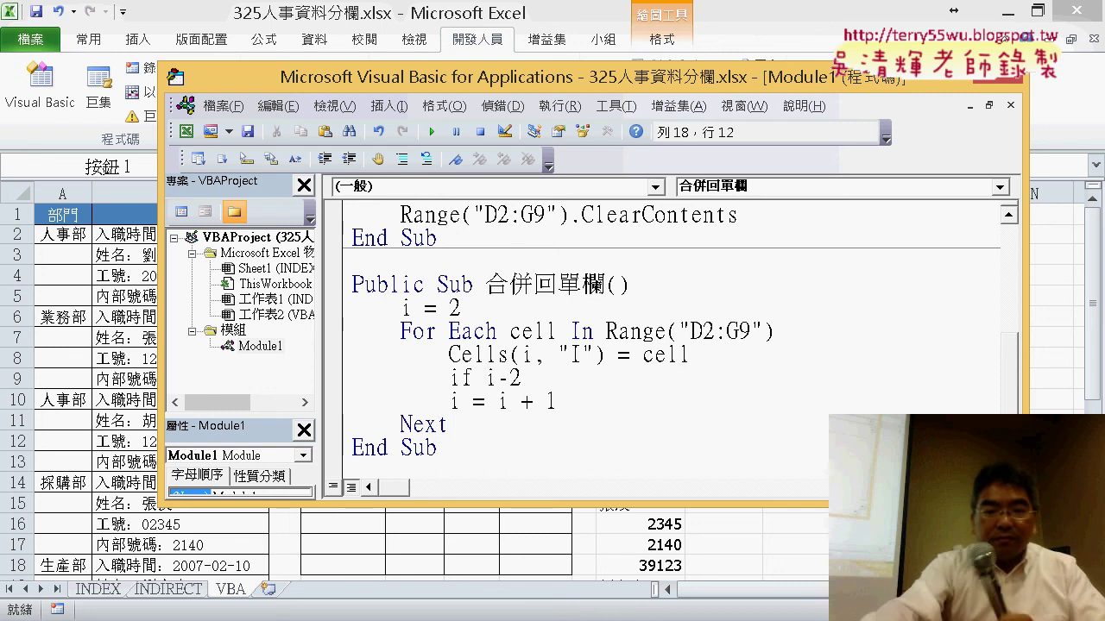
type("(")
key("Down")
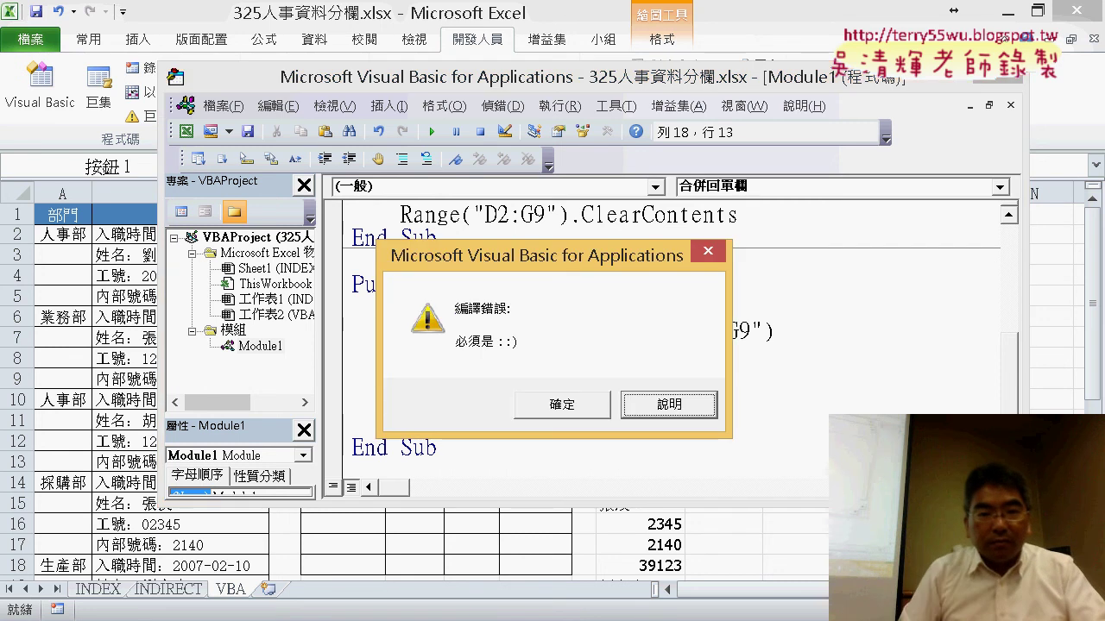
left_click(562, 404)
type("i-2) m")
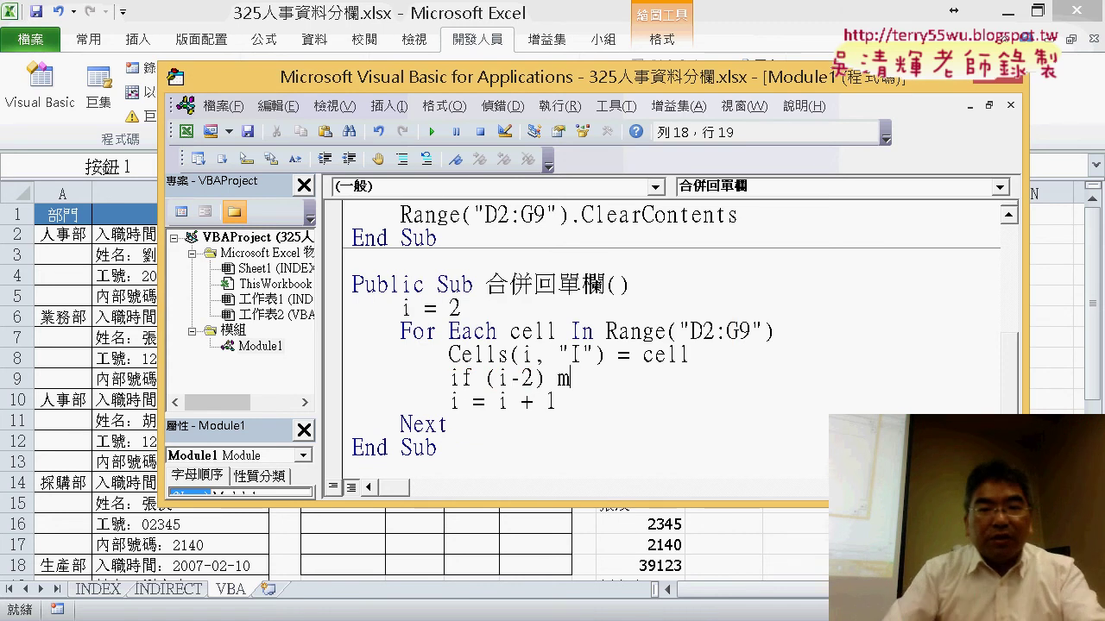
type("od 4")
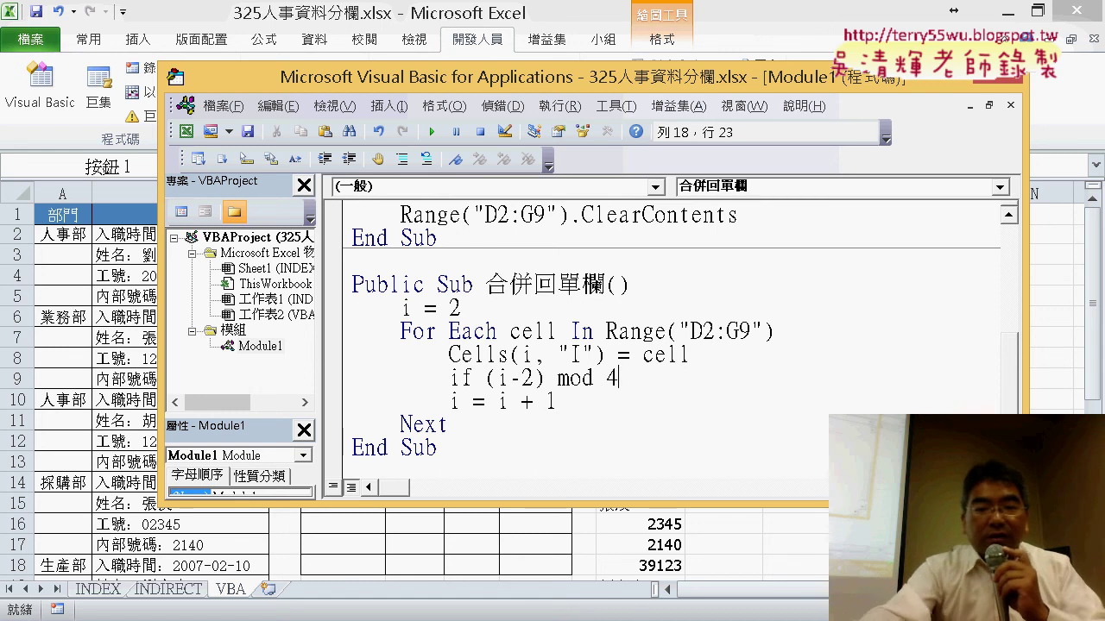
type("t")
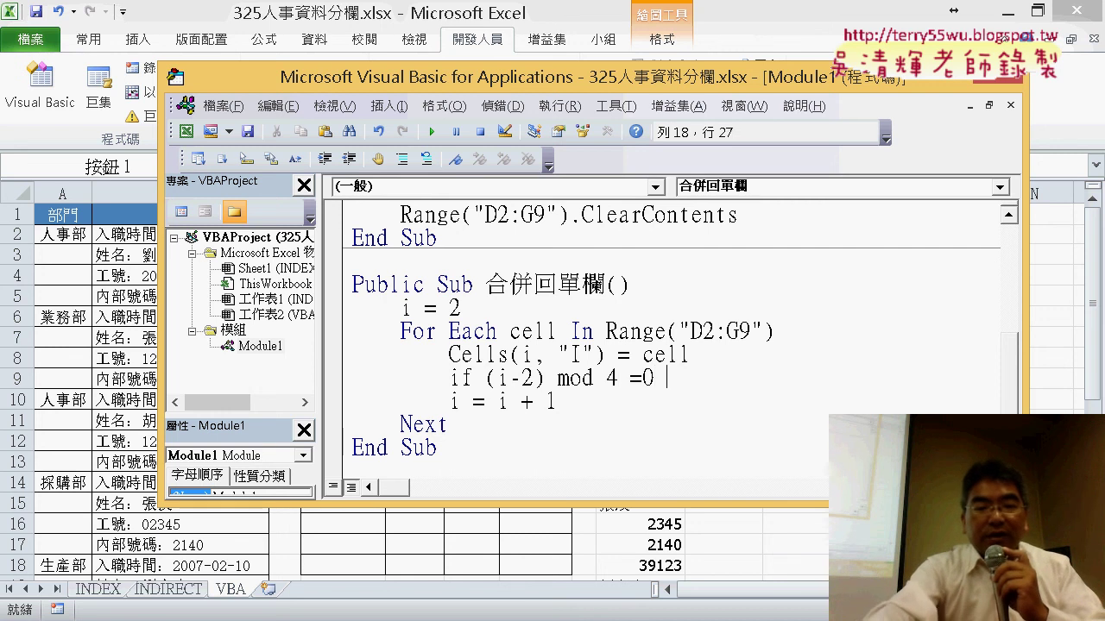
type("he")
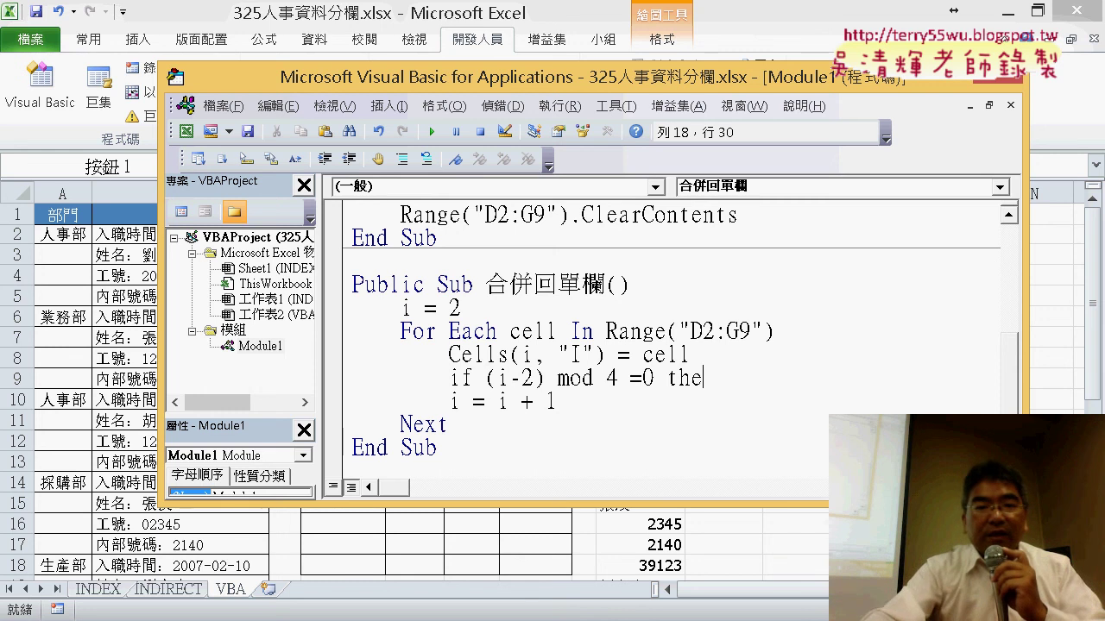
key("Return")
key("Return")
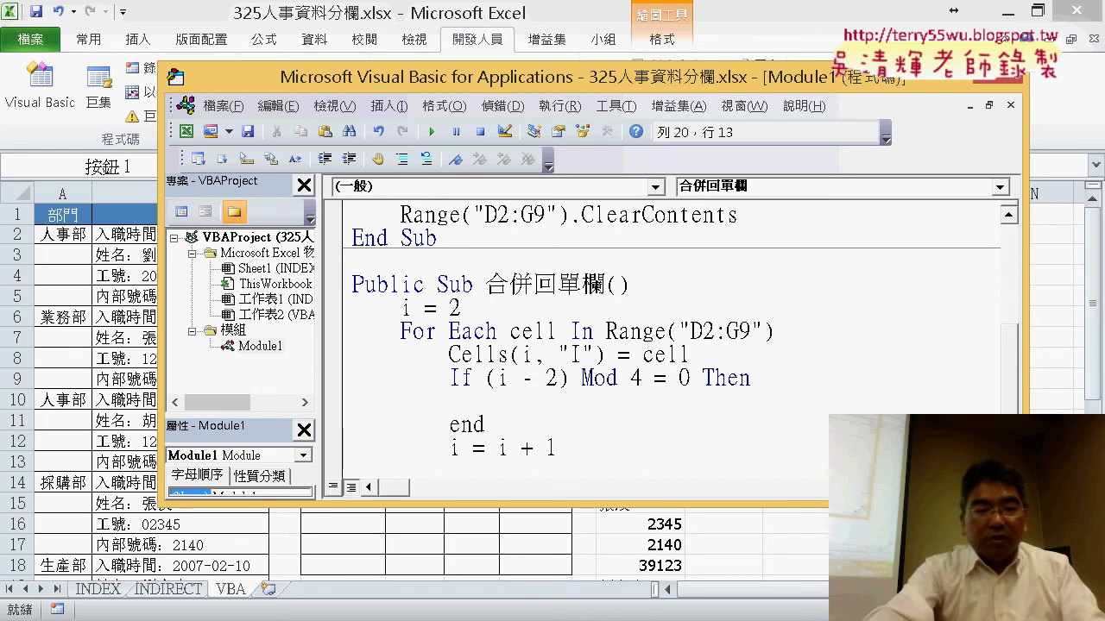
Close the block with End If and put Cells.NumberFormatLocal = "yyyy/m/d" inside it.
type("if")
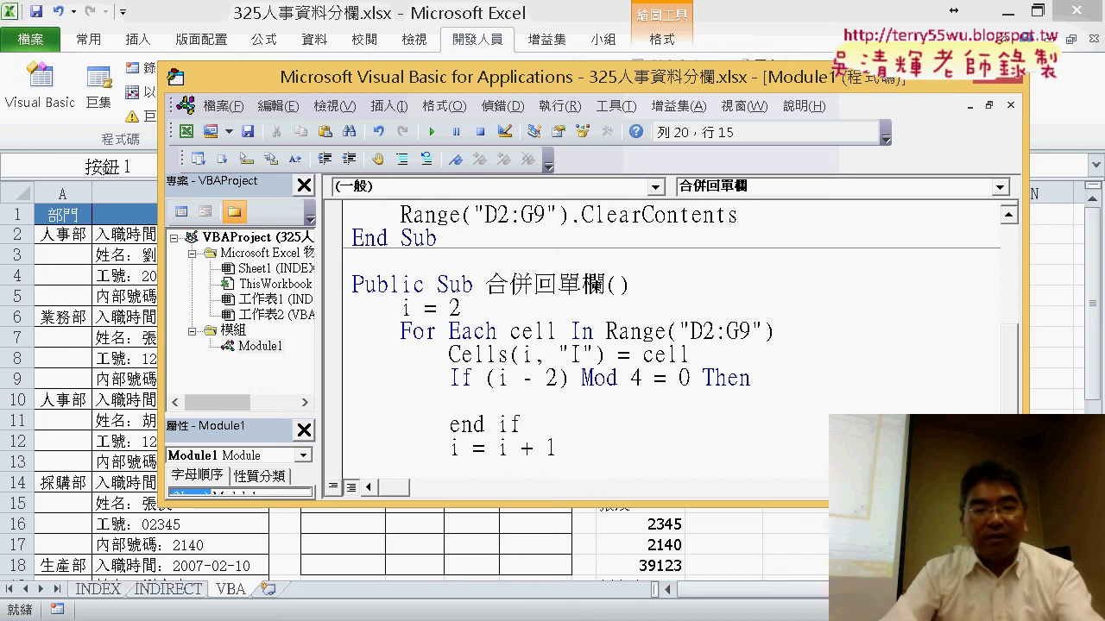
key("Up")
key("Tab")
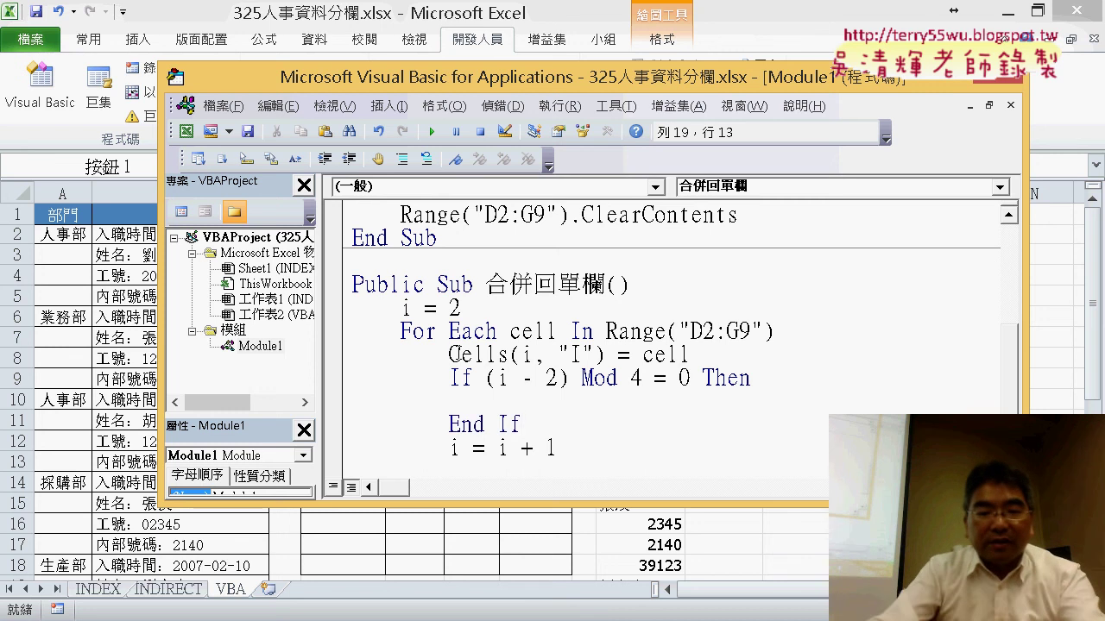
type("cells")
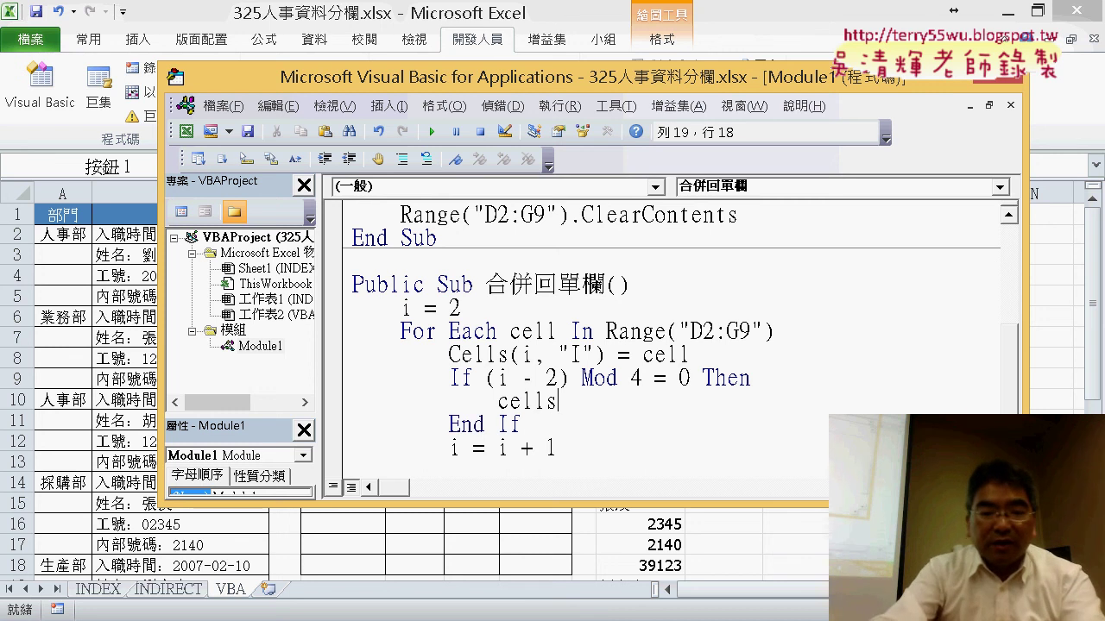
type(".n")
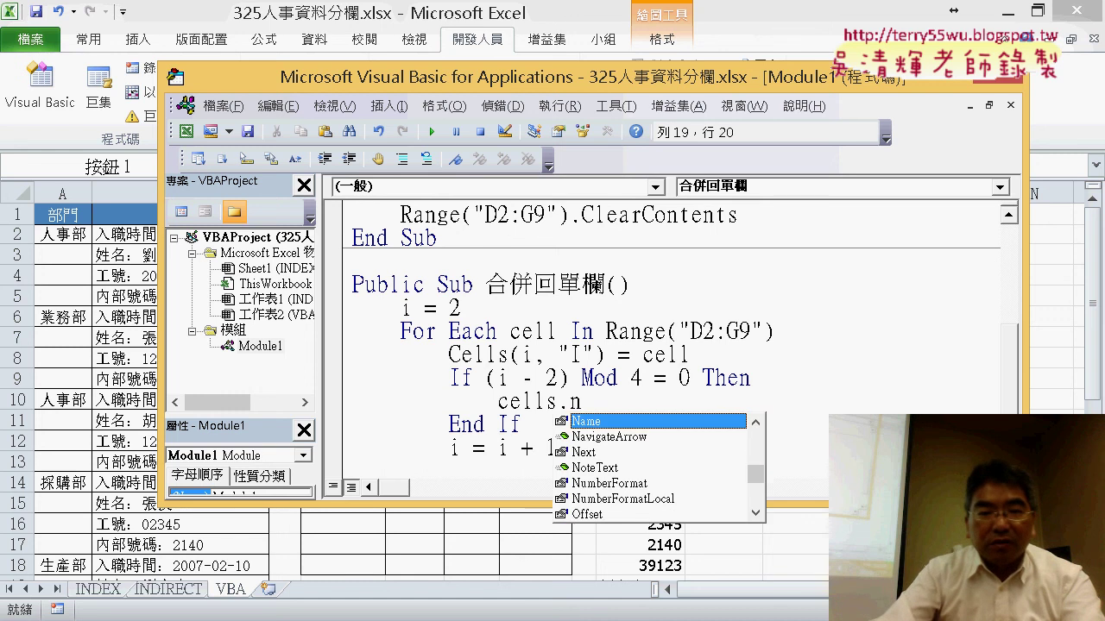
key("Down")
key("Down")
key("Down")
key("Down")
key("Down")
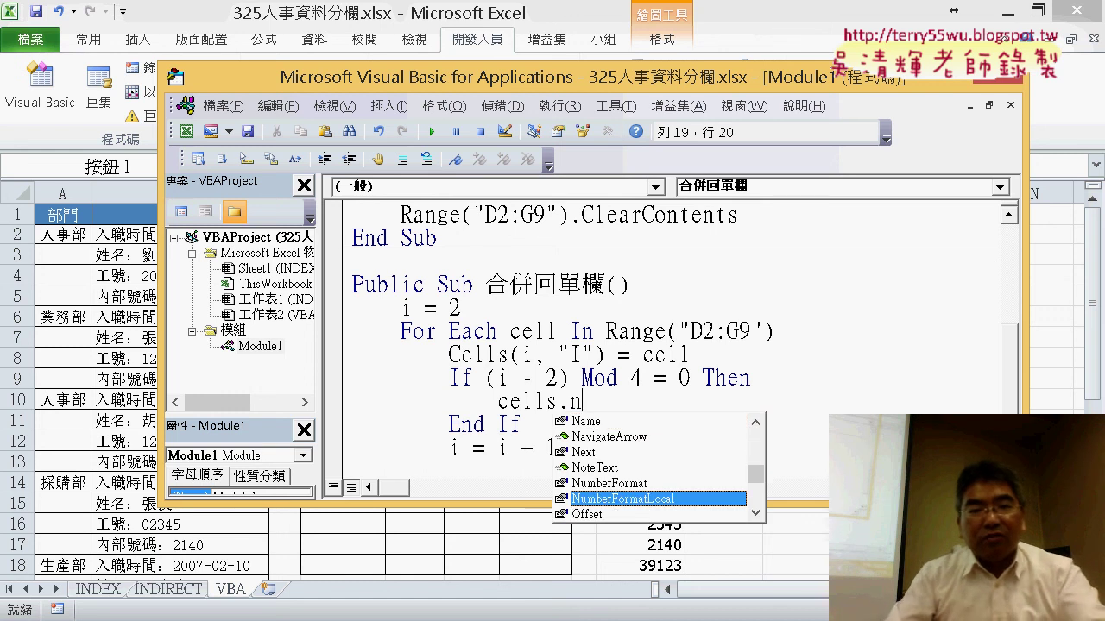
key("space")
type("=")
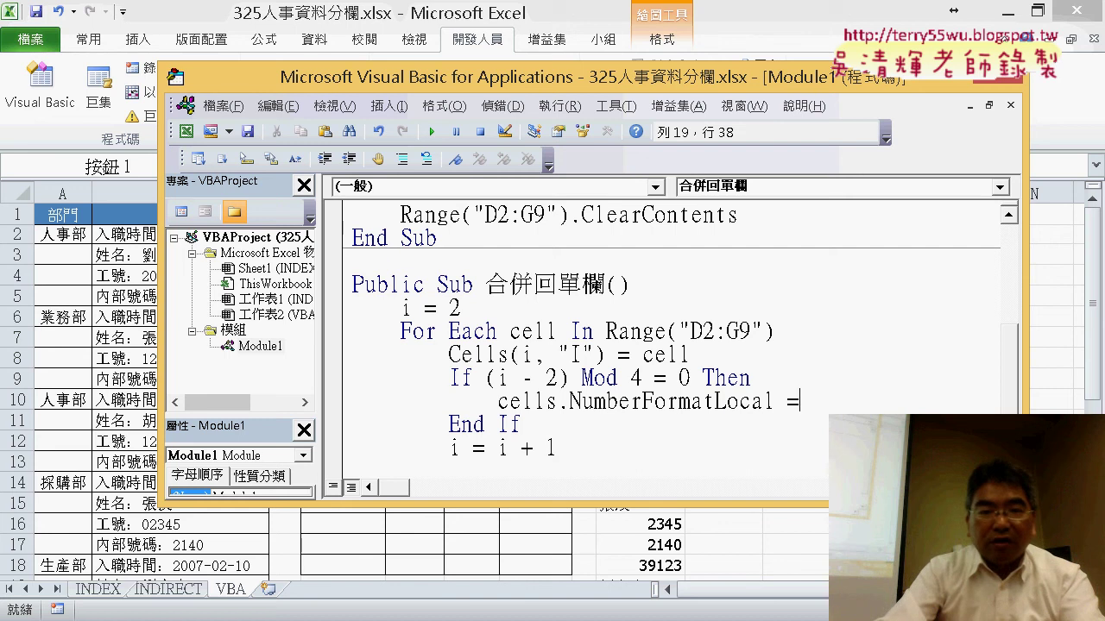
key("Left")
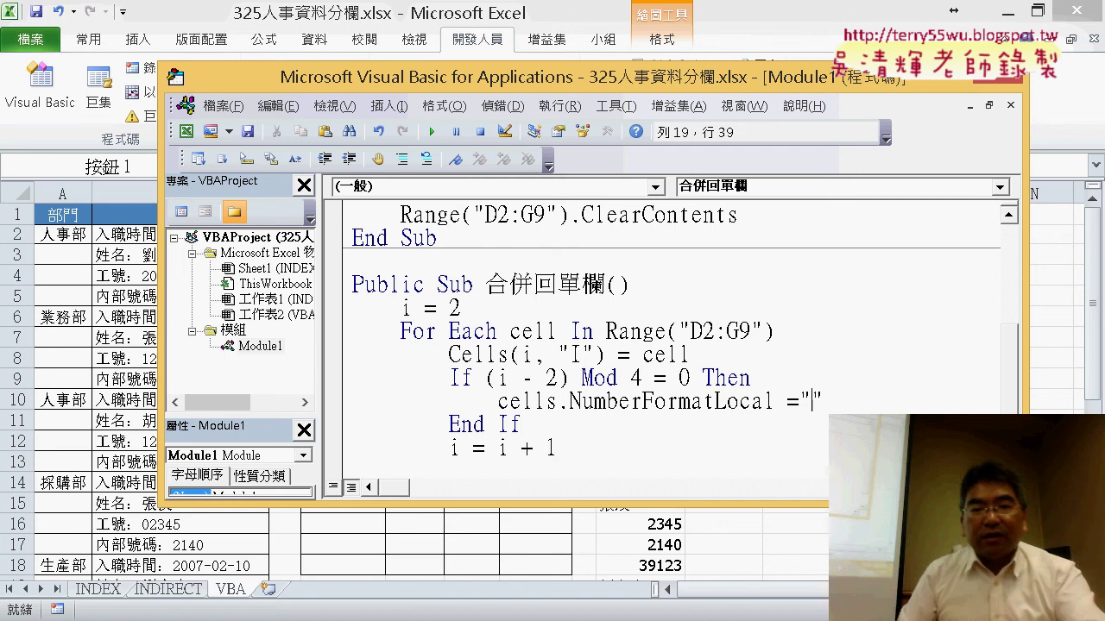
type("yyyy/m/d")
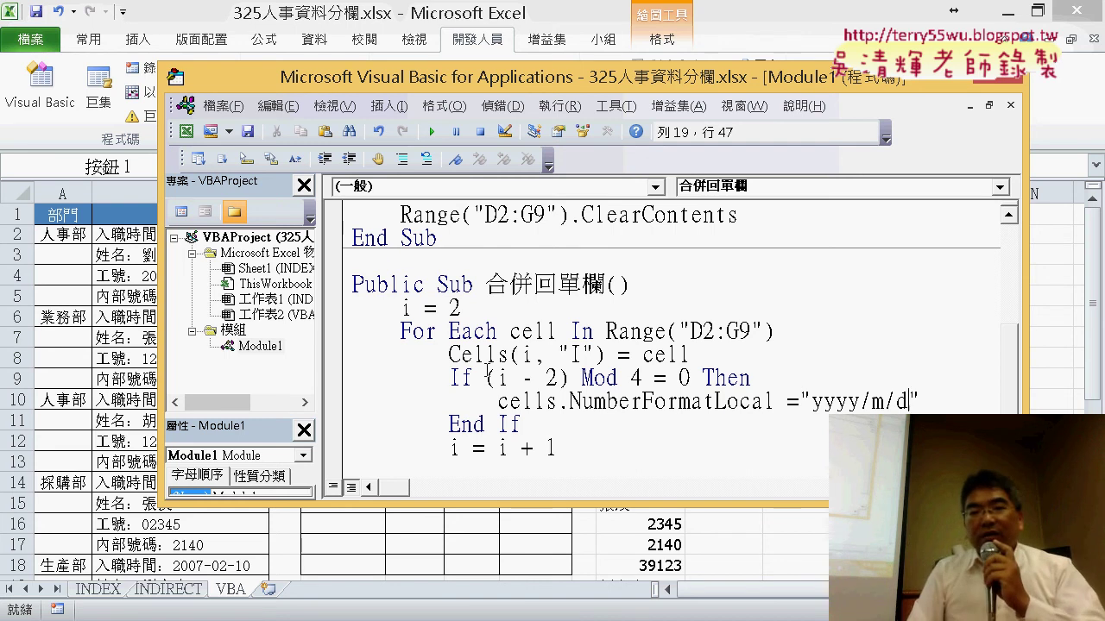
left_click_drag(914, 411, 811, 401)
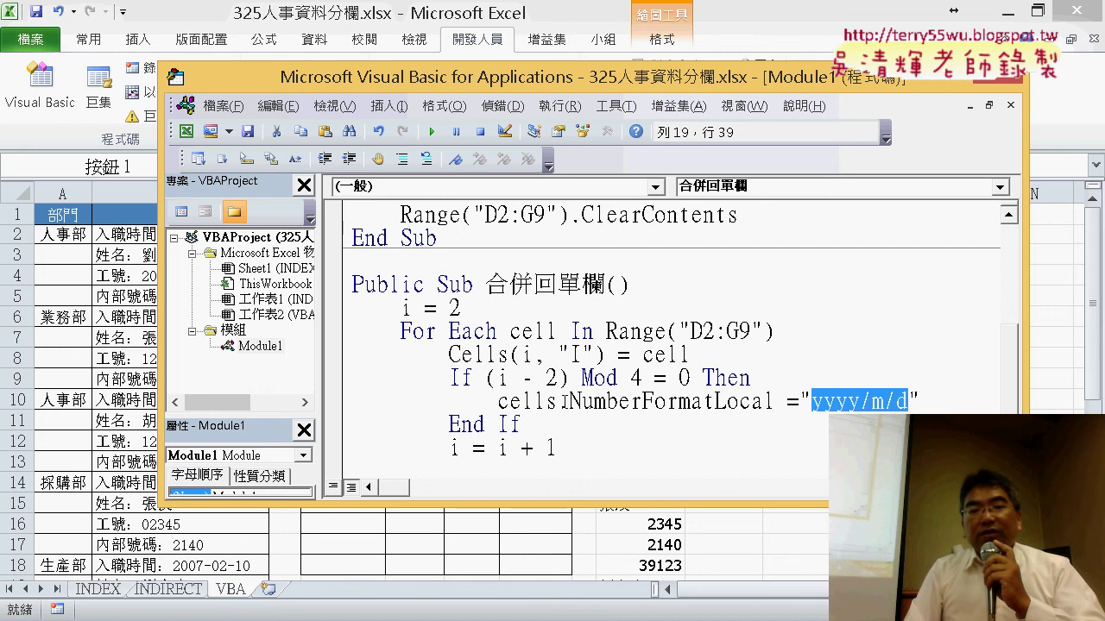
left_click(561, 377)
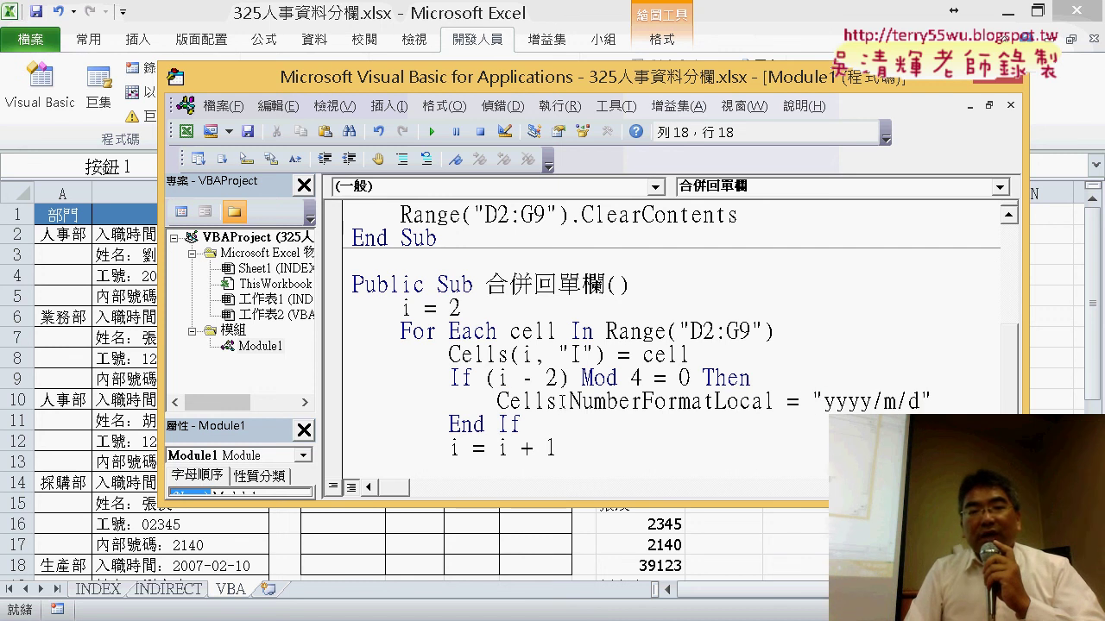
left_click(562, 402)
Check the Cells(i, "I") arguments and (i - 2) condition, then return to the worksheet.
mouse_move(607, 355)
left_mouse_down()
mouse_move(510, 354)
mouse_move(558, 413)
left_mouse_up()
type("(i, \"I\")")
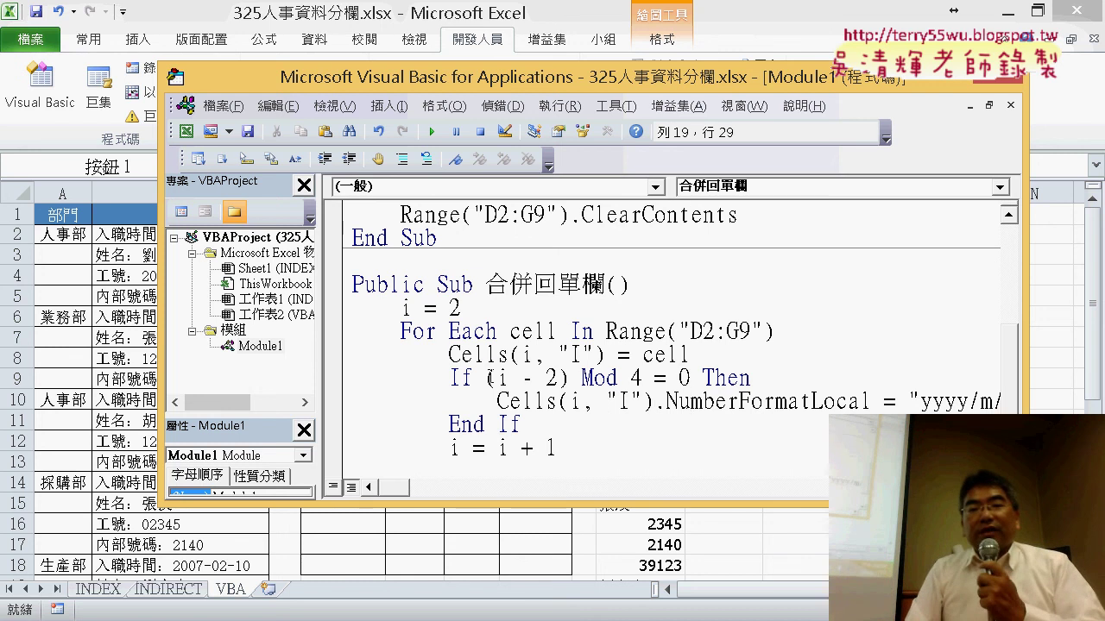
left_click_drag(487, 378, 569, 378)
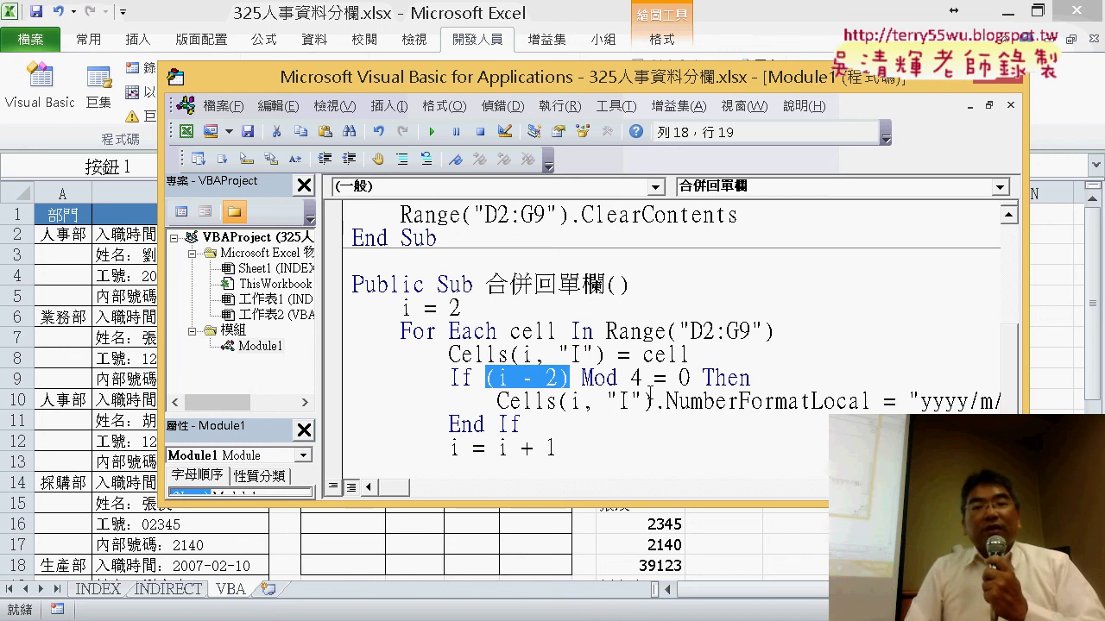
left_click(748, 402)
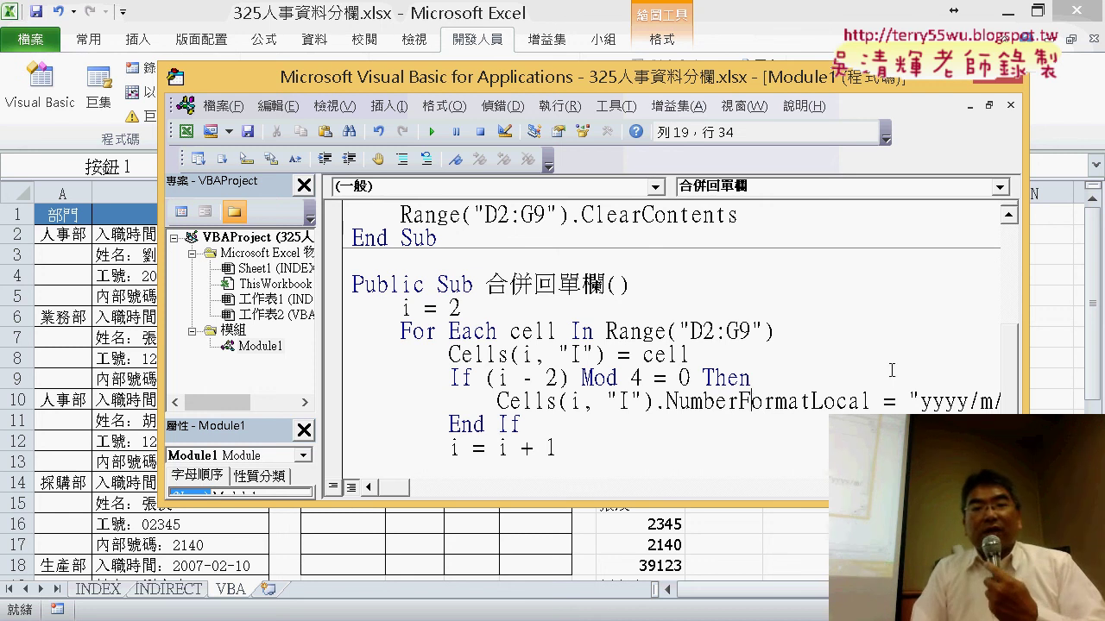
left_click_drag(673, 86, 388, 105)
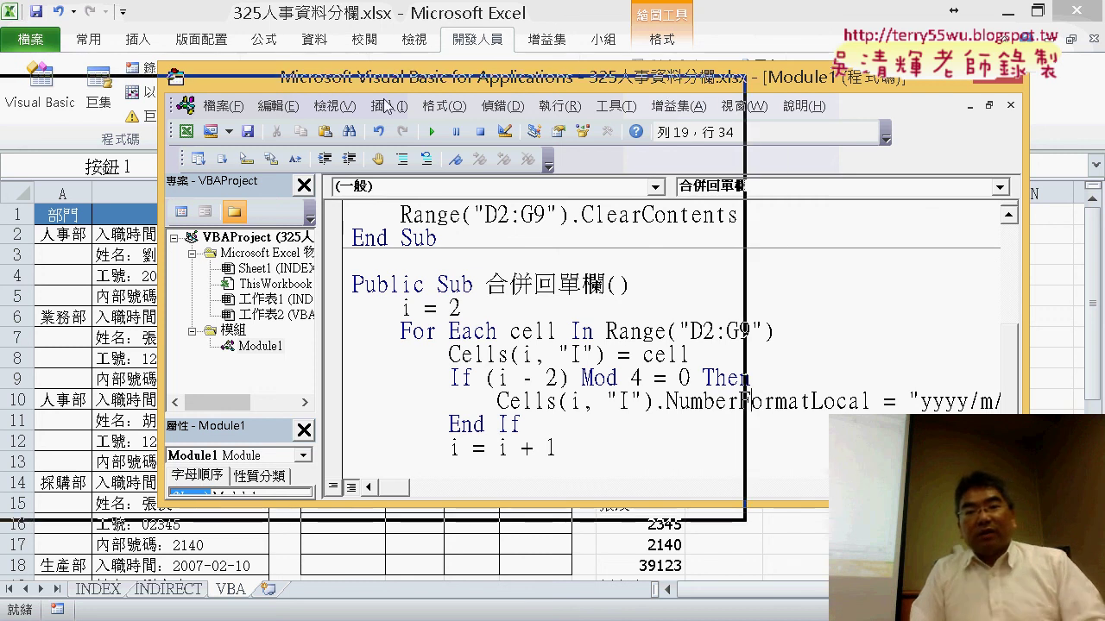
key("alt+F11")
Copy the 清除 button and paste the copy at cell J7.
right_click(825, 300)
key("Escape")
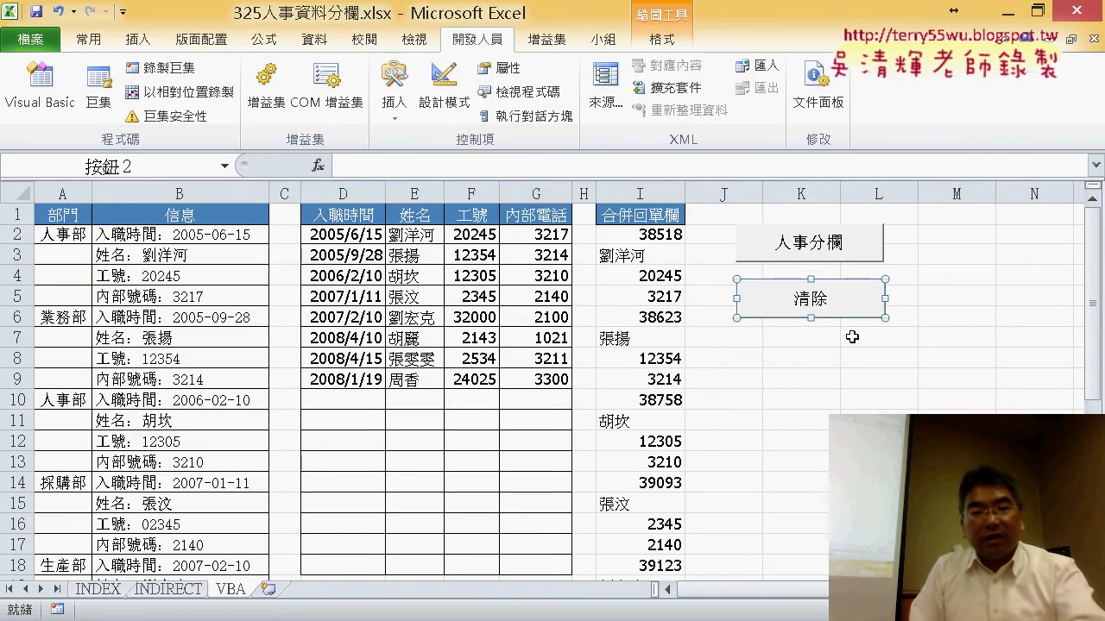
left_click(749, 350)
left_click(751, 334)
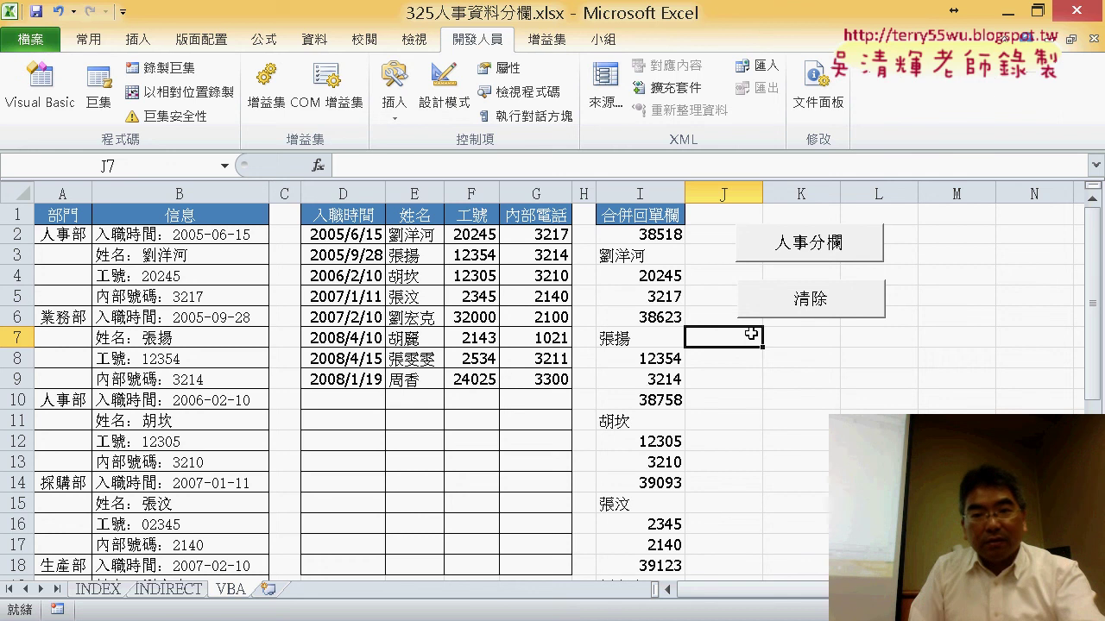
key("ctrl+v")
Assign the 合併回單欄 macro to the copy, caption it 合併回單欄, and run it.
right_click(880, 354)
left_click(932, 485)
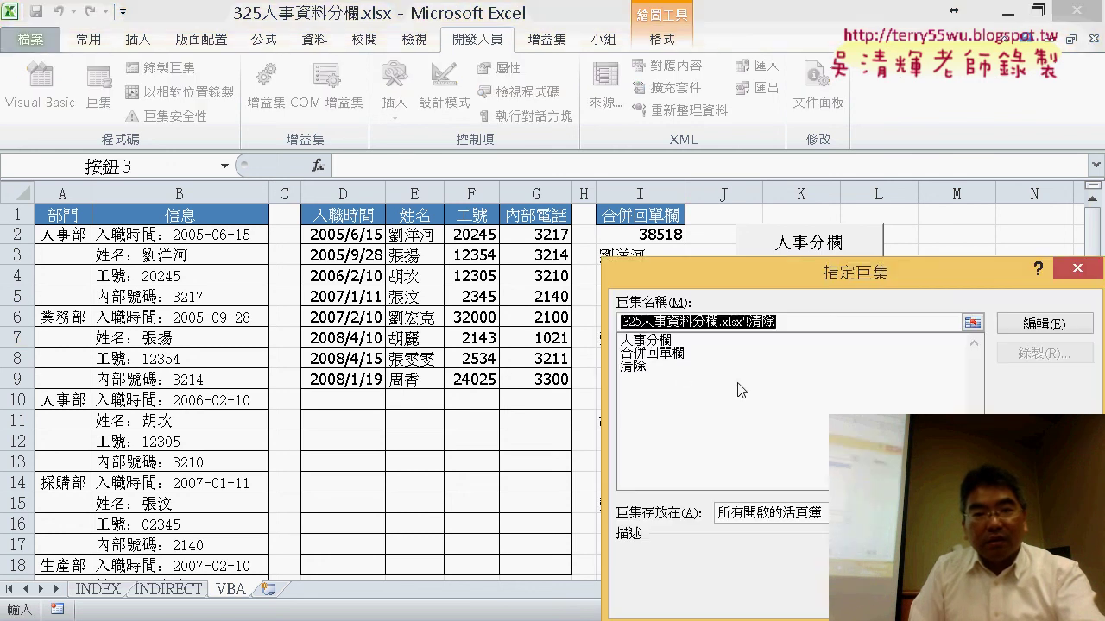
left_click(682, 353)
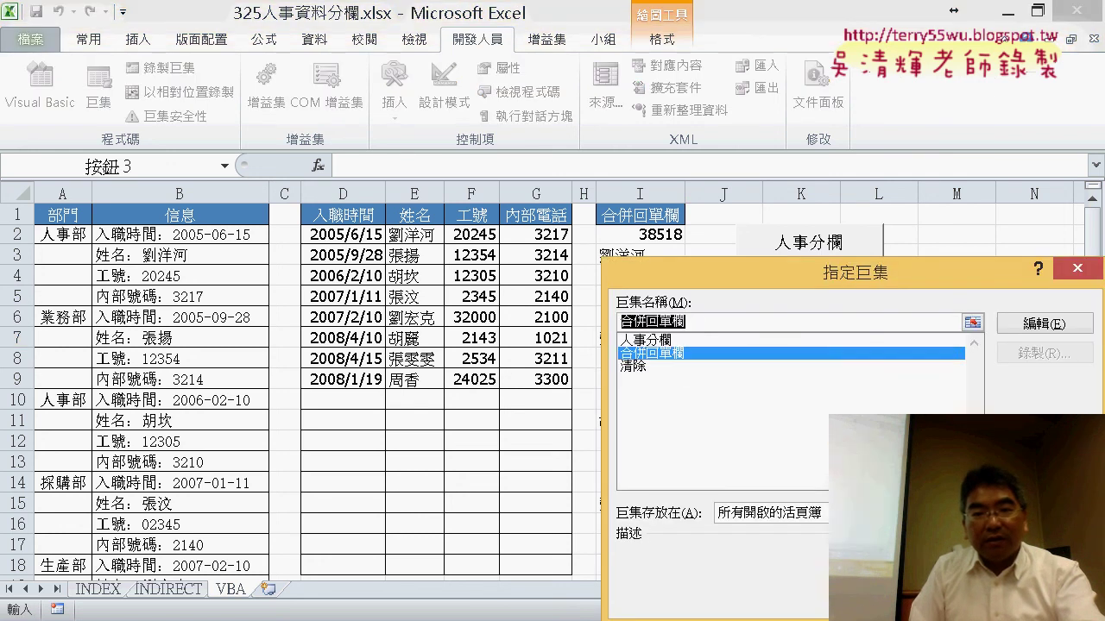
key("Return")
left_click(802, 361)
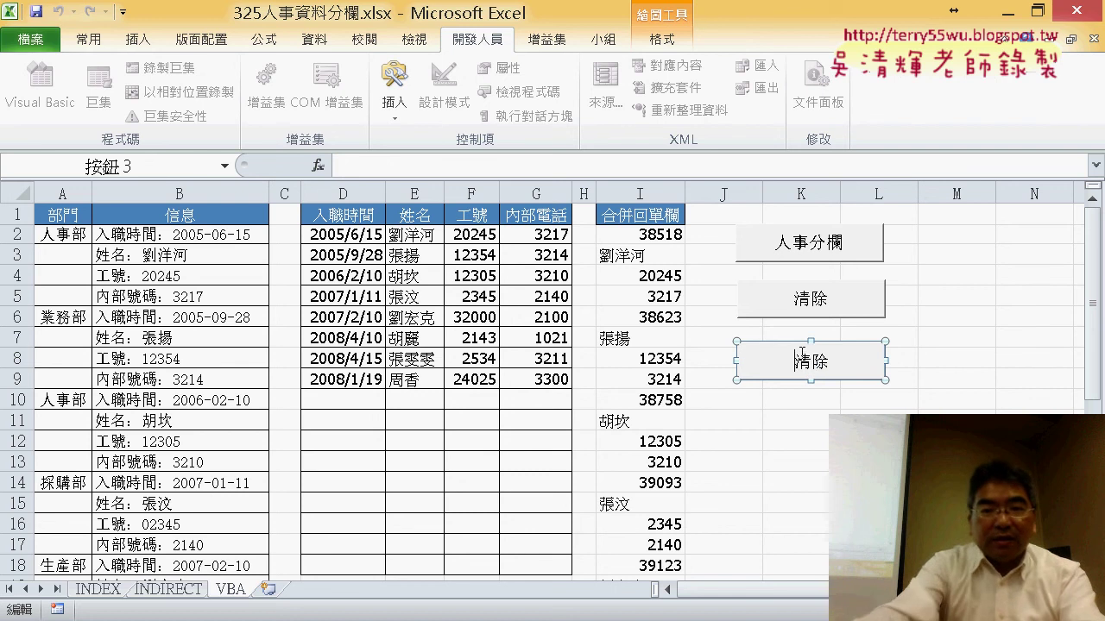
key("BackSpace")
key("BackSpace")
type("合併回單欄")
left_click(794, 461)
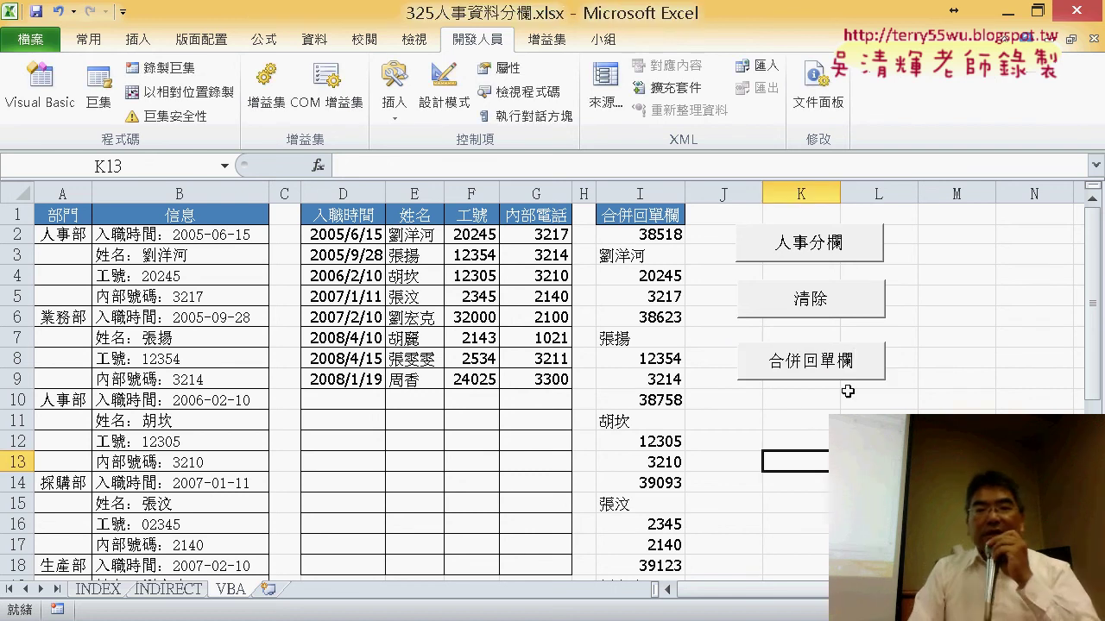
left_click(819, 373)
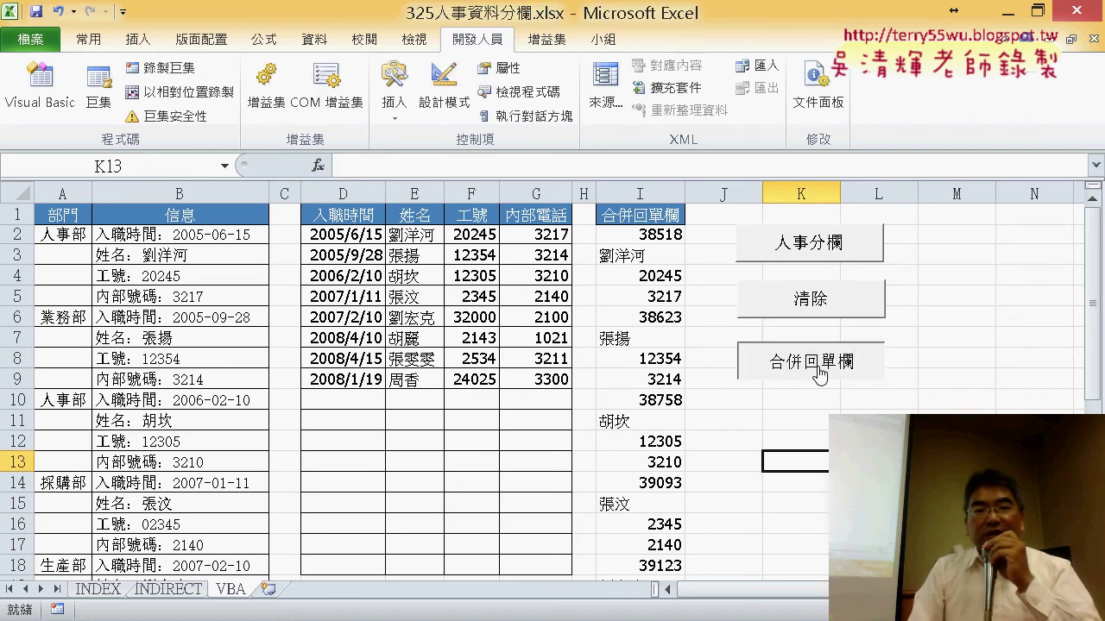
left_click(647, 234)
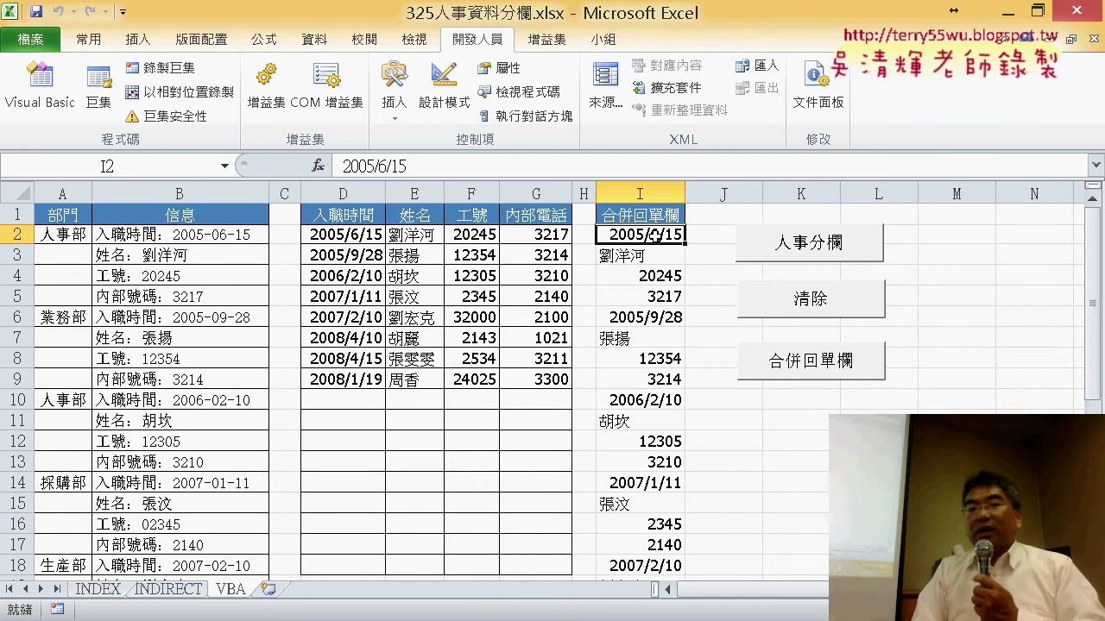
Open the 合併回單欄 button's macro code in the VBA editor.
right_click(841, 358)
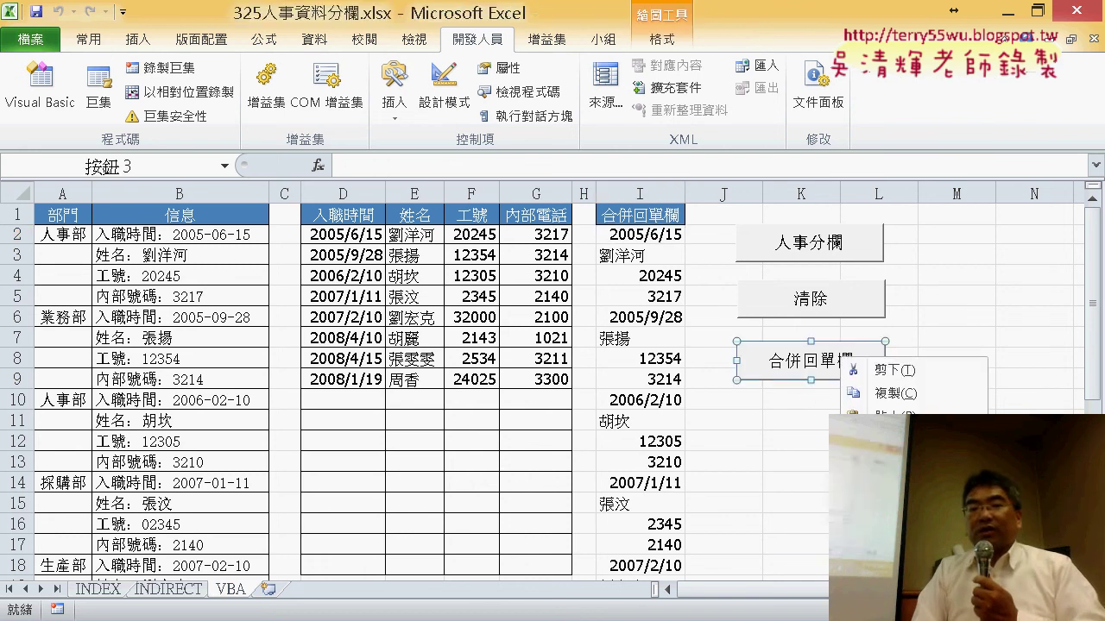
left_click(897, 509)
left_click(1023, 326)
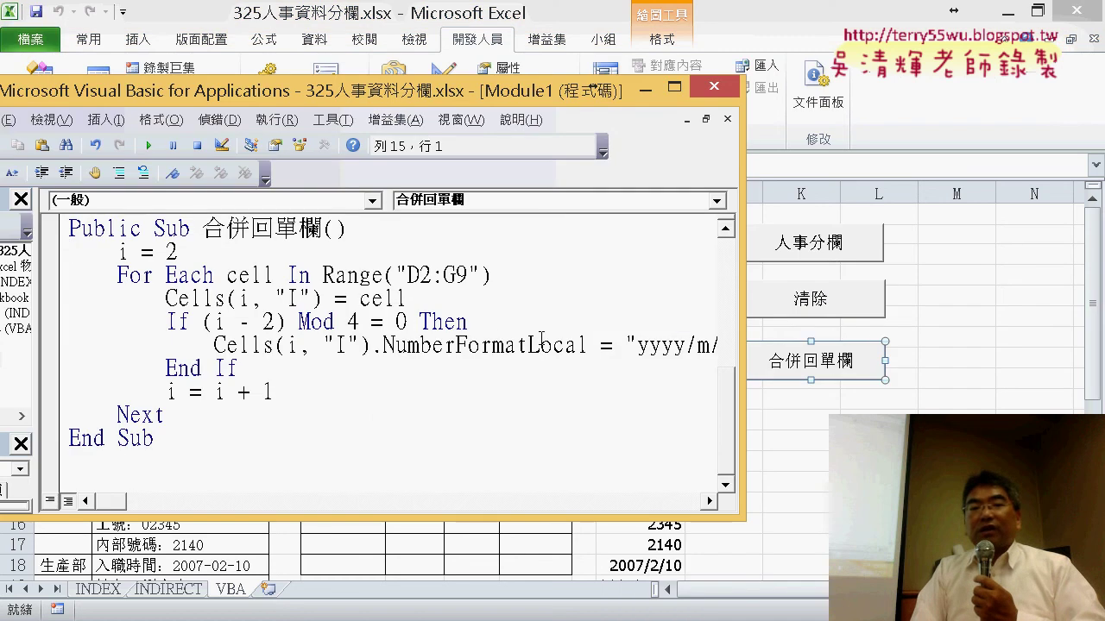
Review the (i - 2) Mod 4 = 0 condition and NumberFormatLocal line, then switch to the lecture slide.
left_click_drag(360, 322, 204, 322)
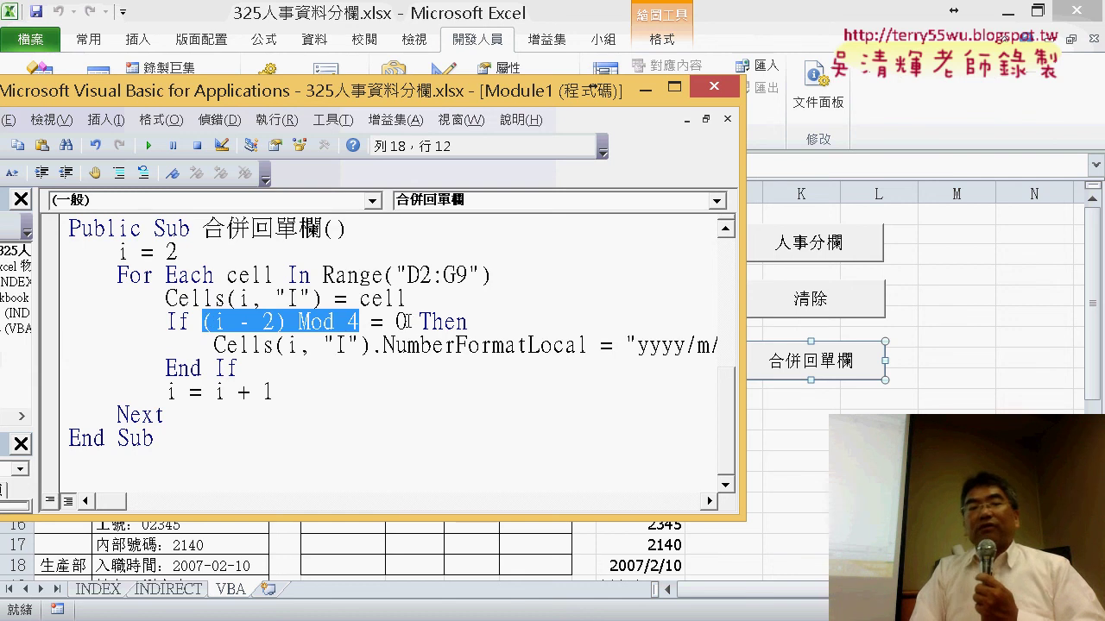
left_click_drag(406, 322, 371, 322)
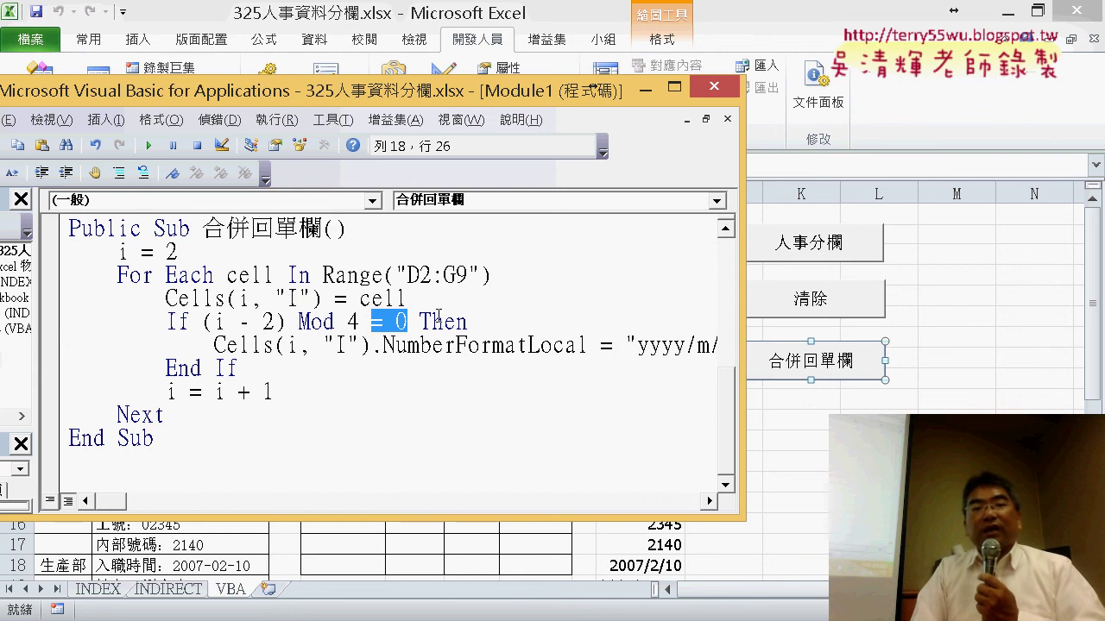
left_click_drag(383, 346, 588, 345)
left_click(672, 345)
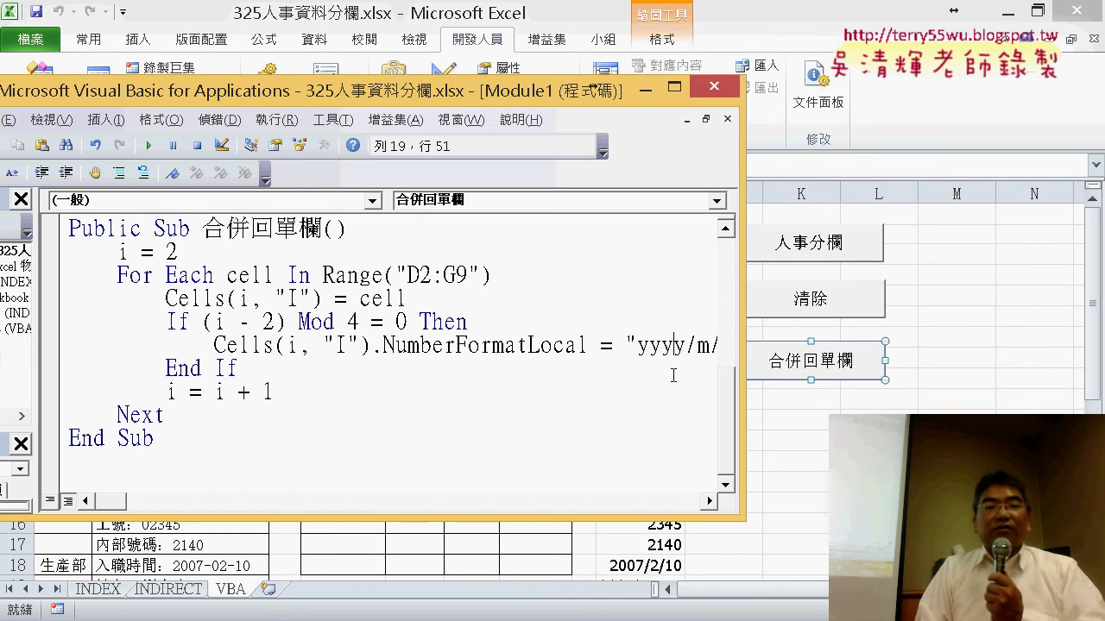
key("alt+Tab")
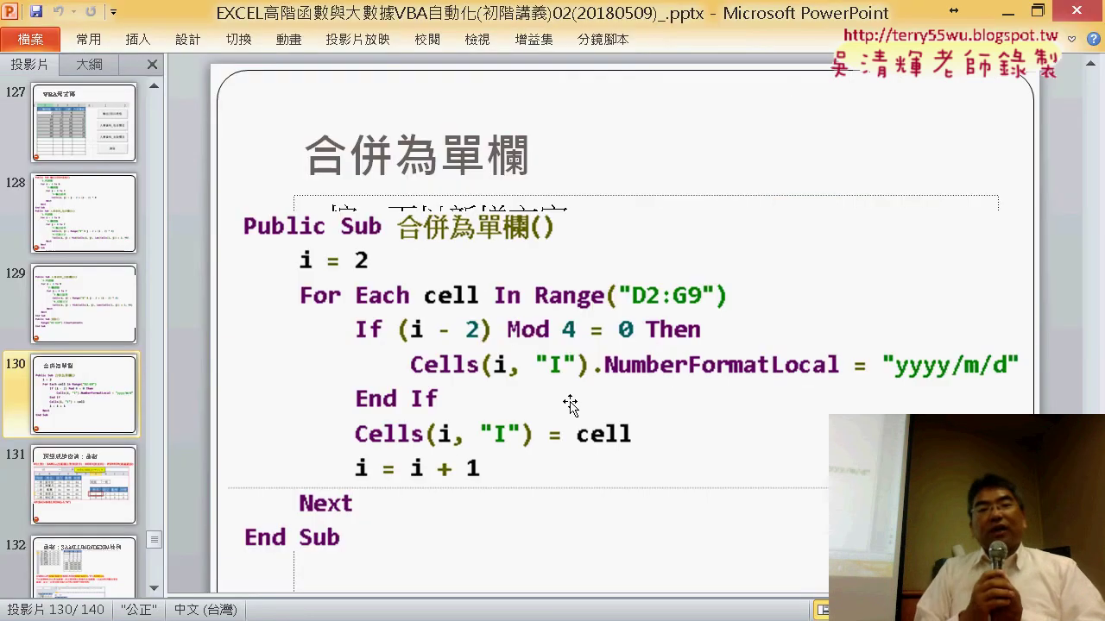